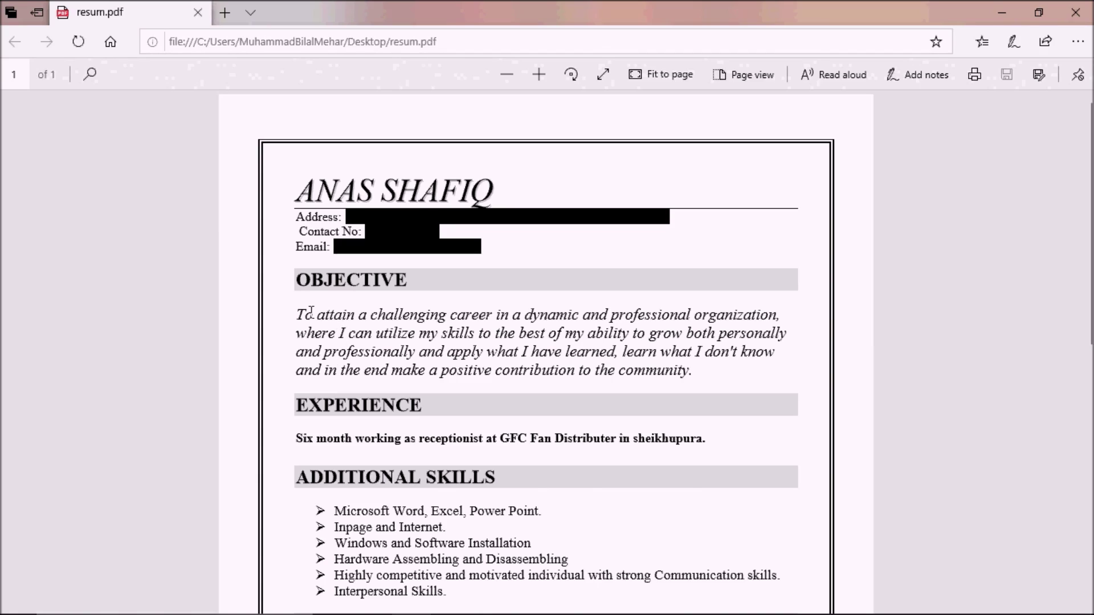
- Scroll through the reference PDF resume to review its layout
scroll(311, 313, "down", 2)
scroll(315, 312, "down", 1)
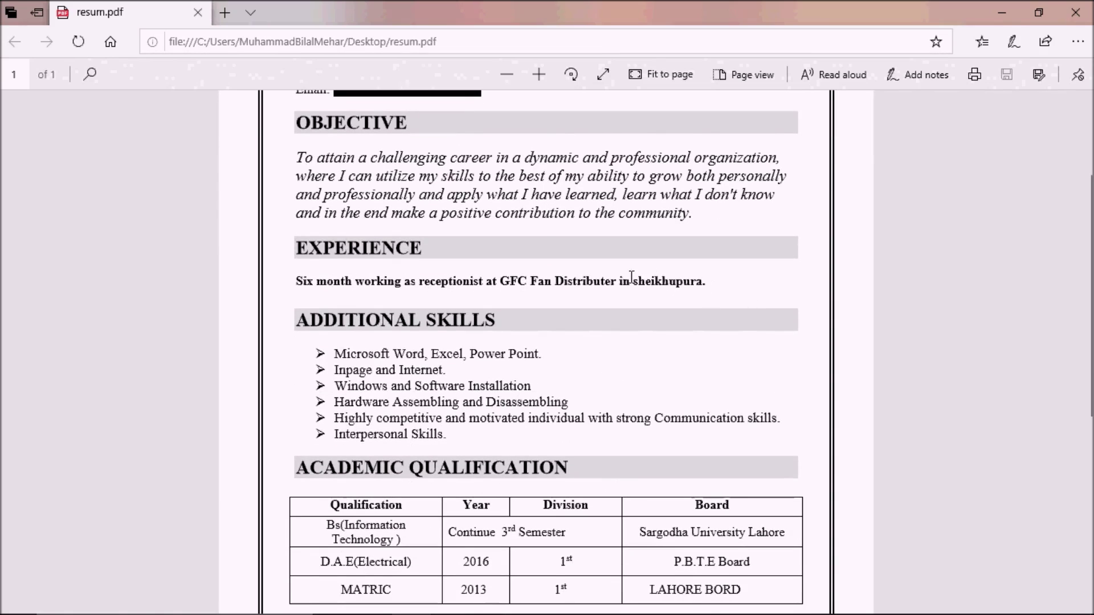
scroll(632, 278, "down", 3)
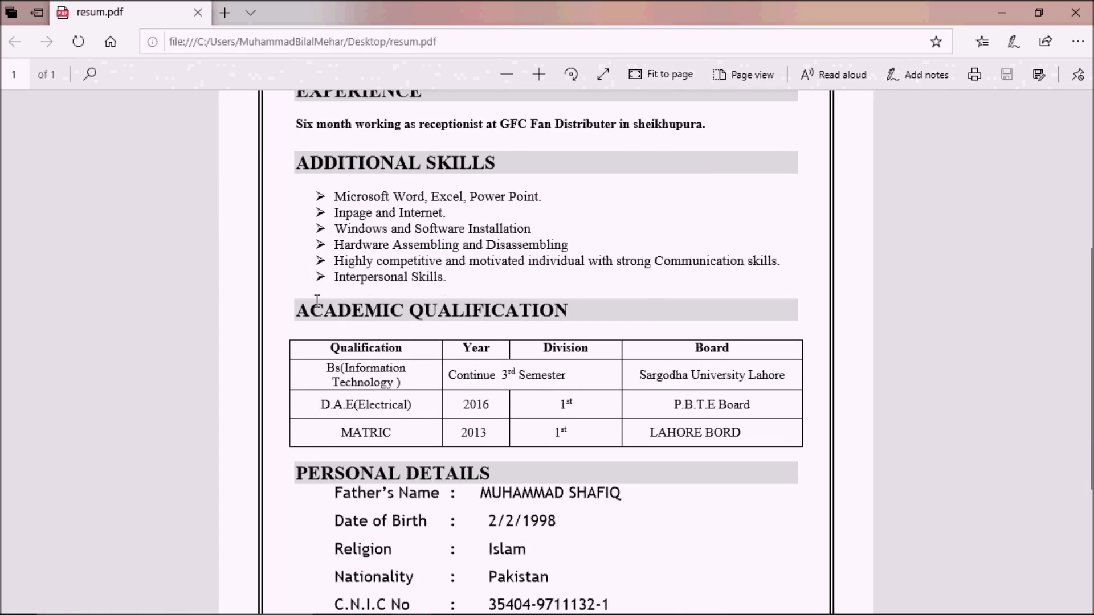
scroll(330, 279, "down", 2)
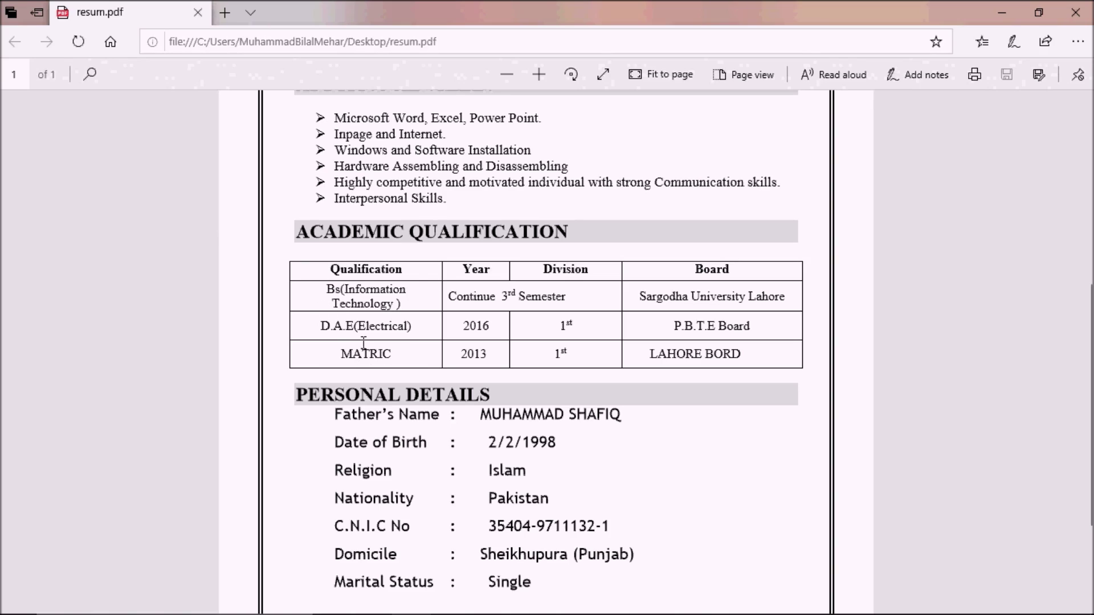
scroll(416, 268, "up", 5)
scroll(417, 268, "down", 5)
scroll(444, 377, "down", 1)
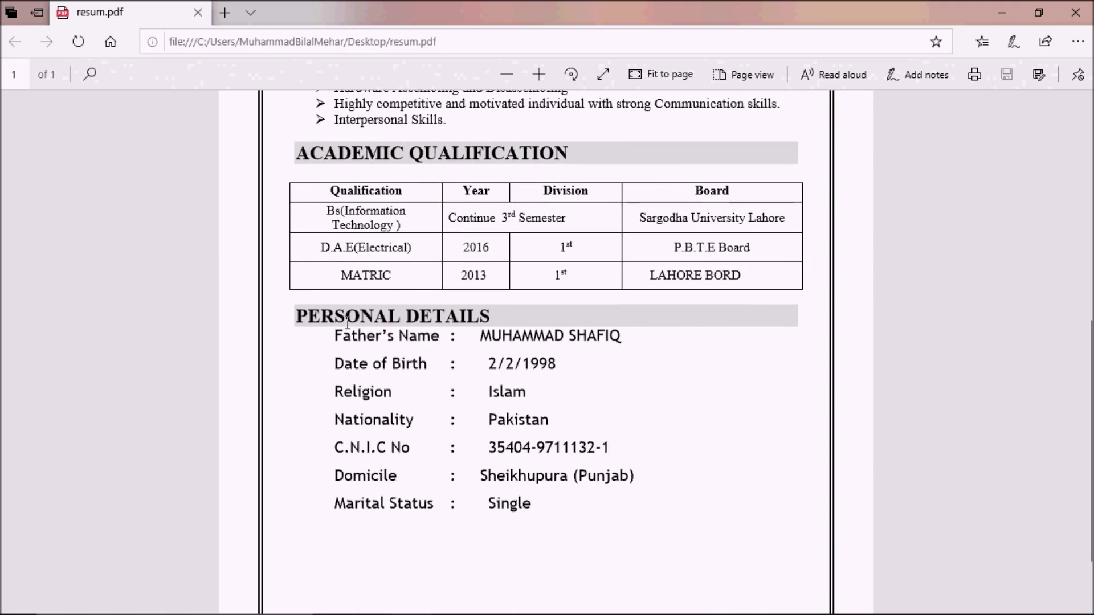
scroll(586, 444, "down", 1)
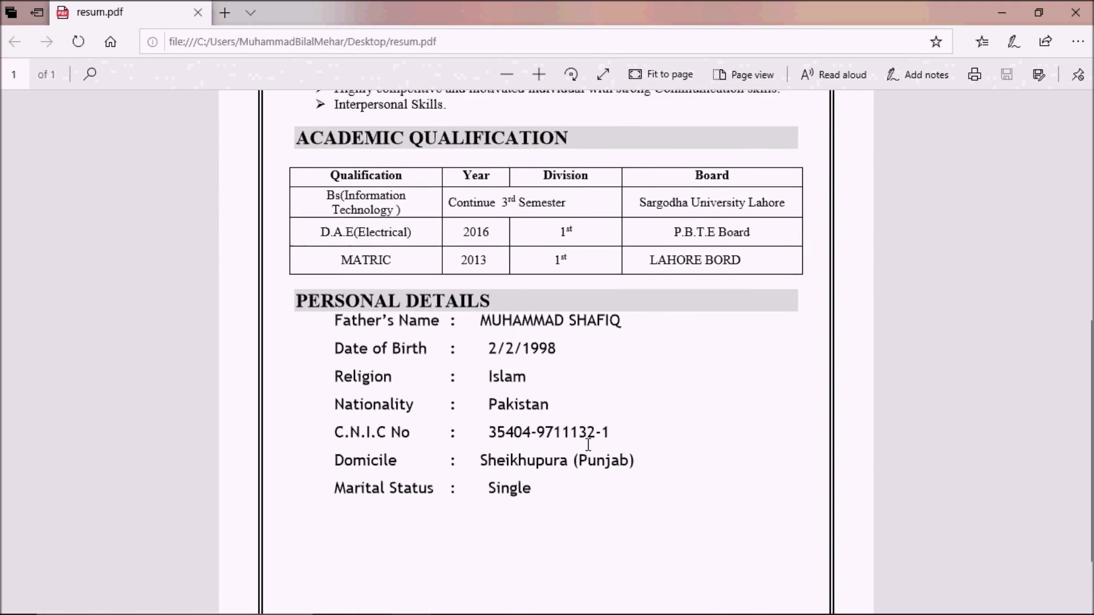
scroll(586, 443, "up", 5)
scroll(588, 439, "up", 2)
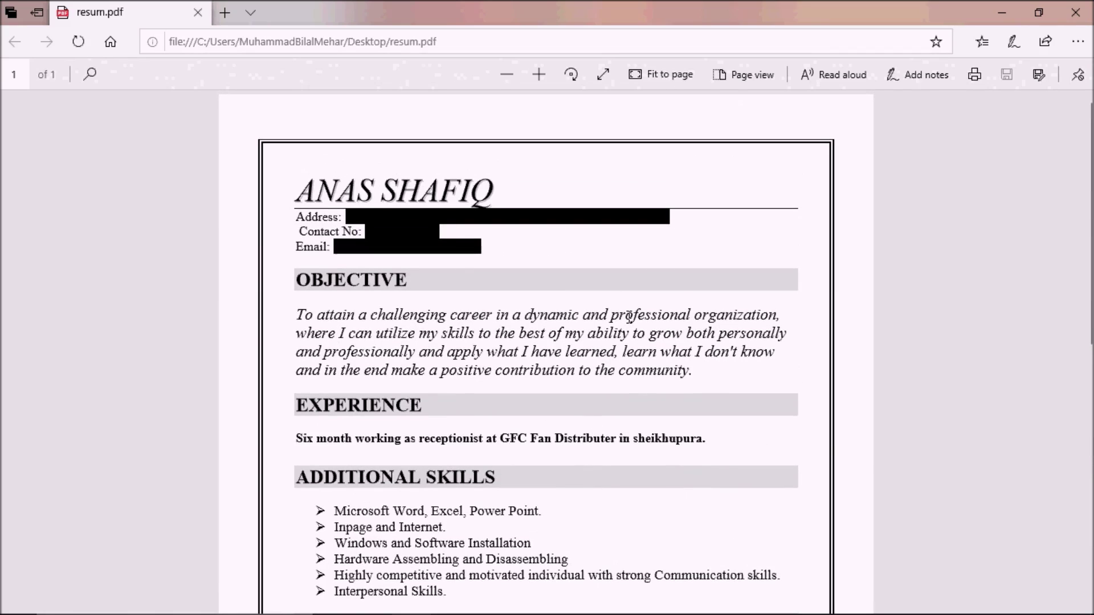
- Launch Word with 'winword' from Start search and maximize the blank document
key("super")
type("winword")
key("Return")
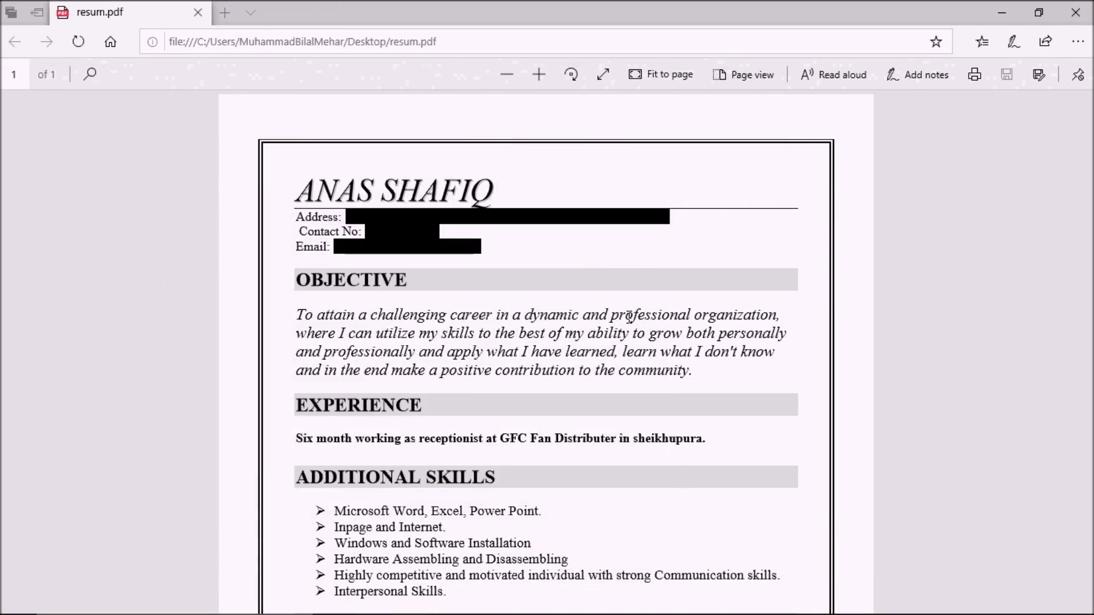
left_click(859, 112)
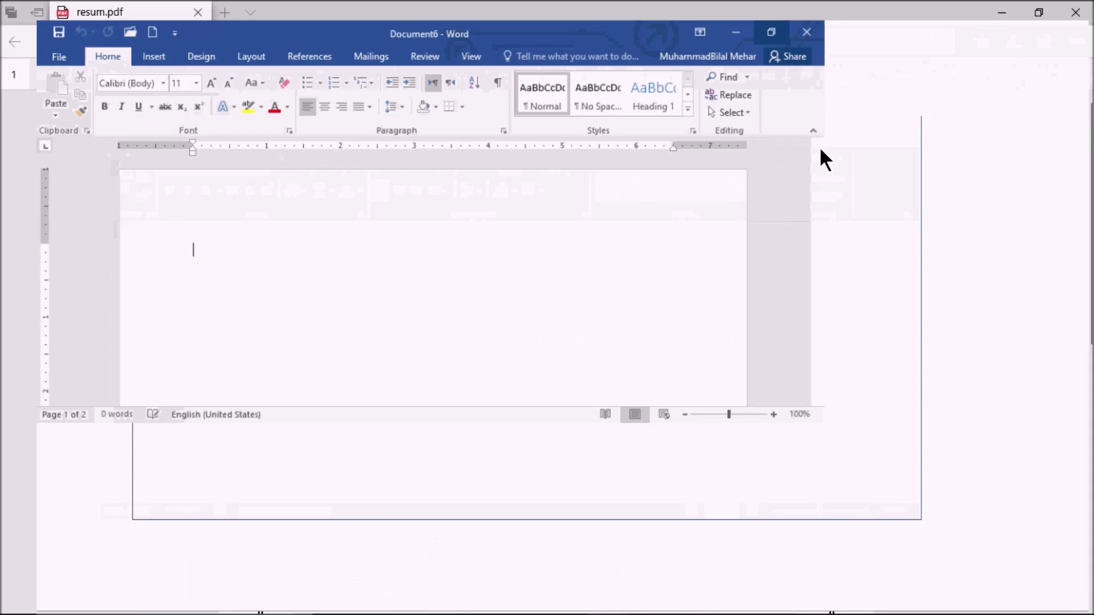
key("alt+Tab")
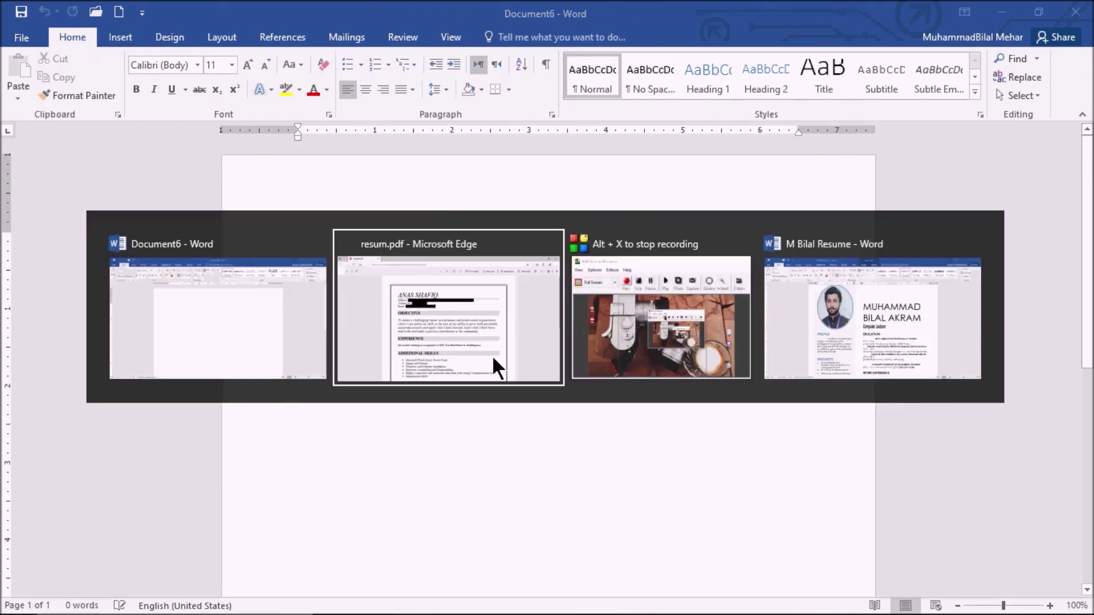
key("alt+Tab")
key("alt+Tab")
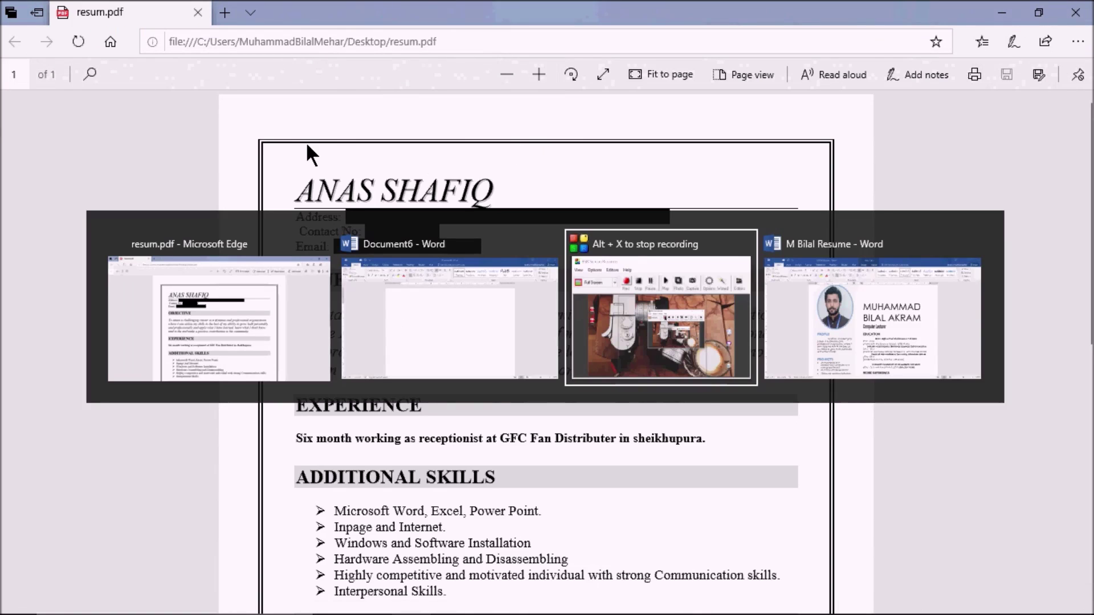
key("alt+Tab")
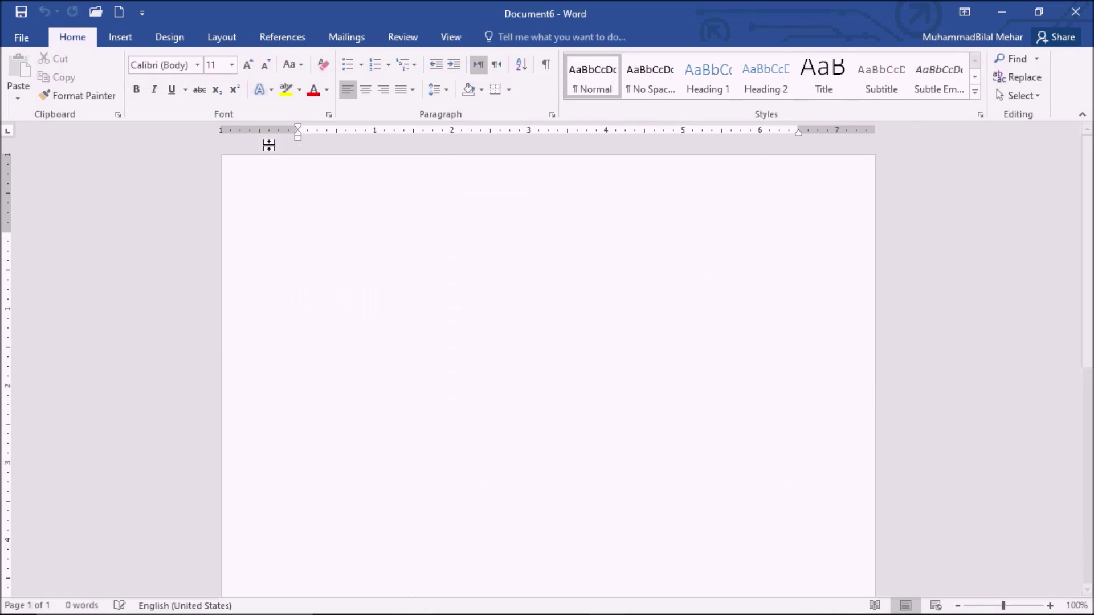
- Give the whole page a double-line Box page border via Borders and Shading
left_click(128, 36)
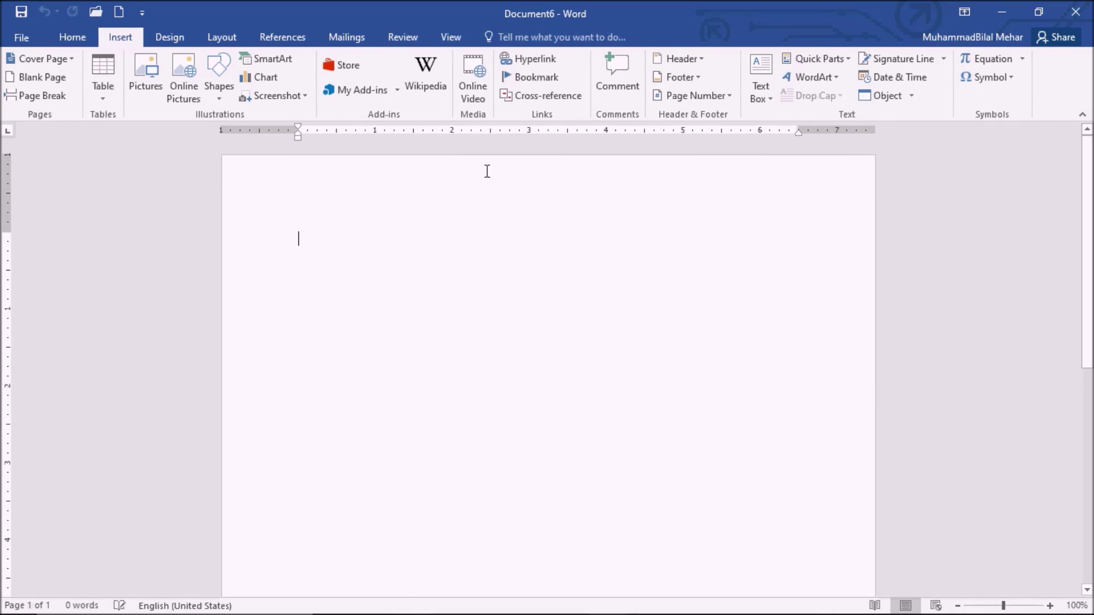
left_click(80, 36)
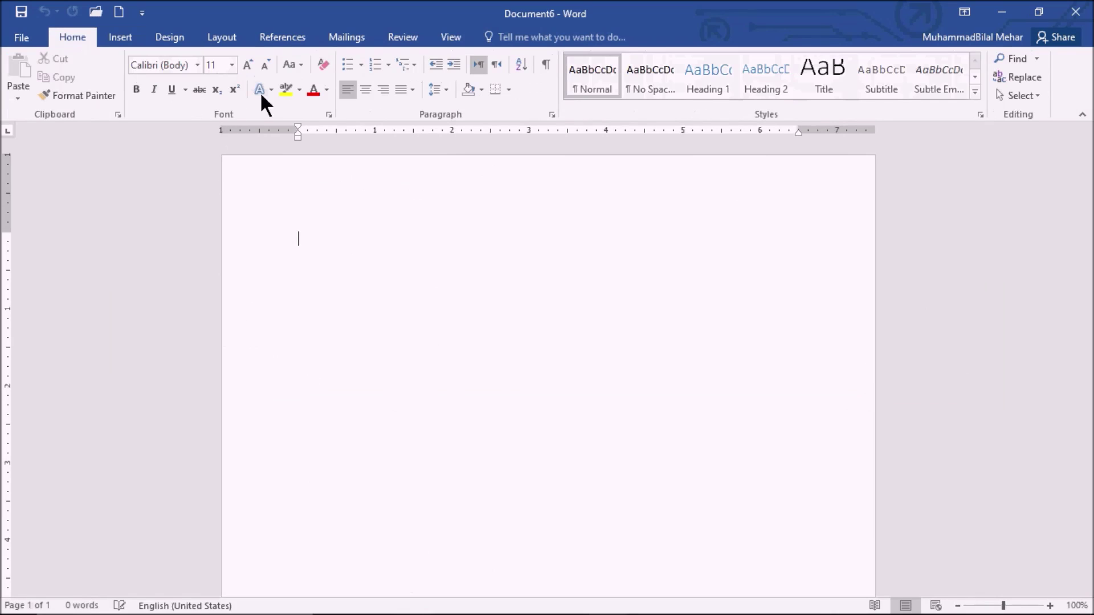
left_click(509, 90)
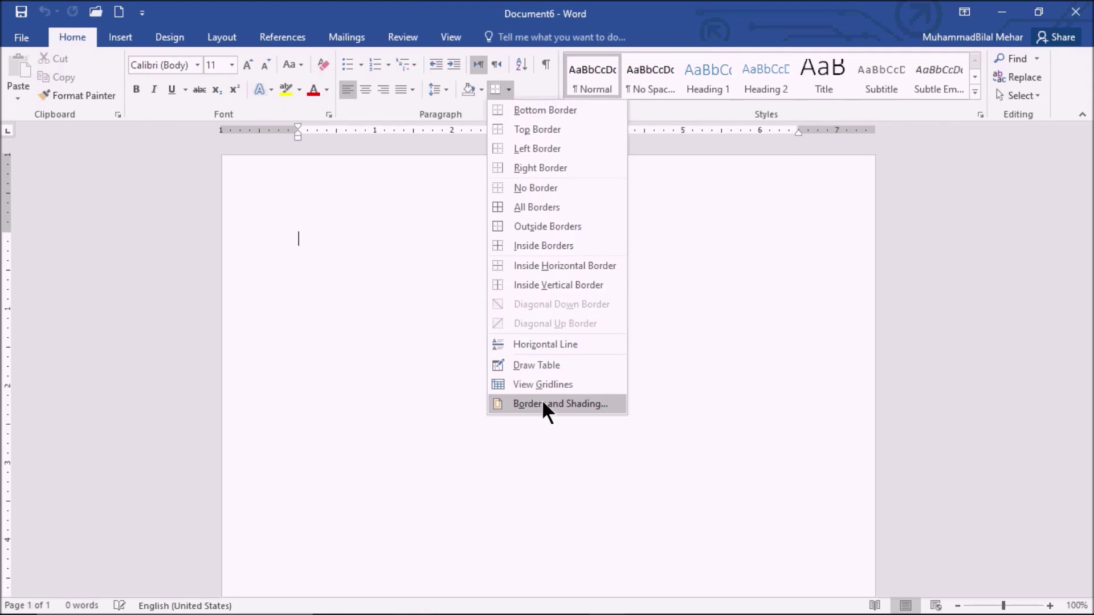
left_click(593, 404)
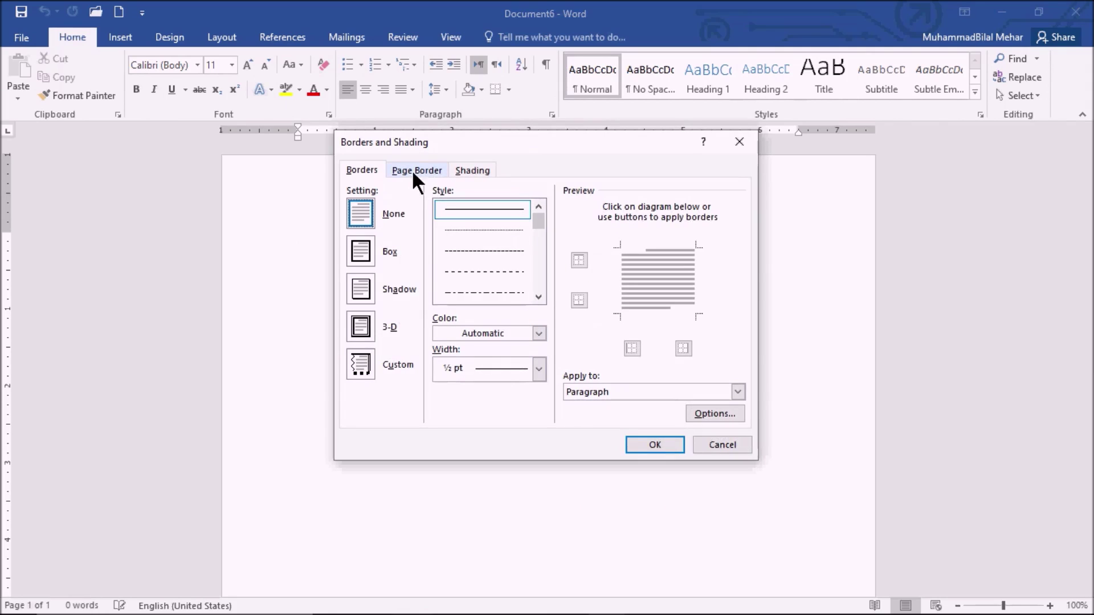
left_click(416, 170)
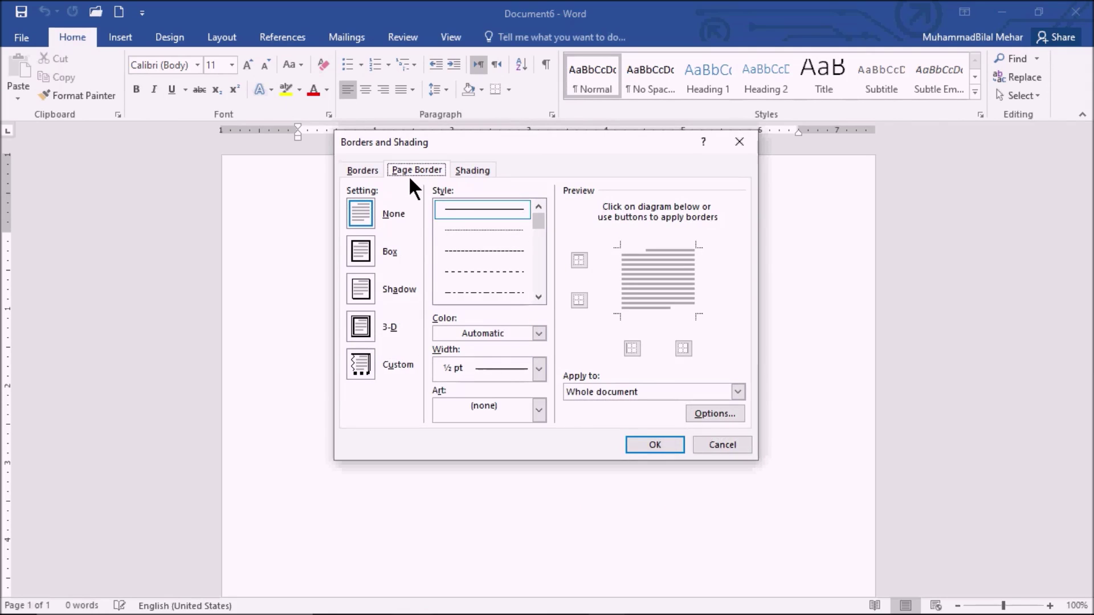
left_click(359, 249)
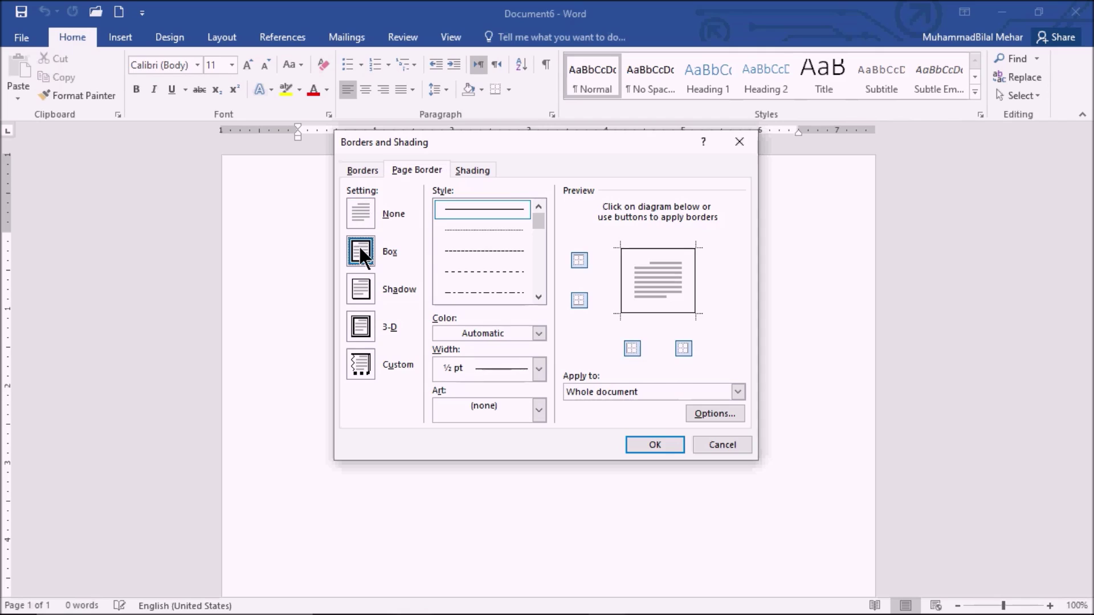
left_click(538, 296)
left_click(538, 296)
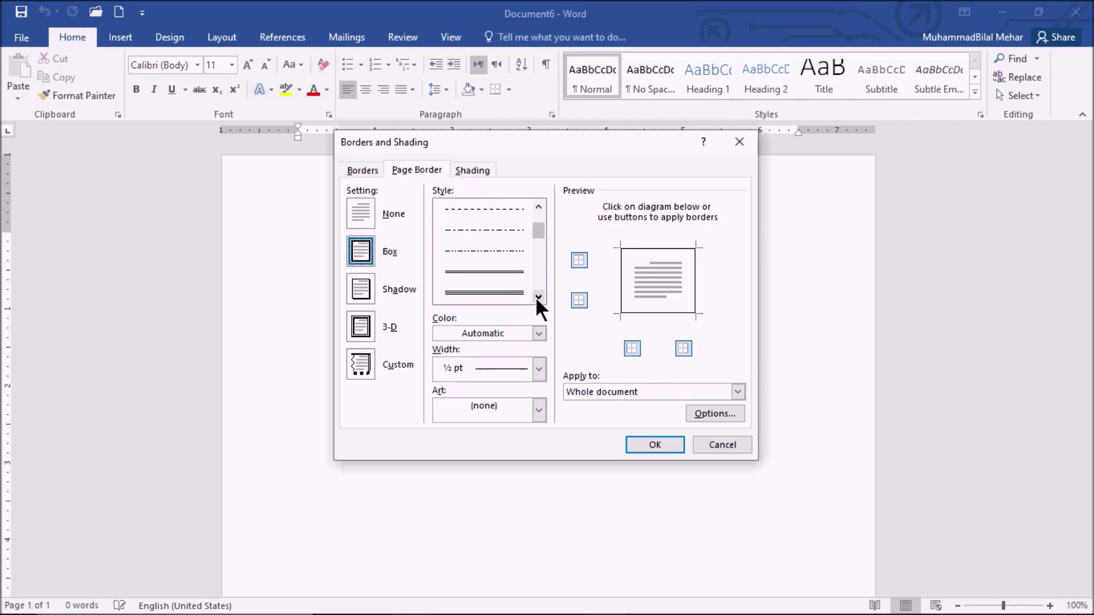
left_click(480, 269)
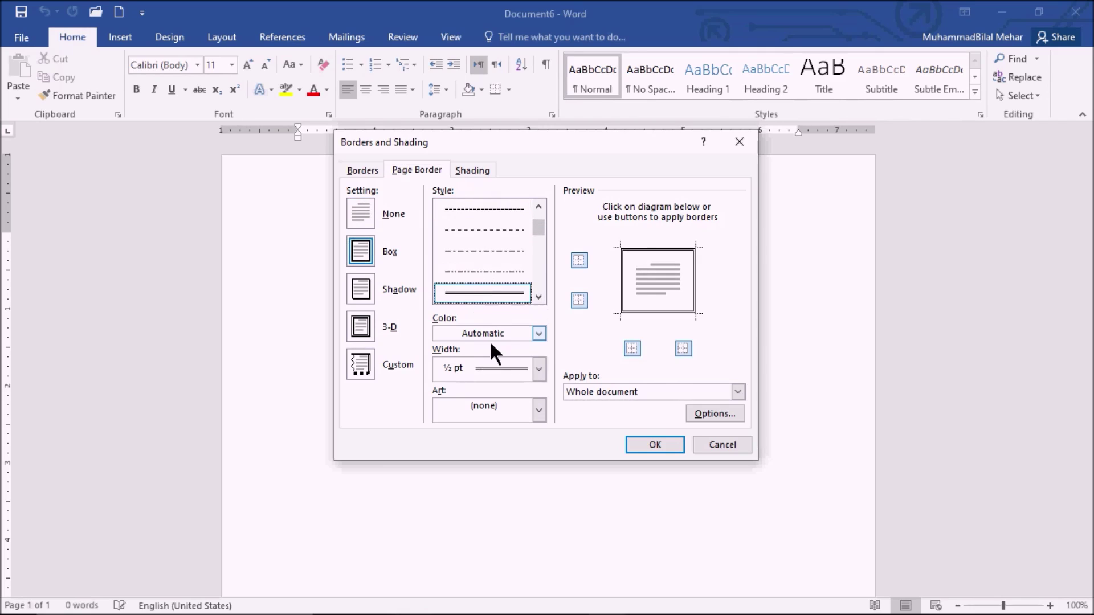
left_click(655, 445)
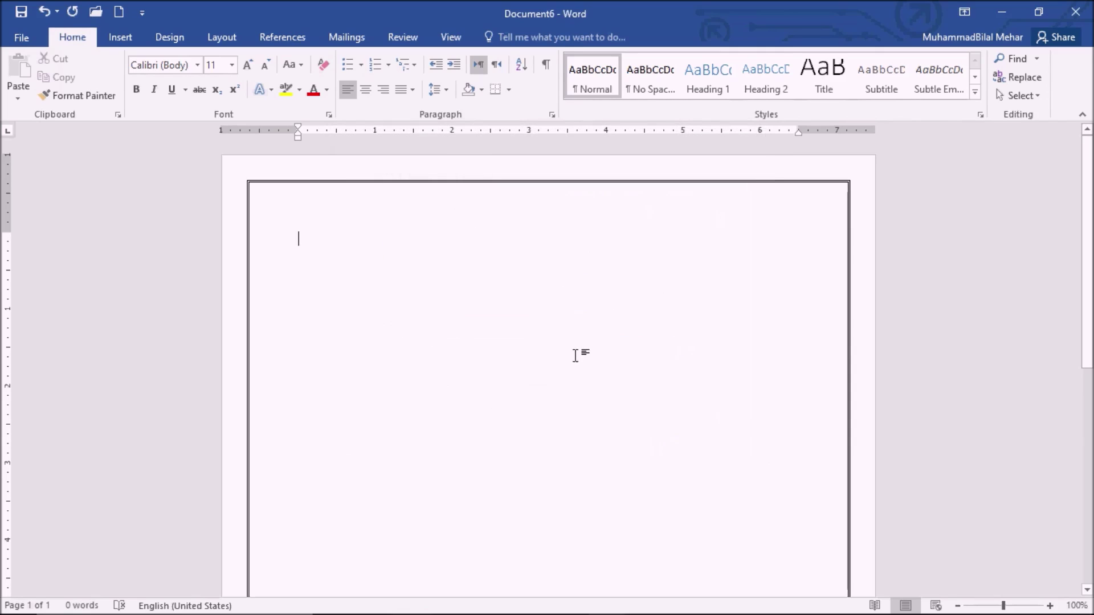
- Add a 3-D double-line box around the first paragraph, then undo the borders
key("alt+Tab")
key("Tab")
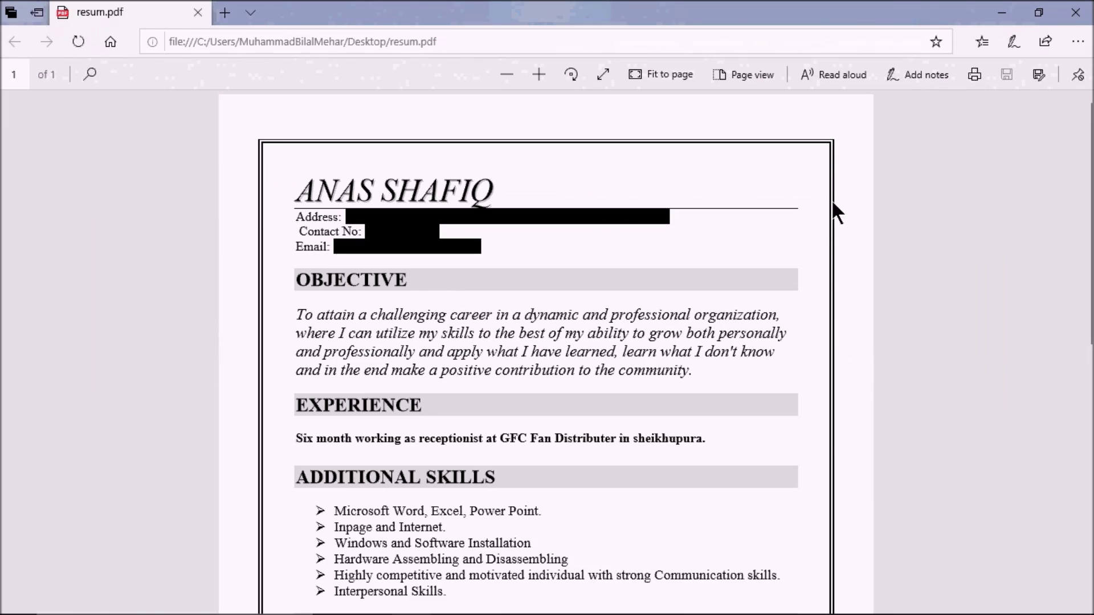
key("alt+Tab")
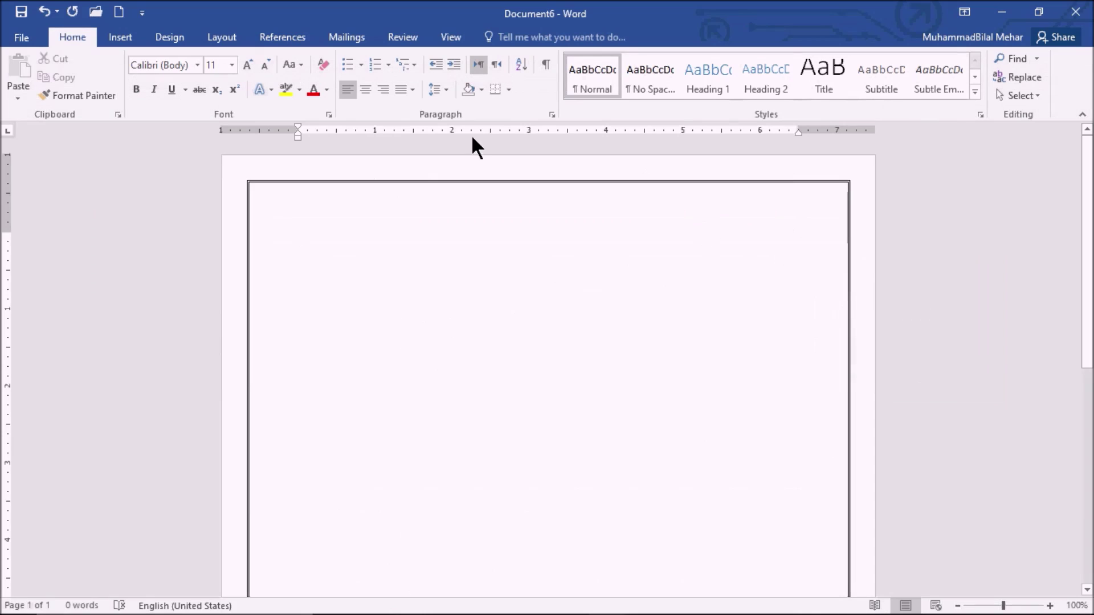
left_click(505, 92)
left_click(538, 401)
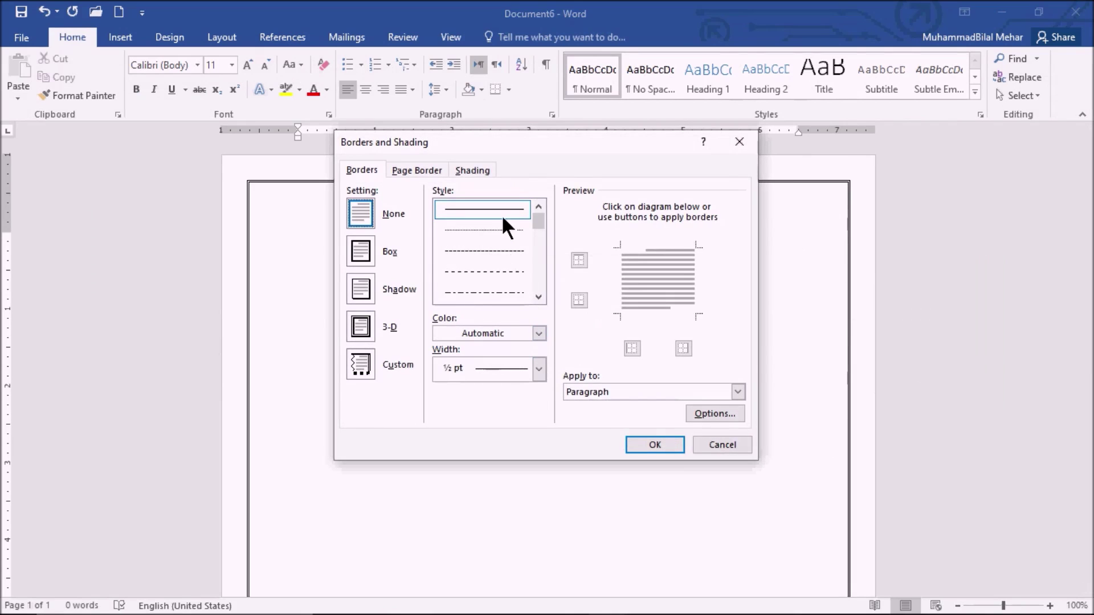
scroll(514, 265, "down", 3)
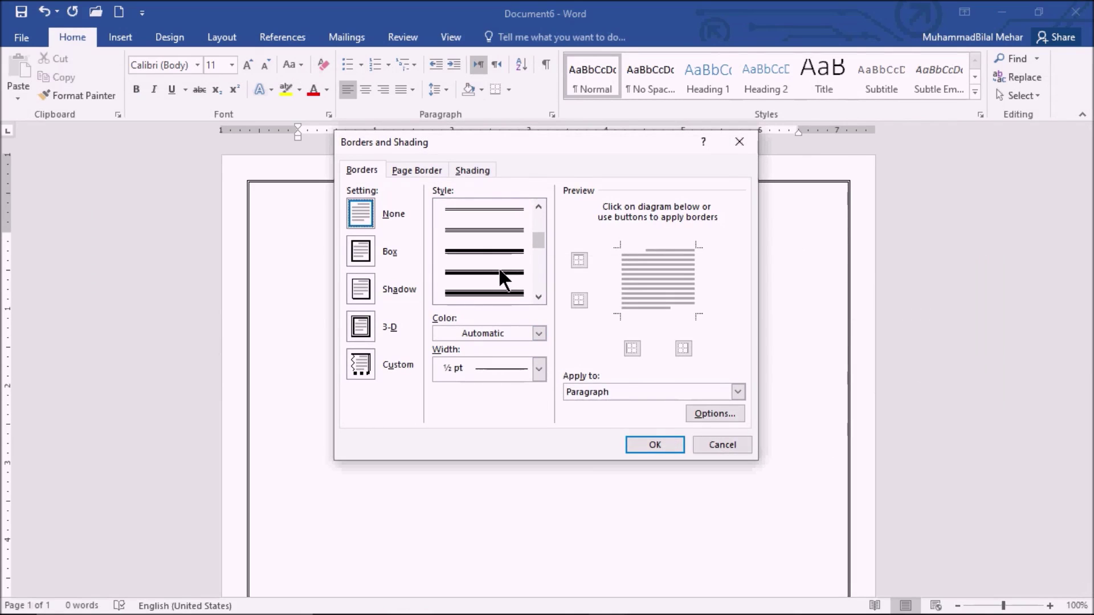
left_click(485, 206)
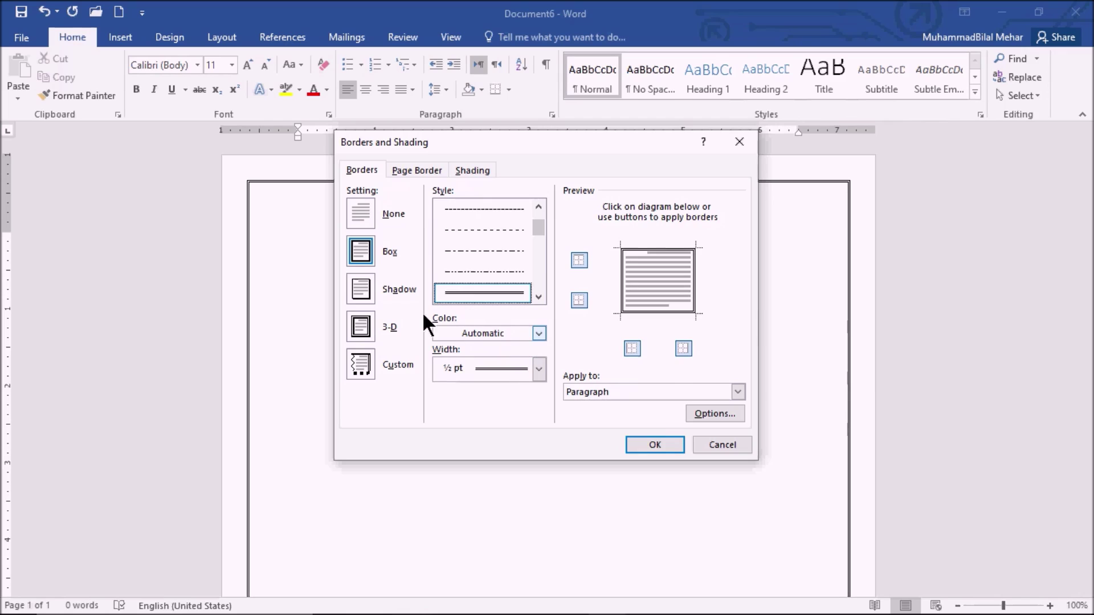
left_click(368, 326)
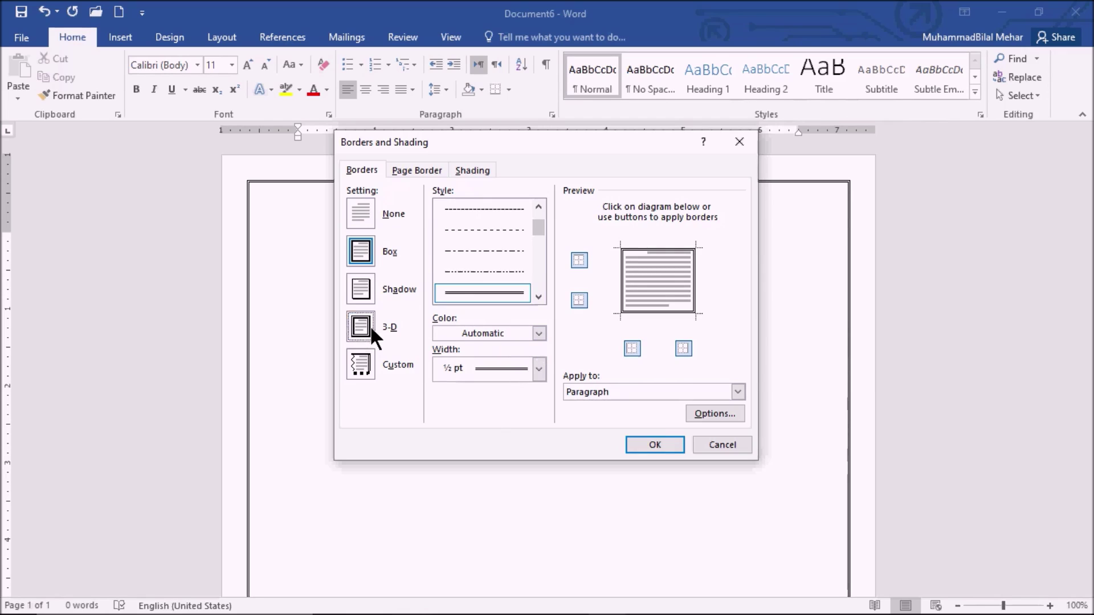
left_click(657, 445)
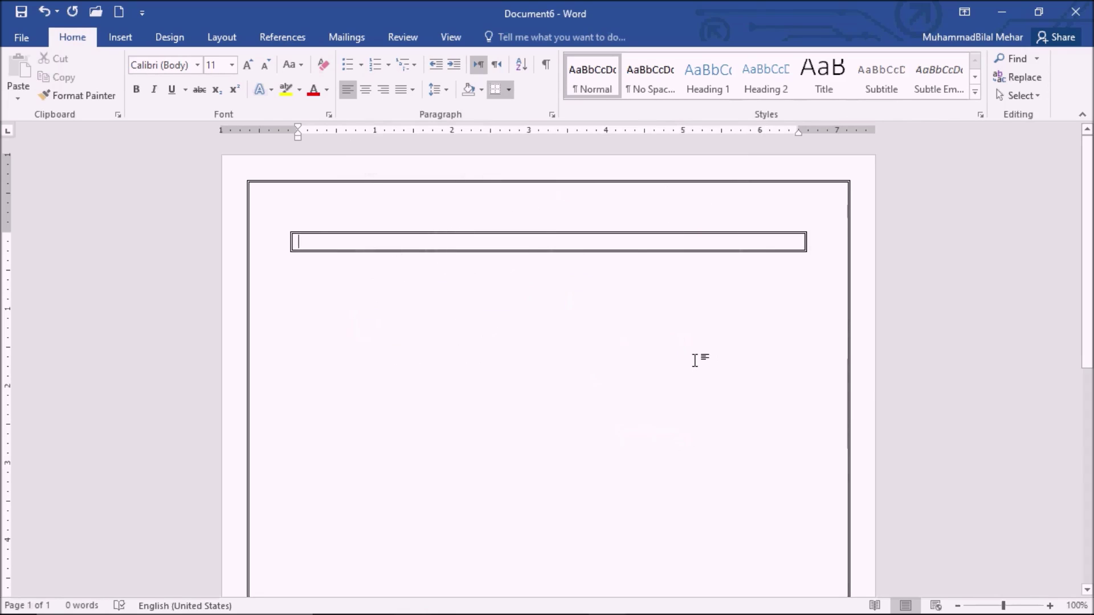
key("ctrl+z")
key("ctrl+z")
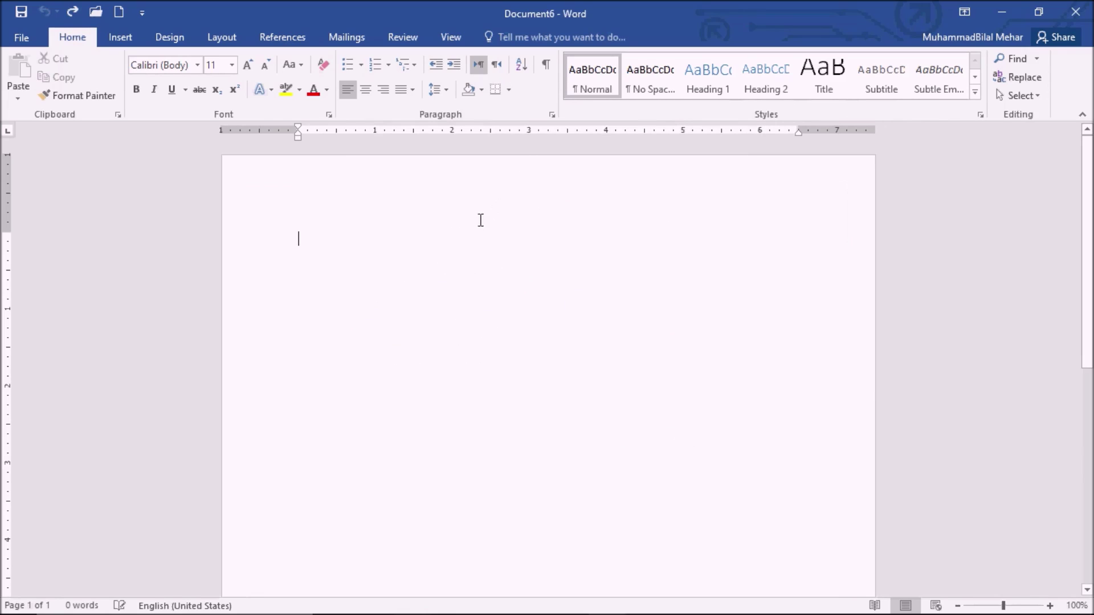
- Apply a 3-D double-line page border on the Page Border tab and confirm with OK
left_click(508, 89)
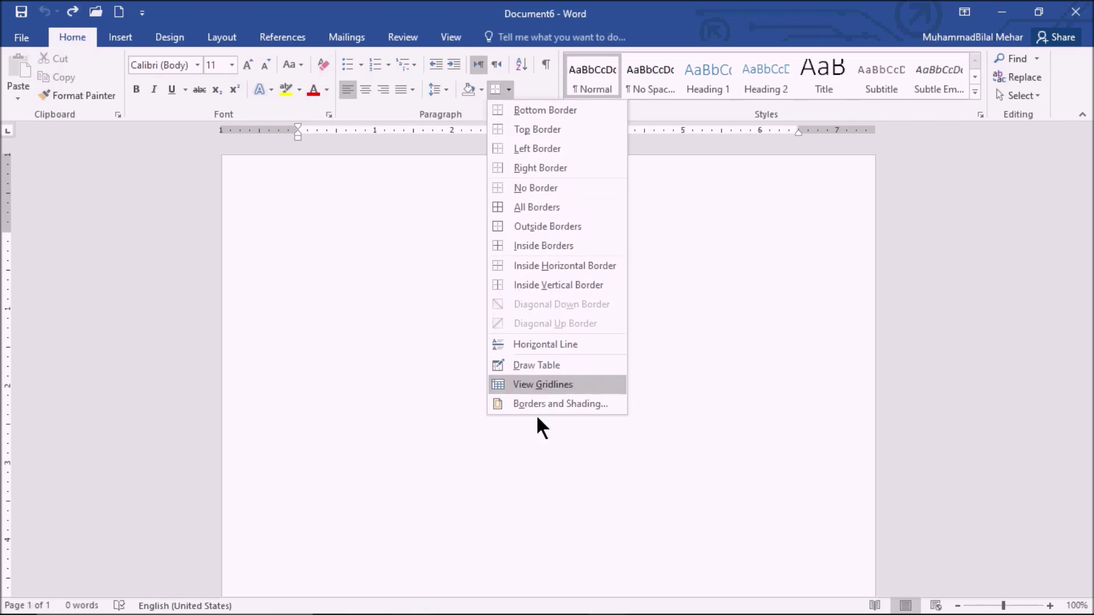
left_click(545, 405)
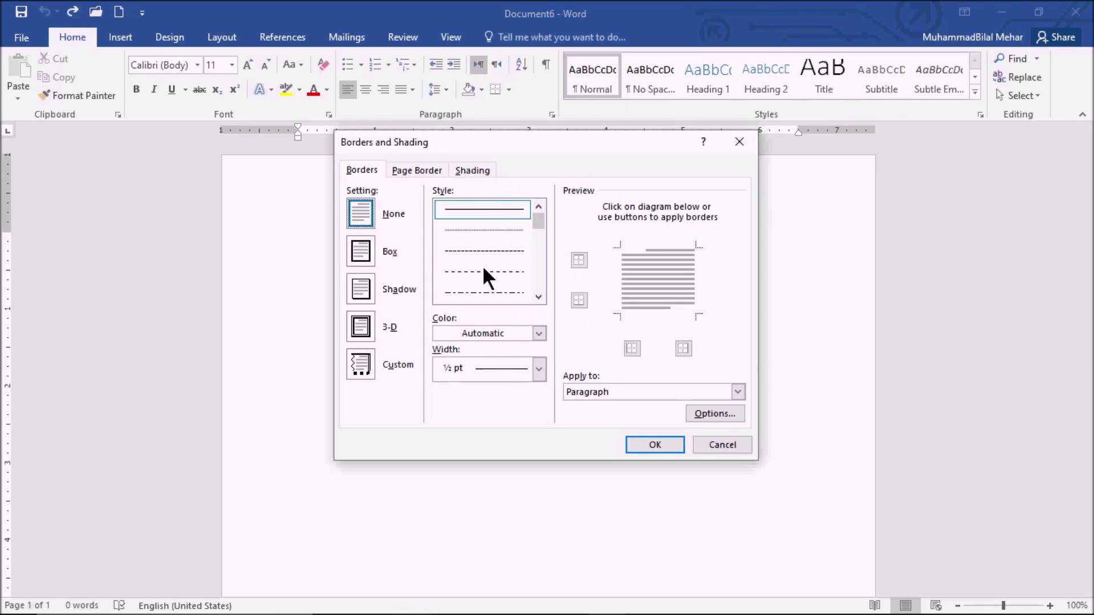
left_click(360, 327)
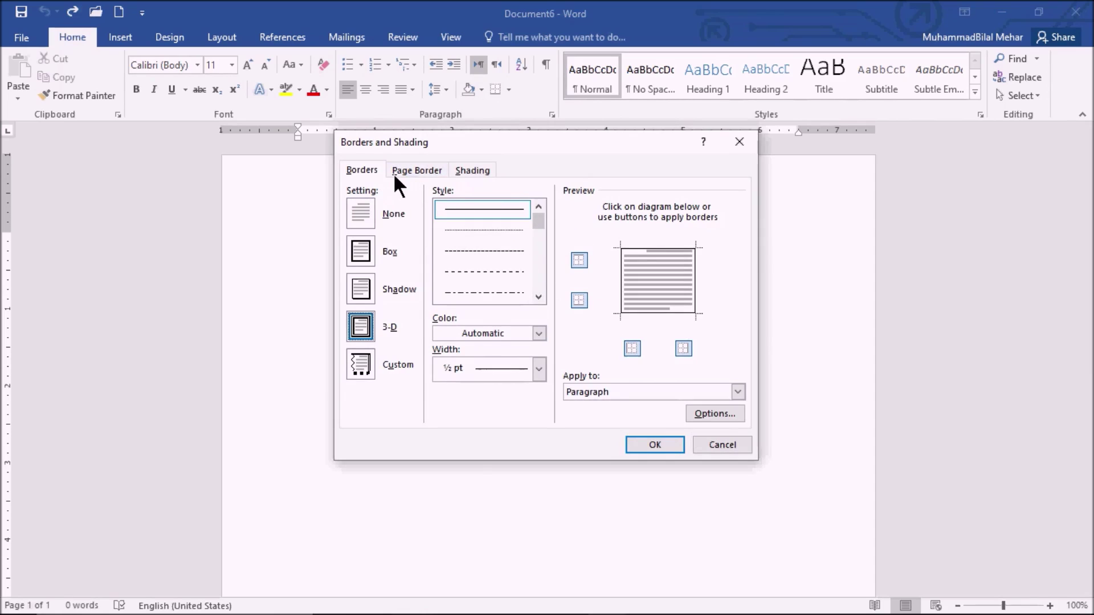
left_click(360, 213)
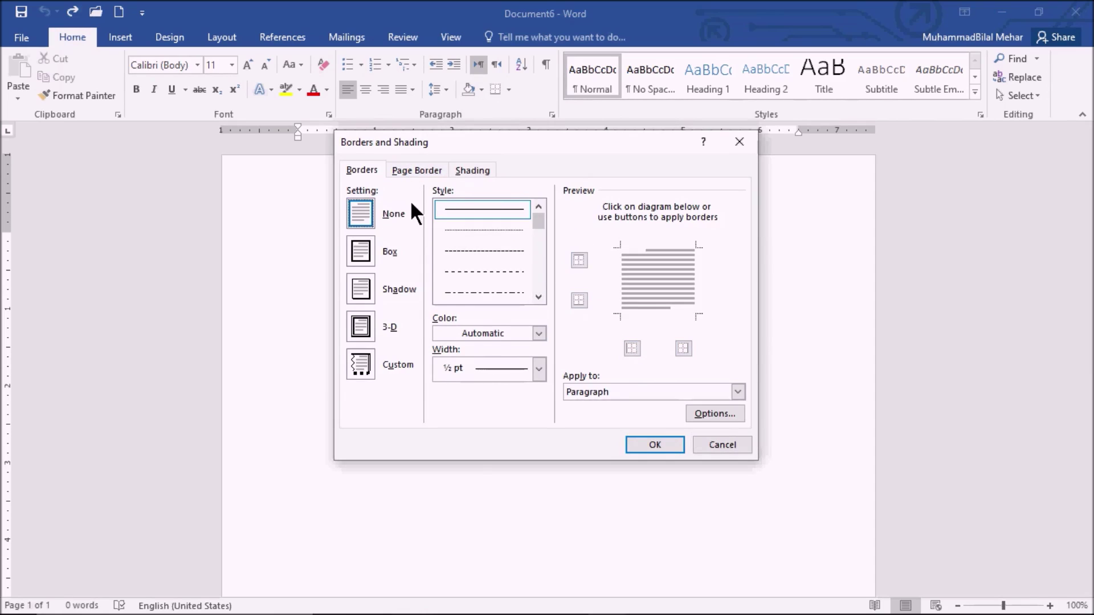
left_click(409, 168)
left_click(358, 319)
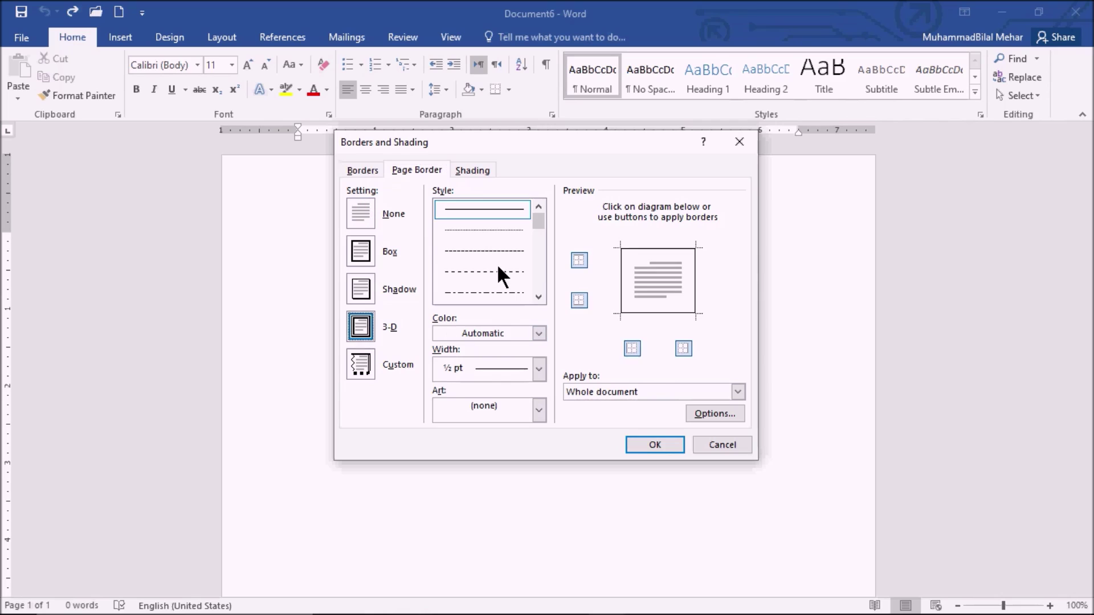
scroll(496, 255, "down", 3)
left_click(490, 223)
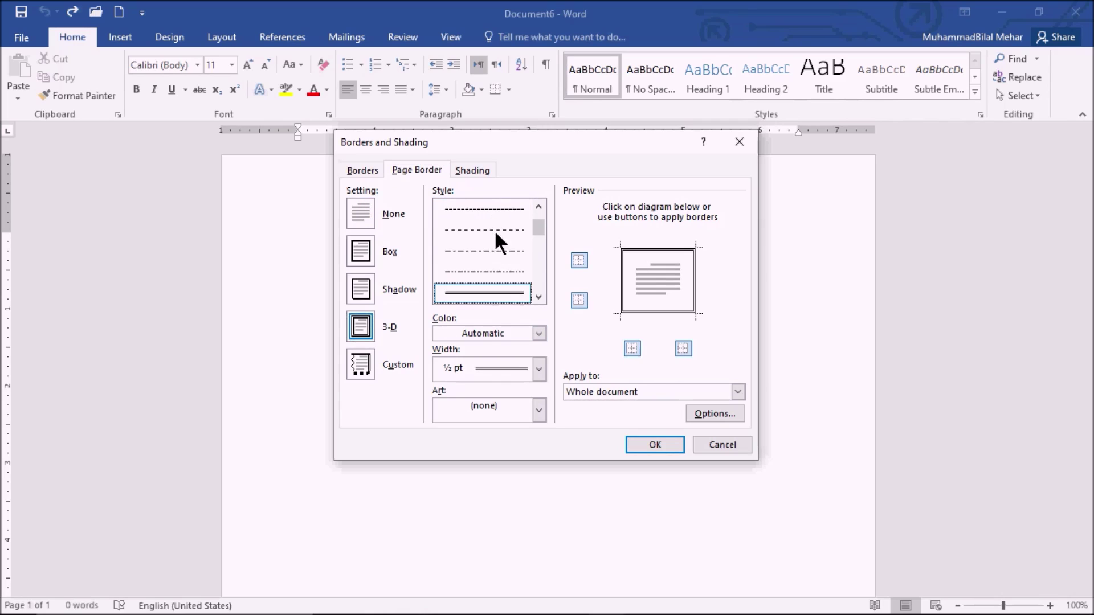
left_click(642, 444)
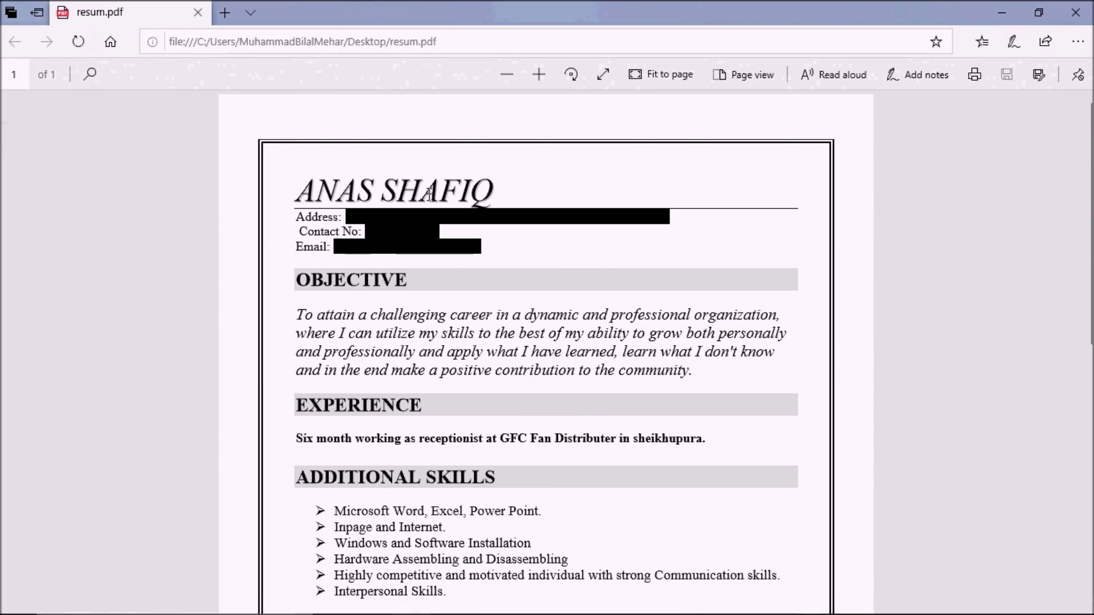
- Type the applicant's name at the top and convert it to all capitals
key("alt+Tab")
type("Anas Shafique")
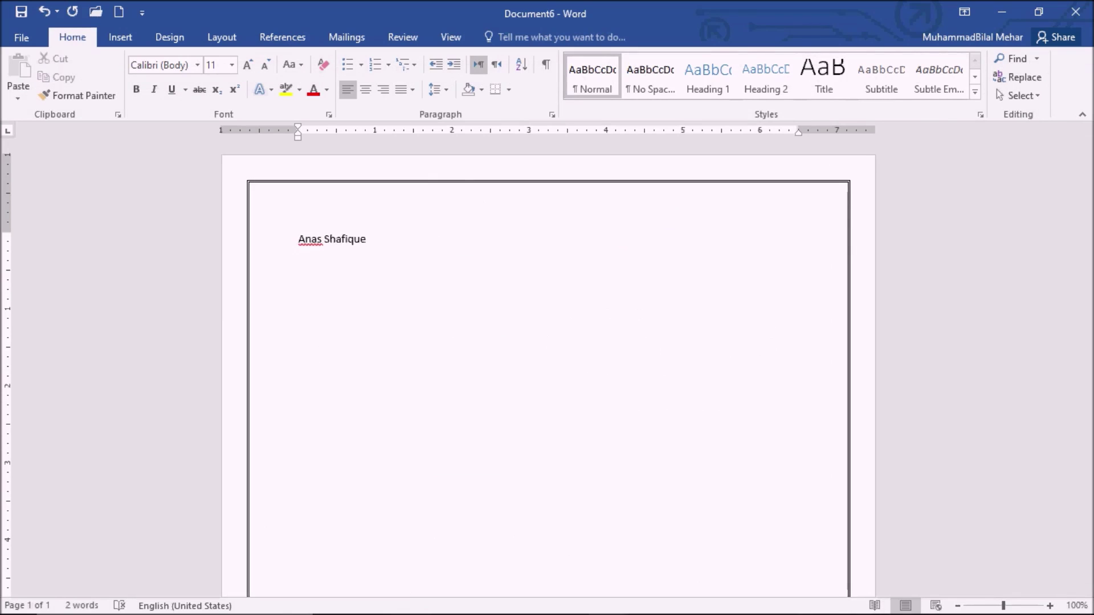
key("alt+Tab")
key("alt+Tab")
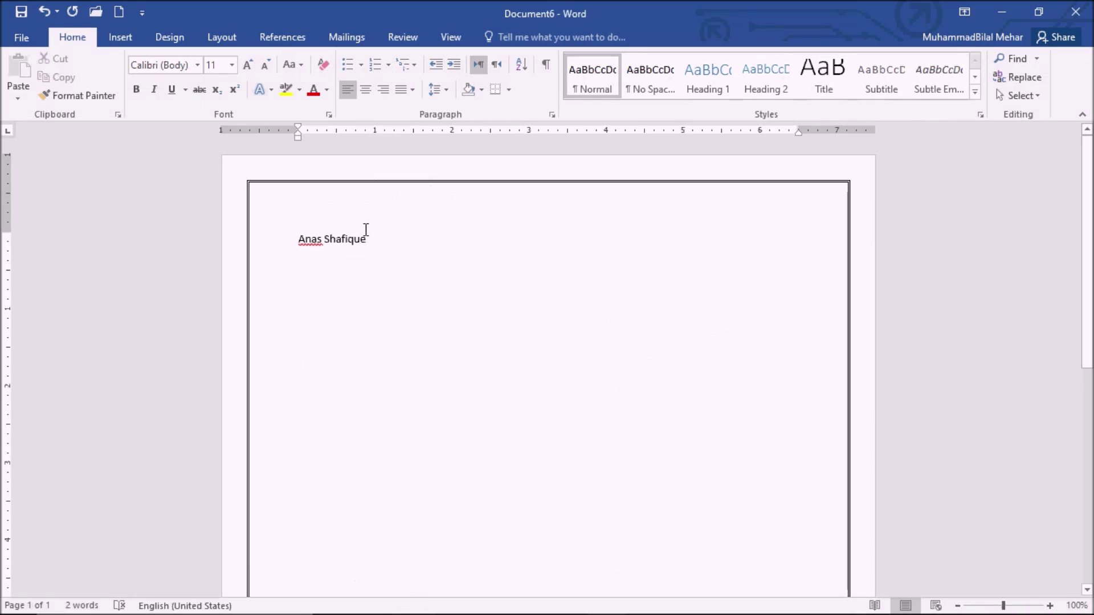
triple_click(366, 228)
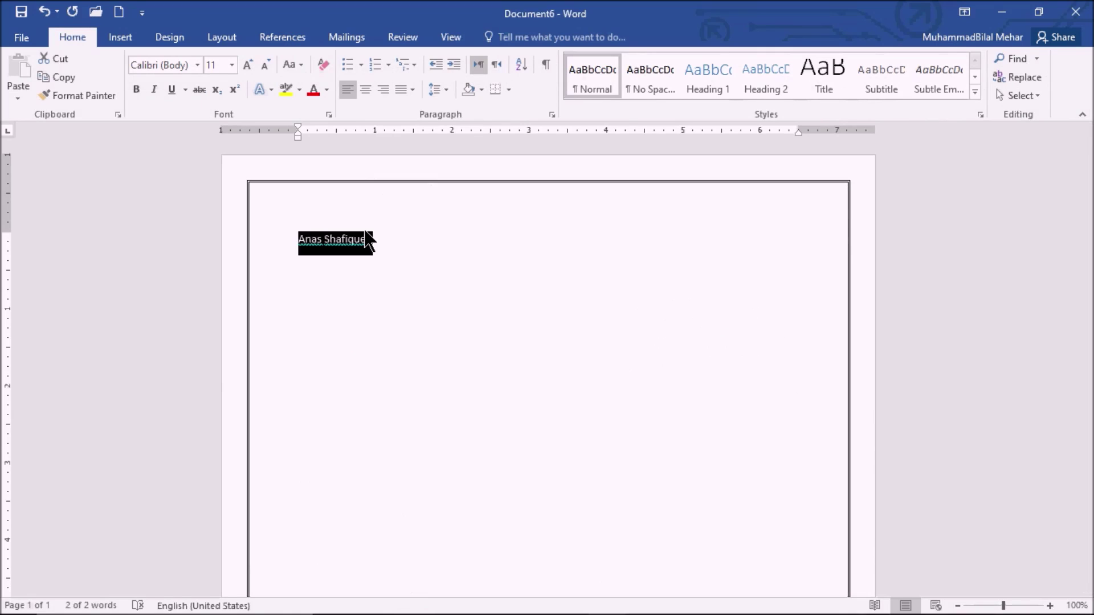
key("shift+F2")
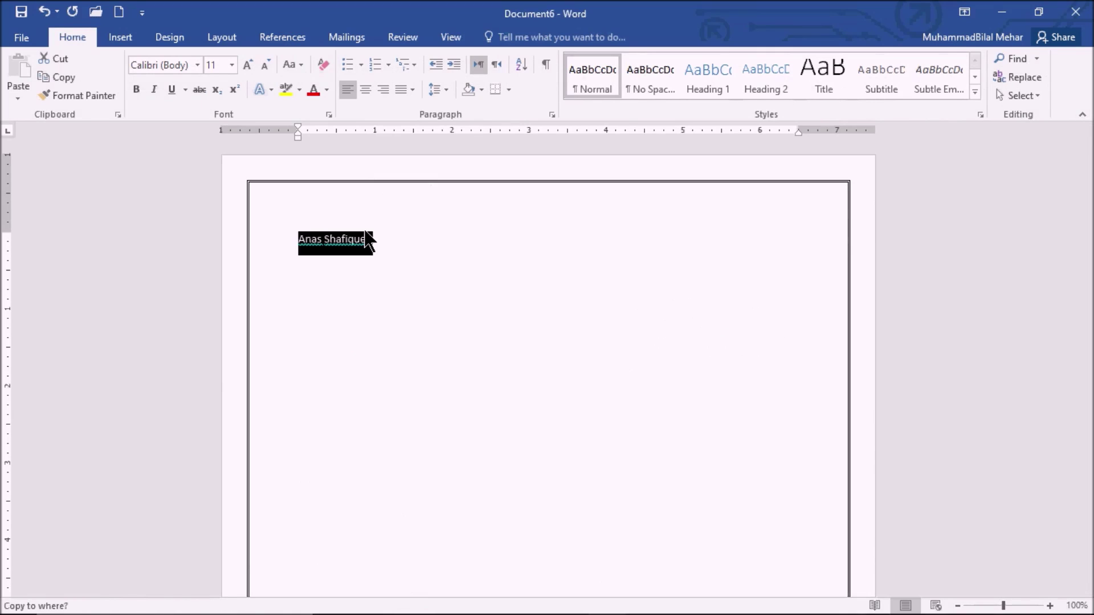
key("XF86AudioRaiseVolume")
key("shift+F3")
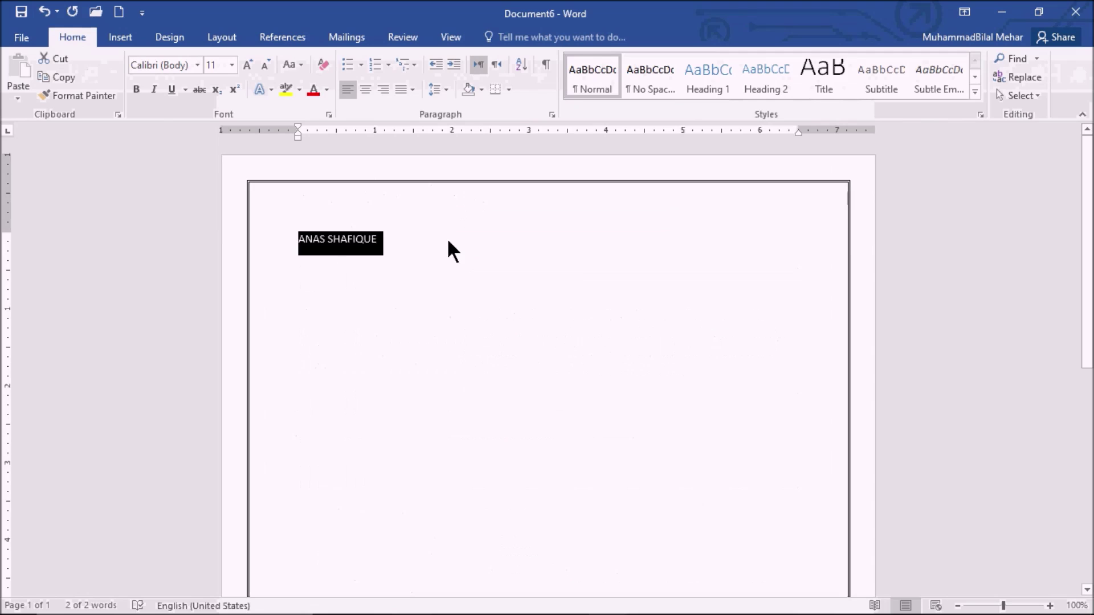
- Format the name in the Amigo font at 29 pt
left_click(249, 64)
left_click(249, 64)
left_click(249, 63)
left_click(249, 65)
left_click(250, 65)
left_click(249, 65)
left_click(191, 64)
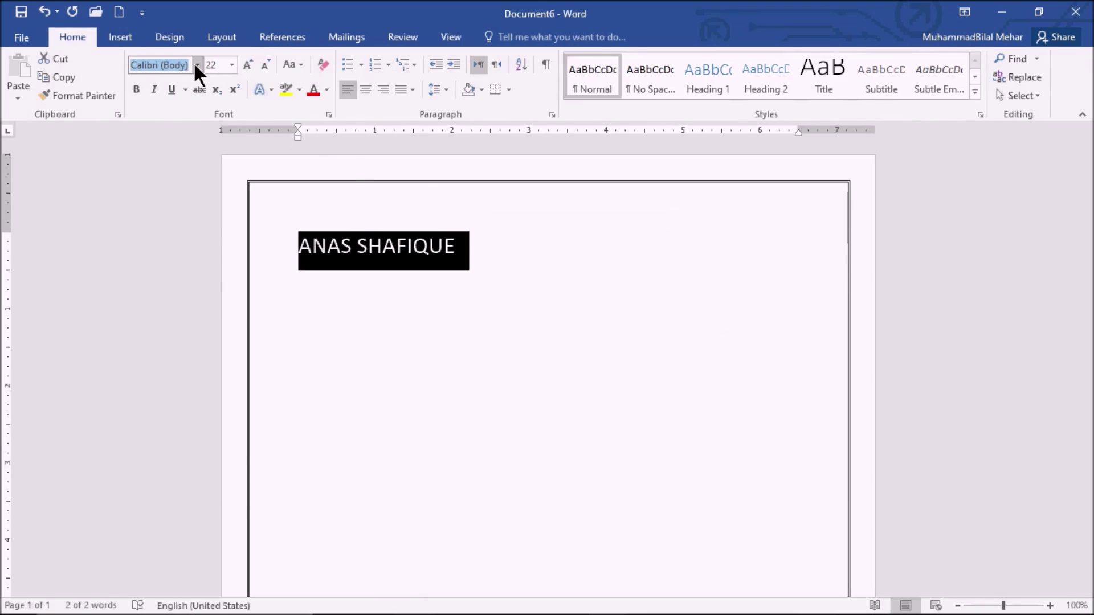
left_click(194, 64)
key("Down")
key("Down")
key("Down")
key("Down")
key("Up")
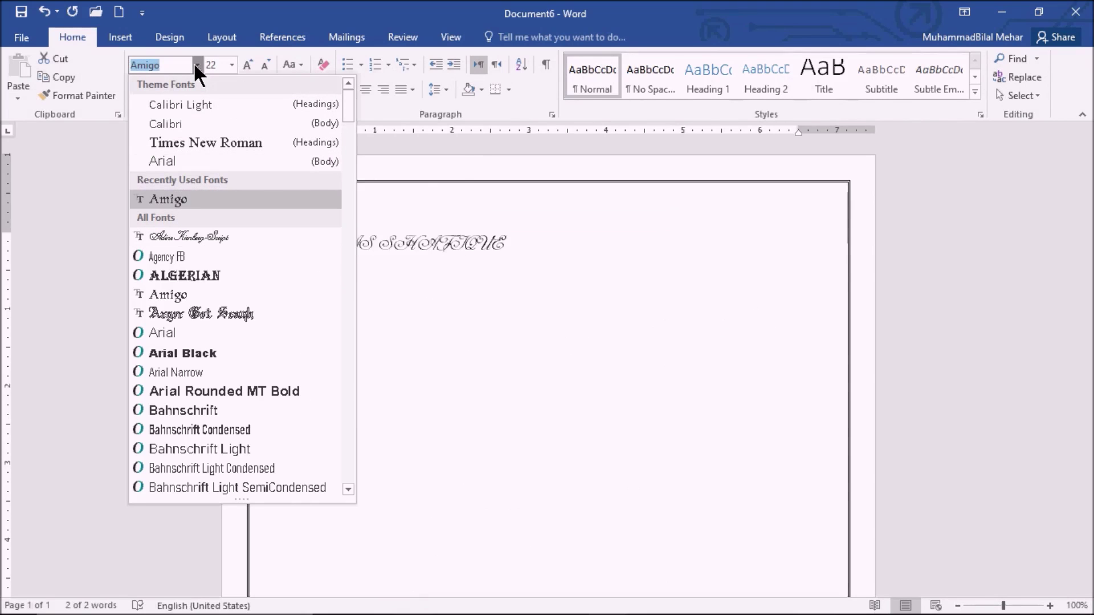
key("Return")
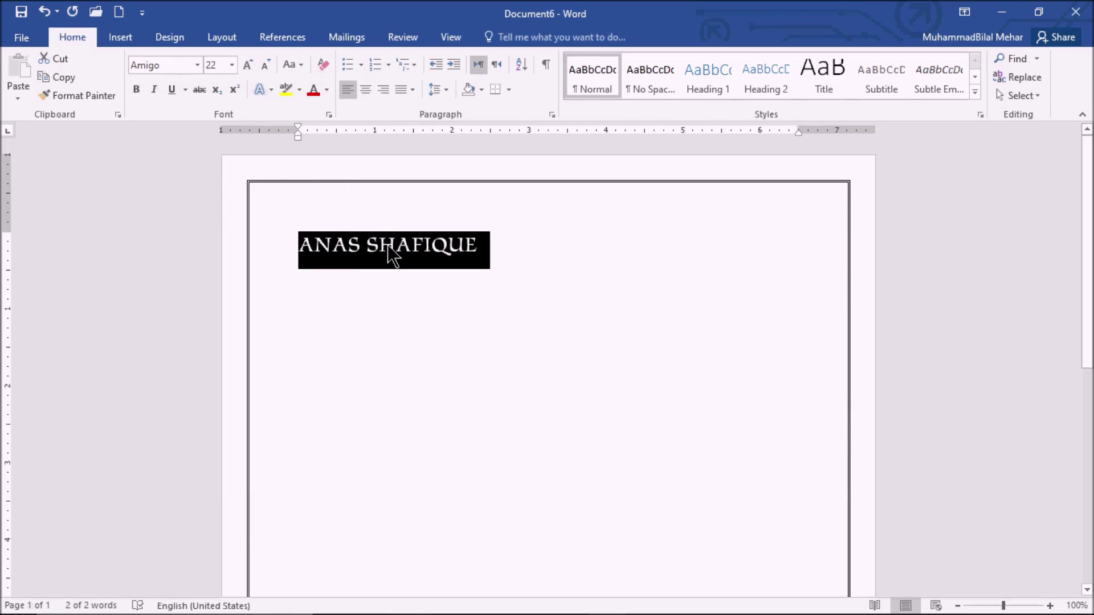
key("ctrl+bracketright")
key("ctrl+bracketright")
key("ctrl+bracketright")
key("ctrl+bracketright")
key("ctrl+bracketright")
key("ctrl+bracketright")
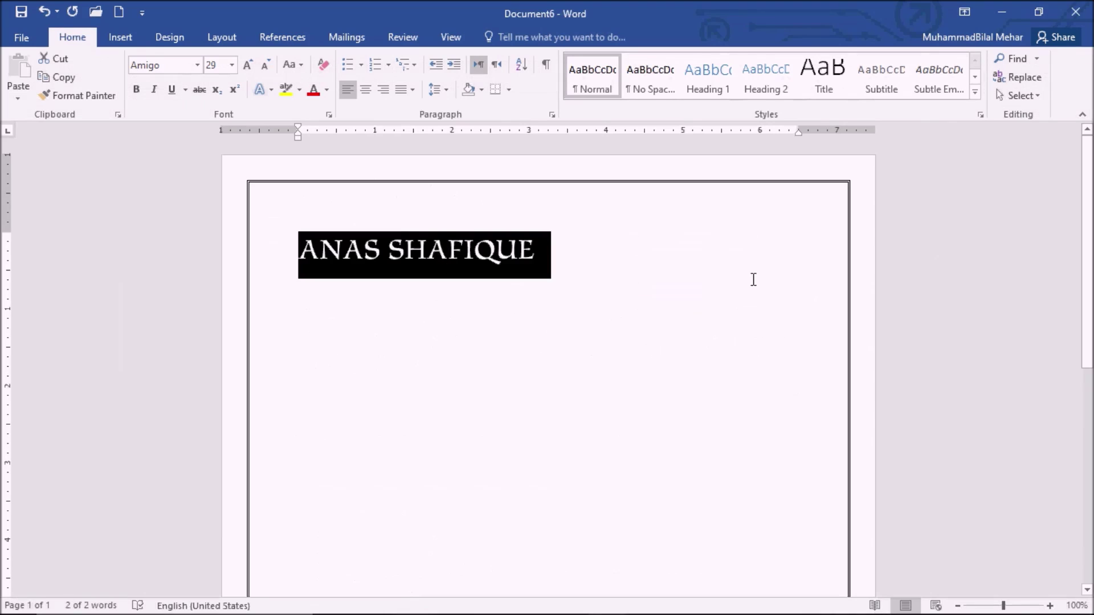
left_click(544, 254)
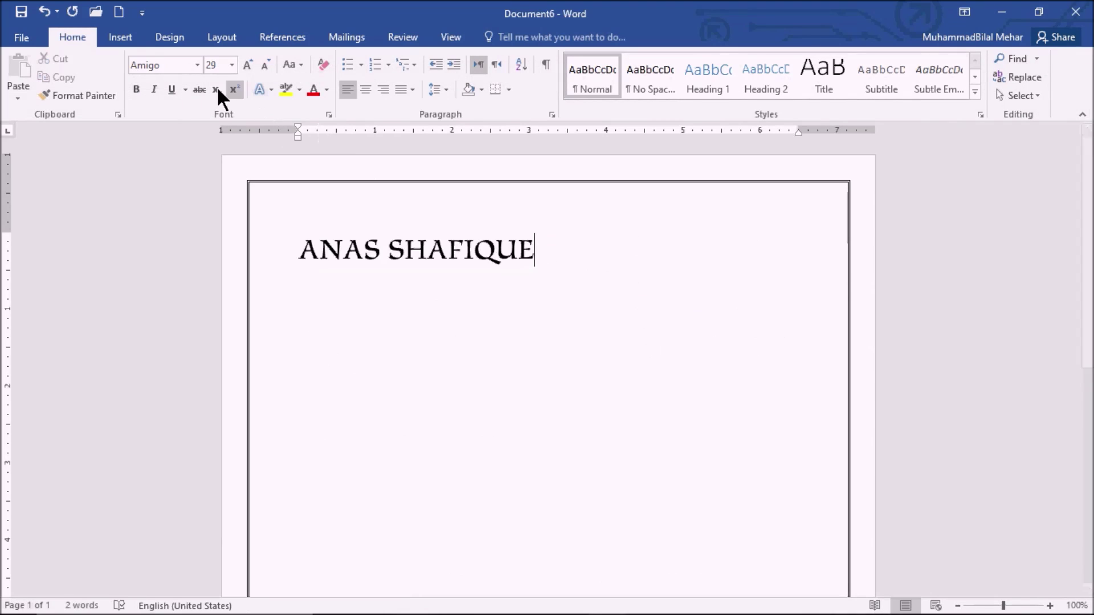
left_click(509, 88)
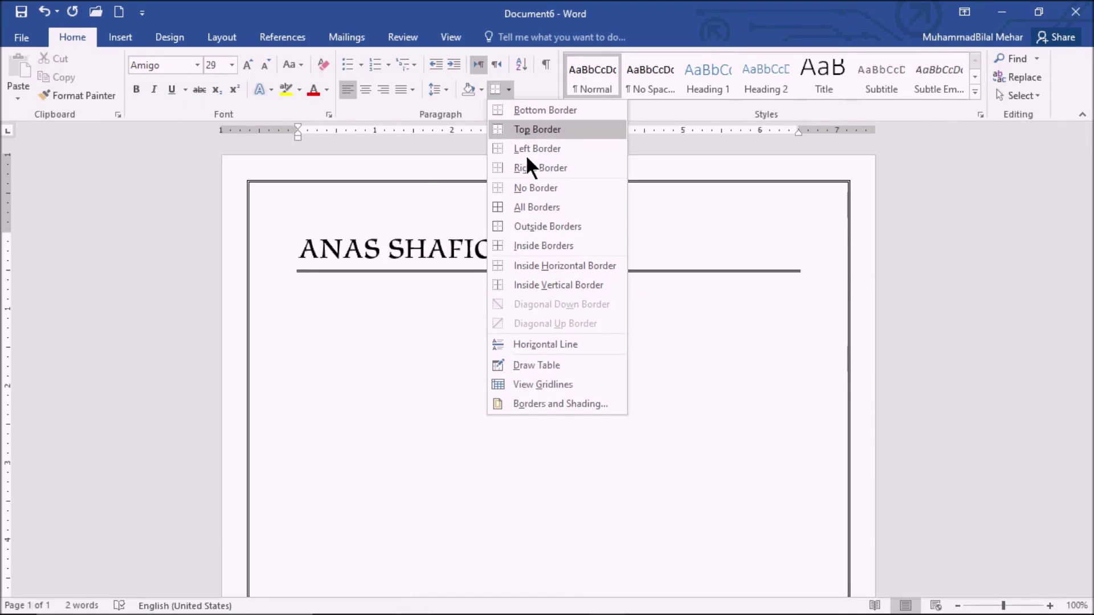
- Add a Bottom Border rule beneath the name paragraph
left_click(556, 402)
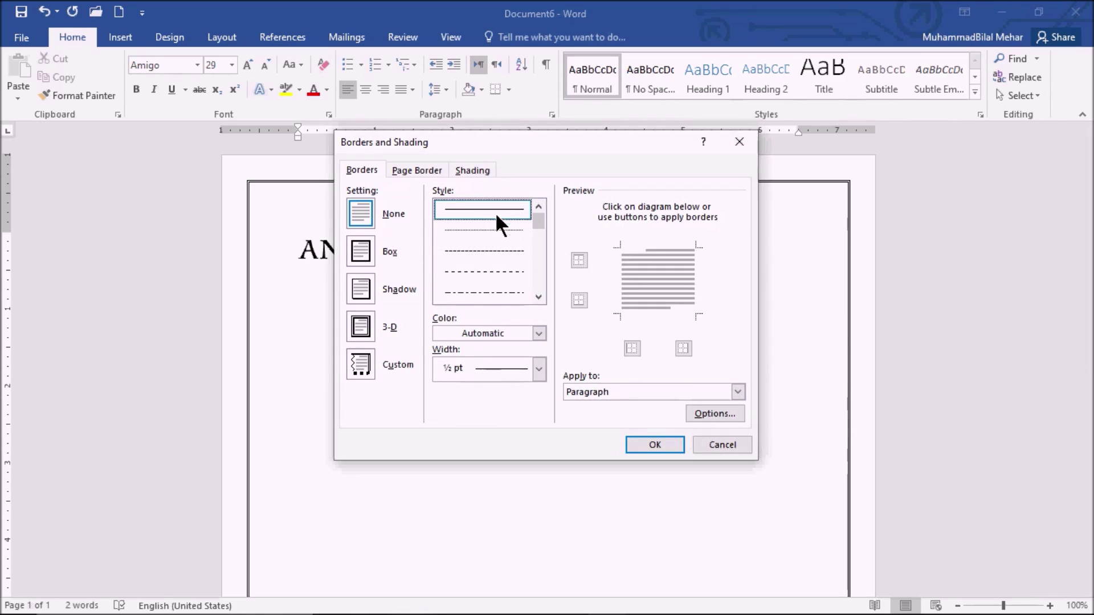
left_click(661, 450)
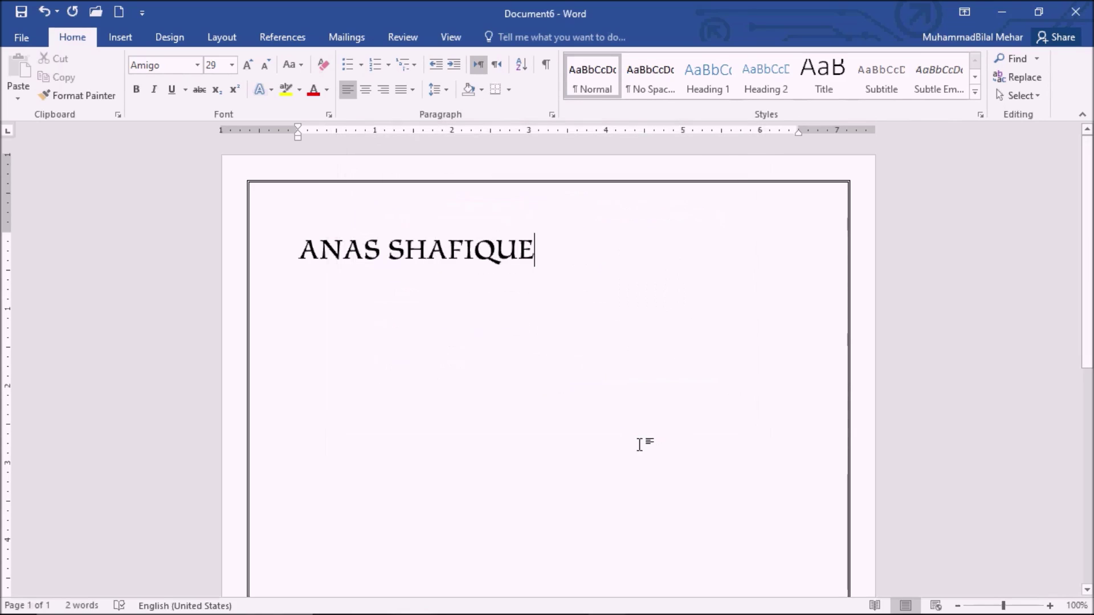
left_click(495, 88)
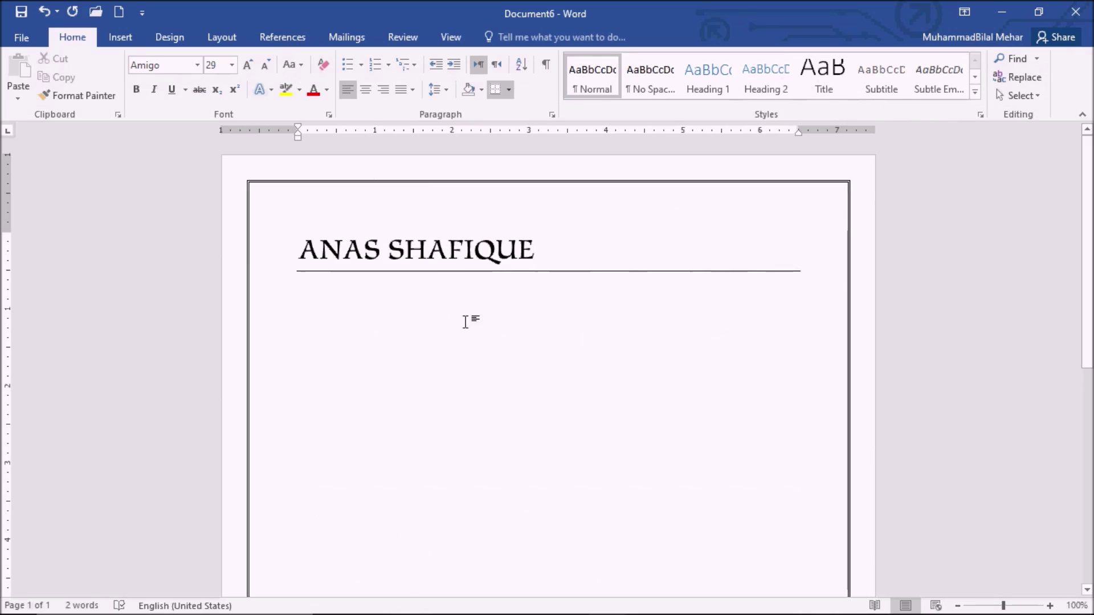
left_click(301, 290)
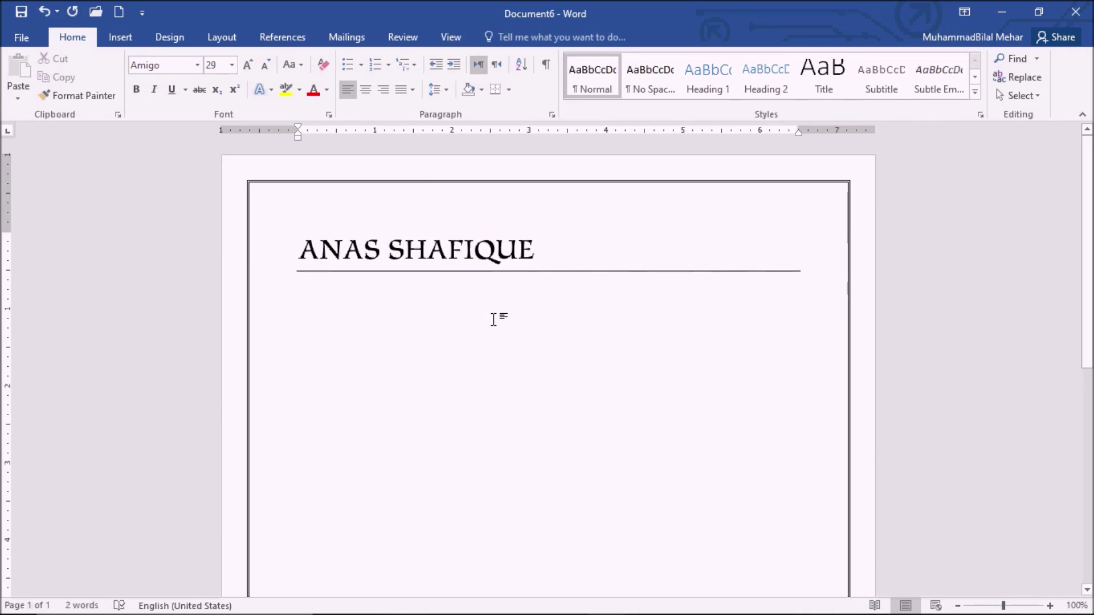
key("ctrl+z")
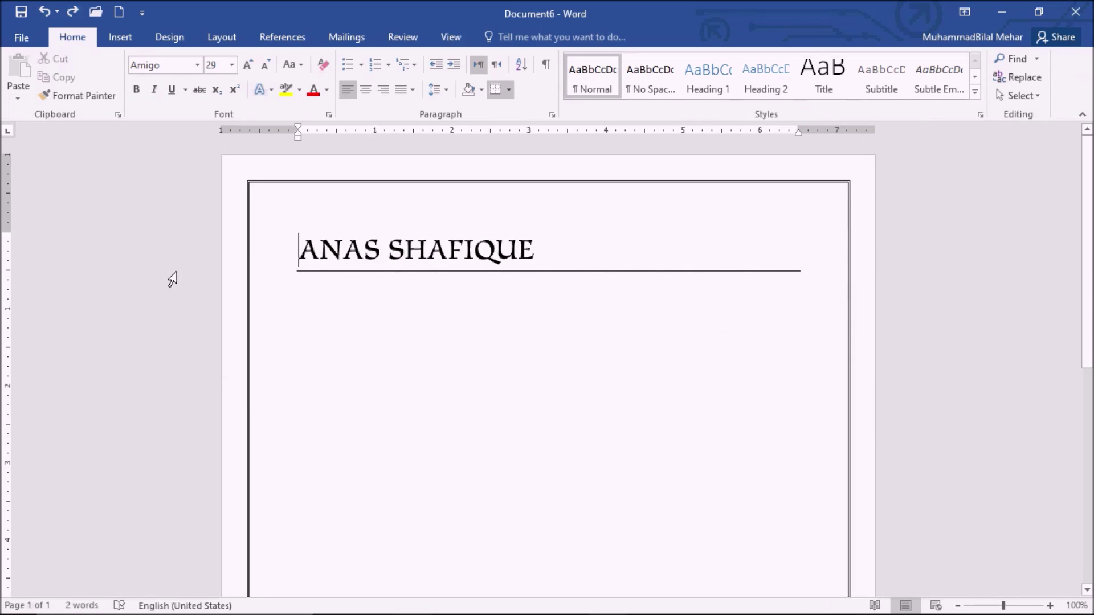
- Restore the line below the heading and type 'Address:' at 16 pt
key("ctrl+y")
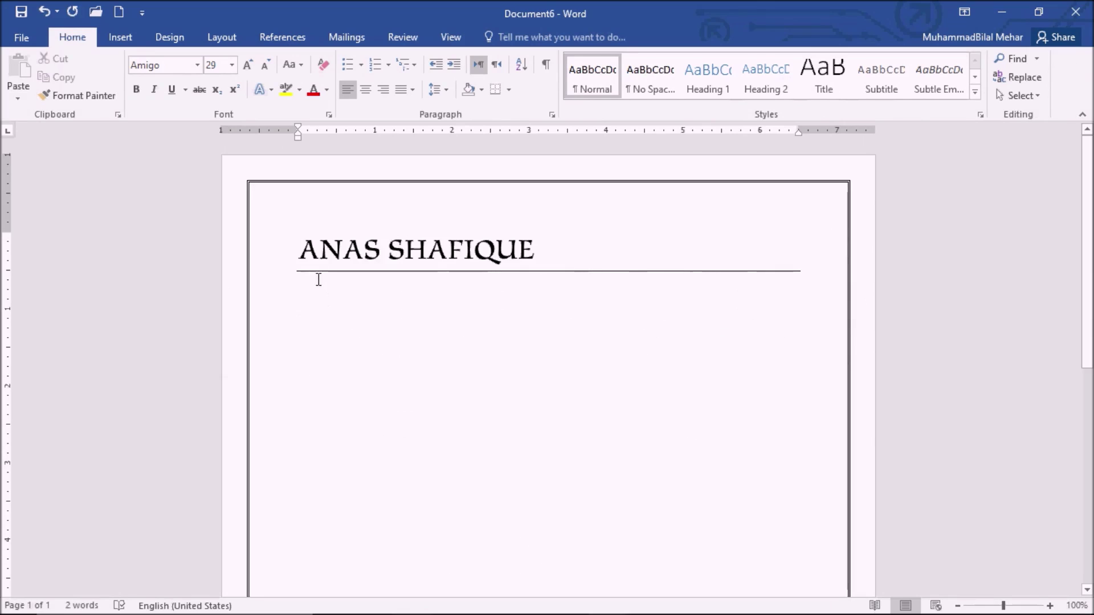
left_click(263, 66)
left_click(263, 66)
left_click(263, 66)
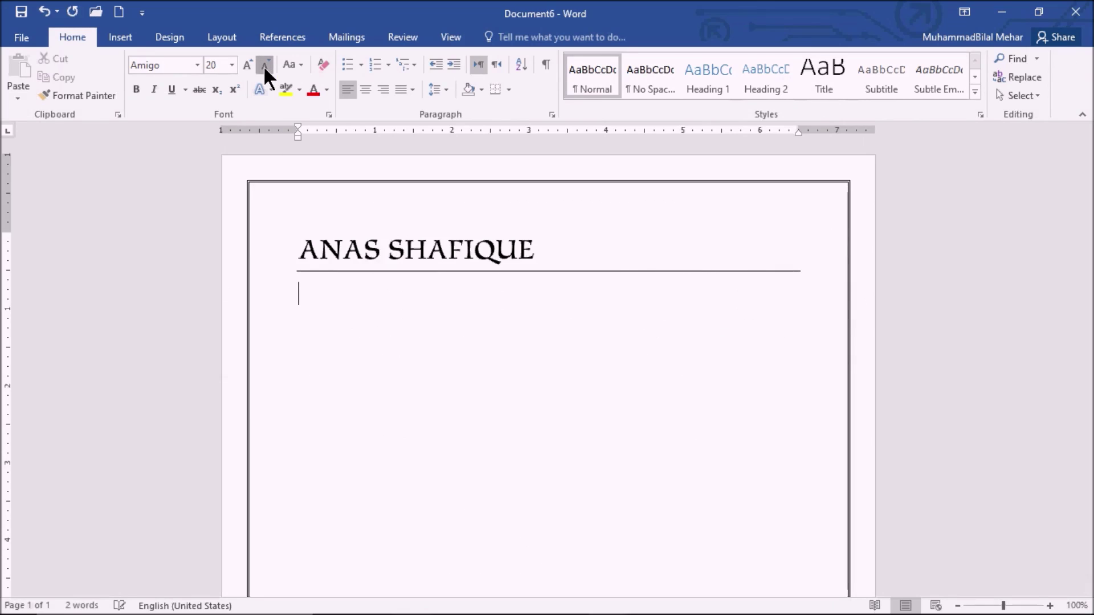
left_click(263, 66)
left_click(263, 66)
type("A")
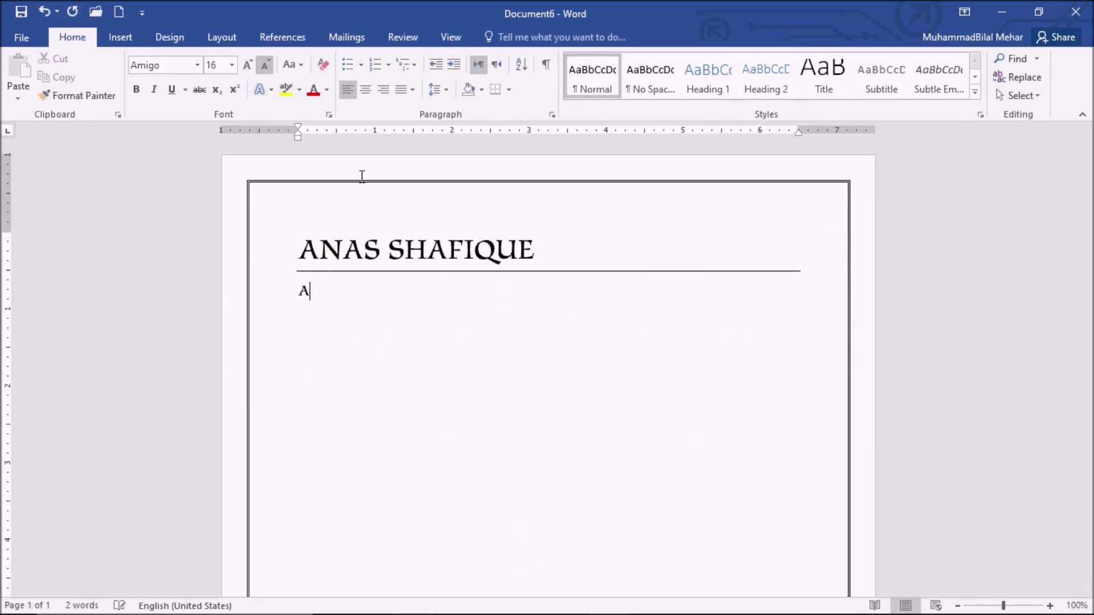
type("ddress:")
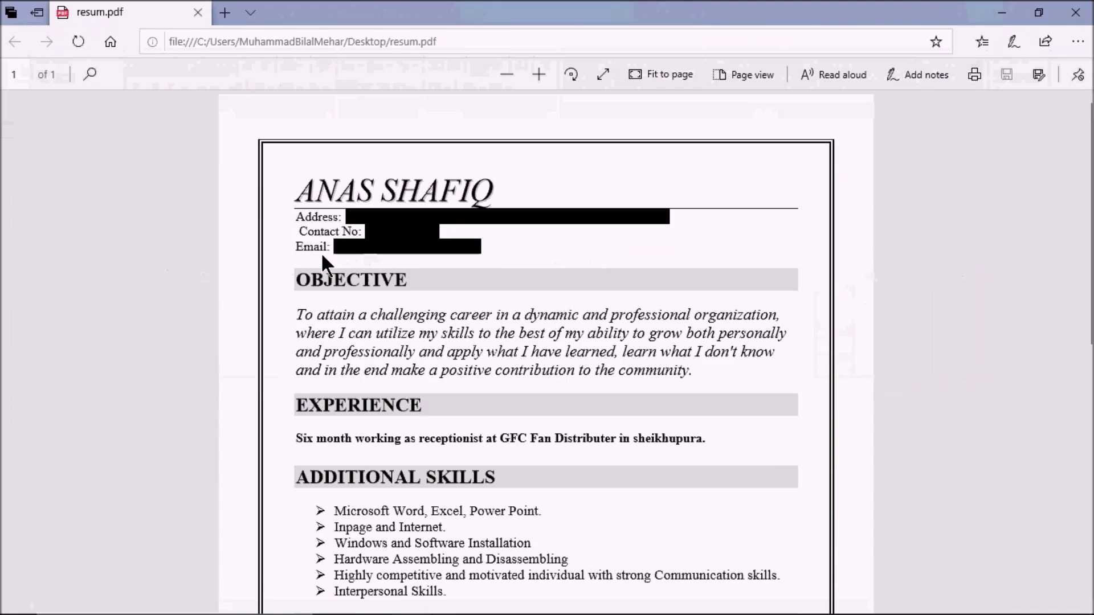
- Add 'Contact No:' and 'Email:' lines below Address, then select all three lines
key("Return")
type("C")
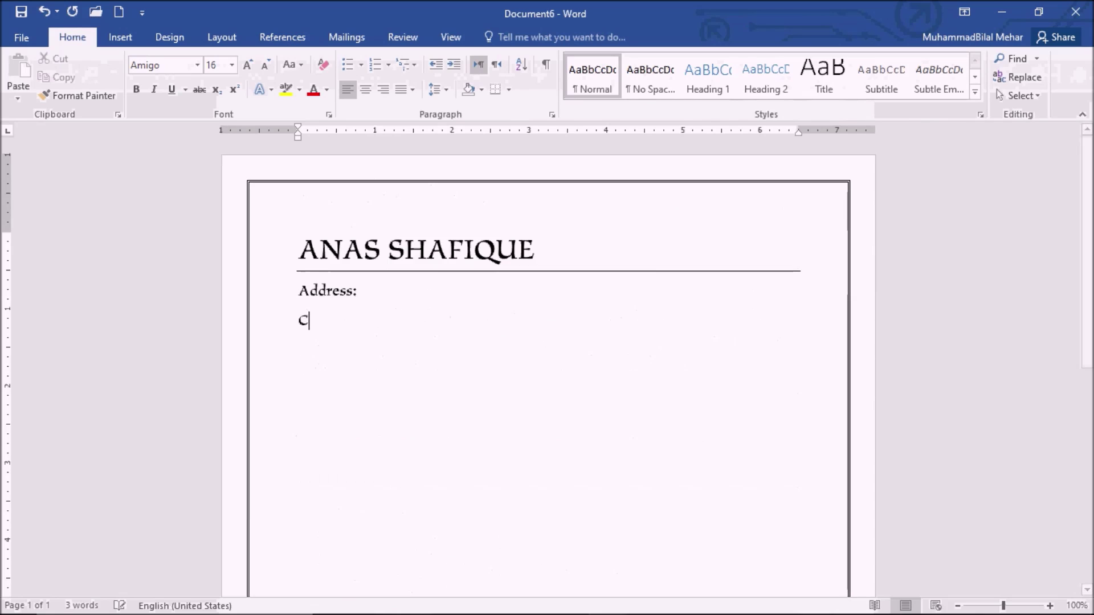
type("ontact")
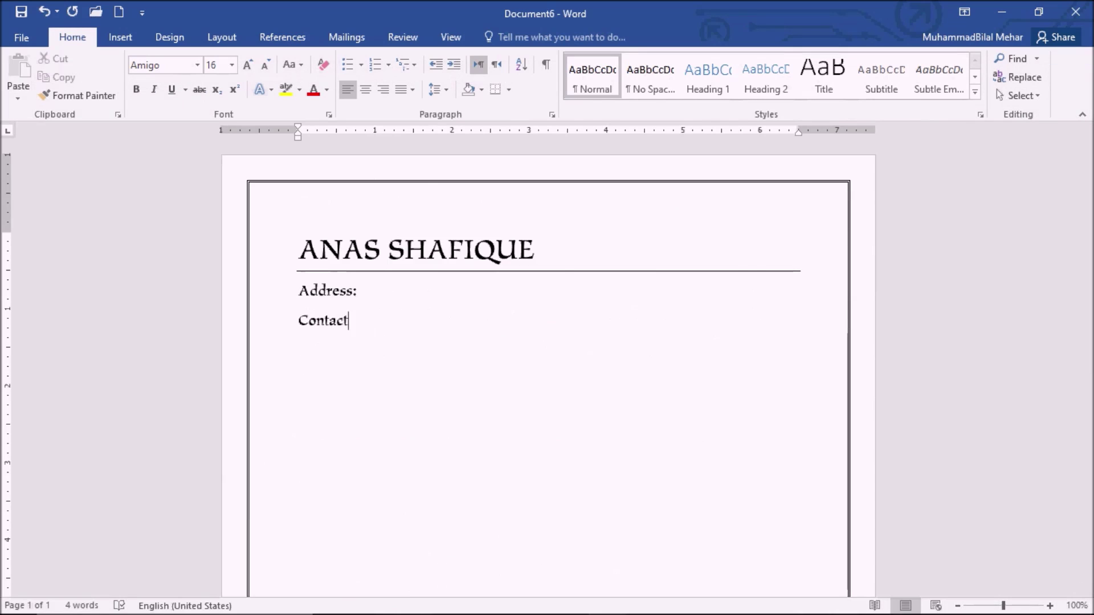
type(" No")
key("BackSpace")
key("BackSpace")
type("eM")
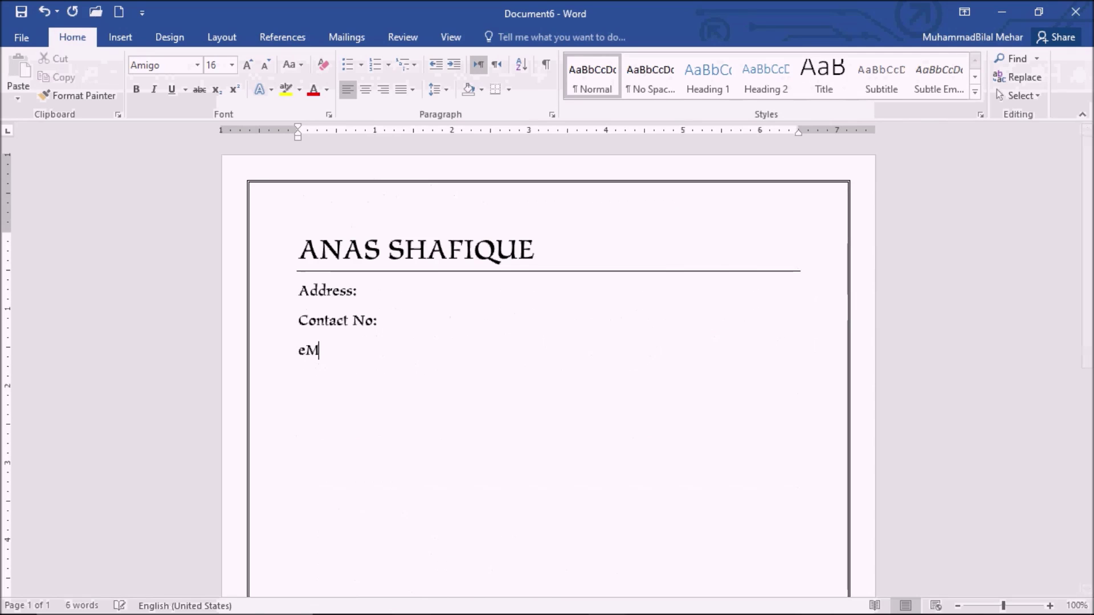
key("BackSpace")
key("BackSpace")
type("Email:")
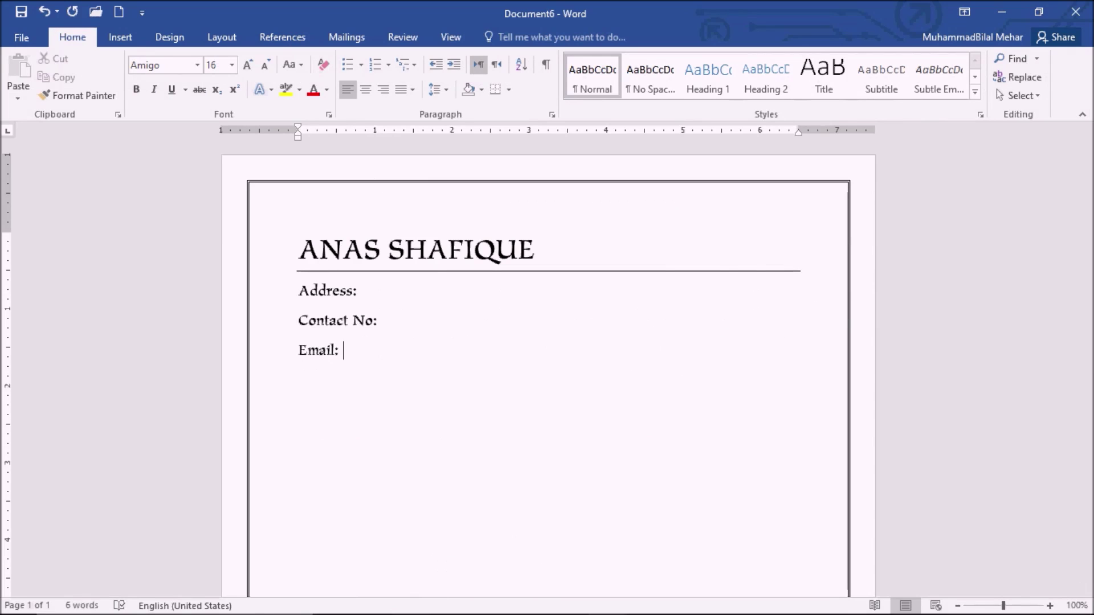
key("Up")
key("Up")
key("shift+Down")
key("shift+Down")
key("shift+Down")
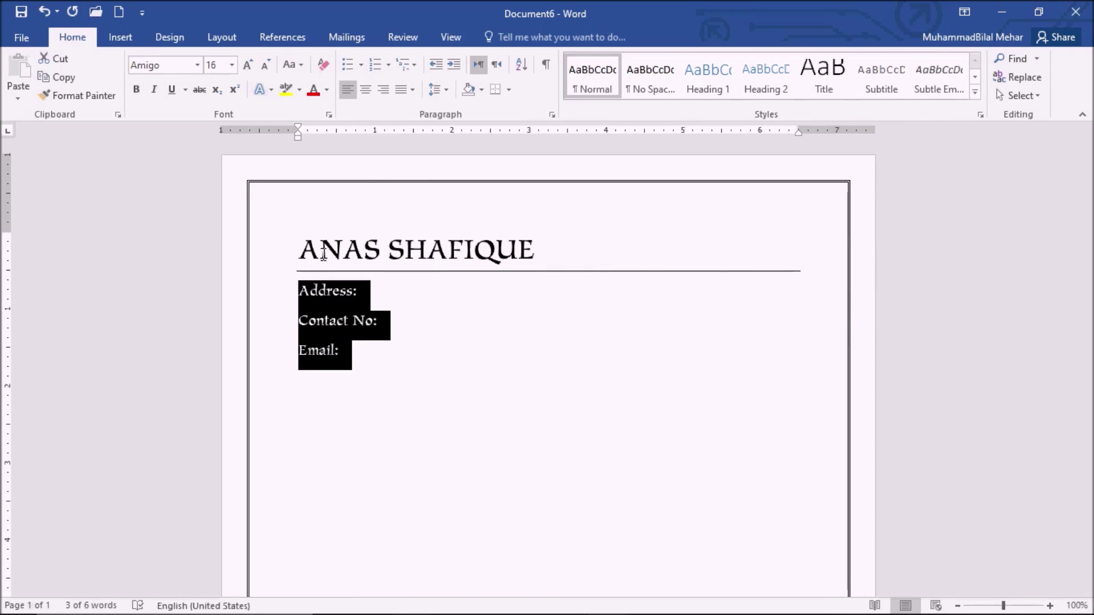
- Set Spacing After to 0 pt for the Address, Contact No and Email lines
left_click(434, 90)
left_click(448, 110)
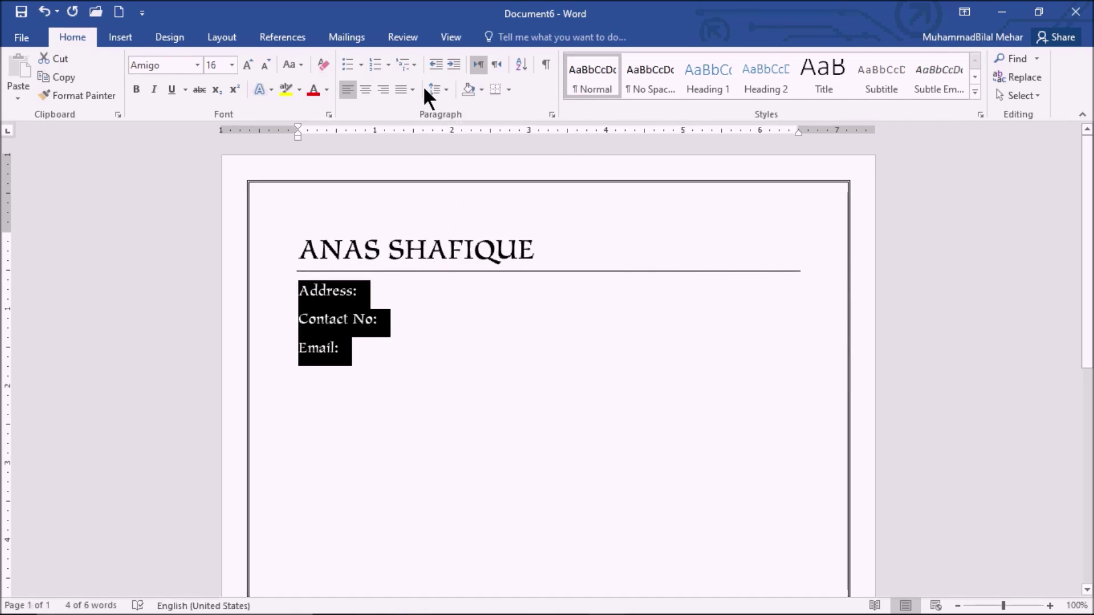
left_click(213, 38)
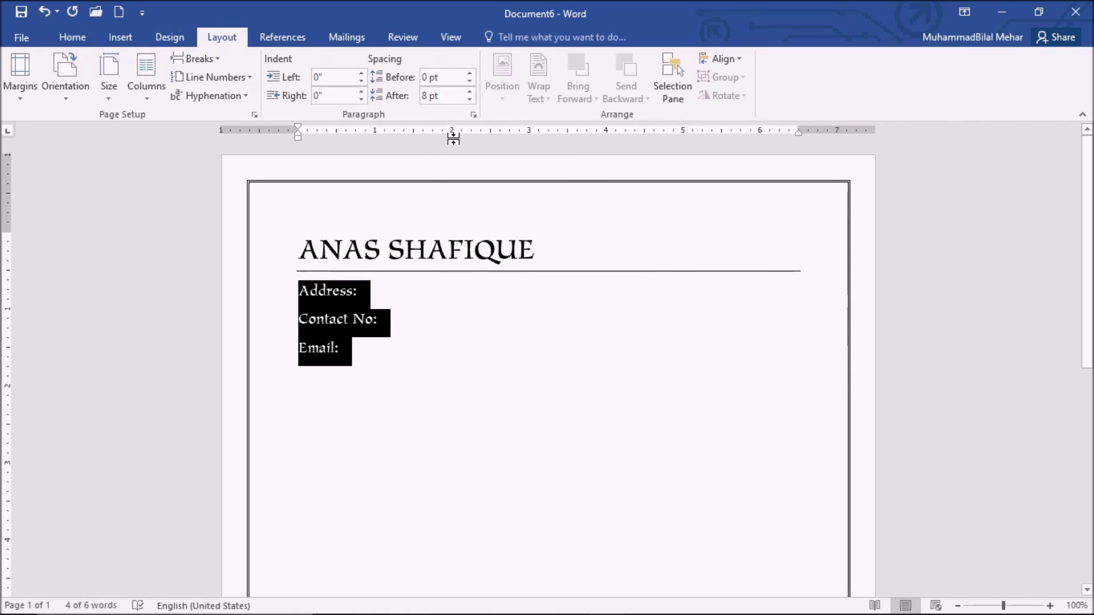
left_click(469, 100)
left_click(469, 100)
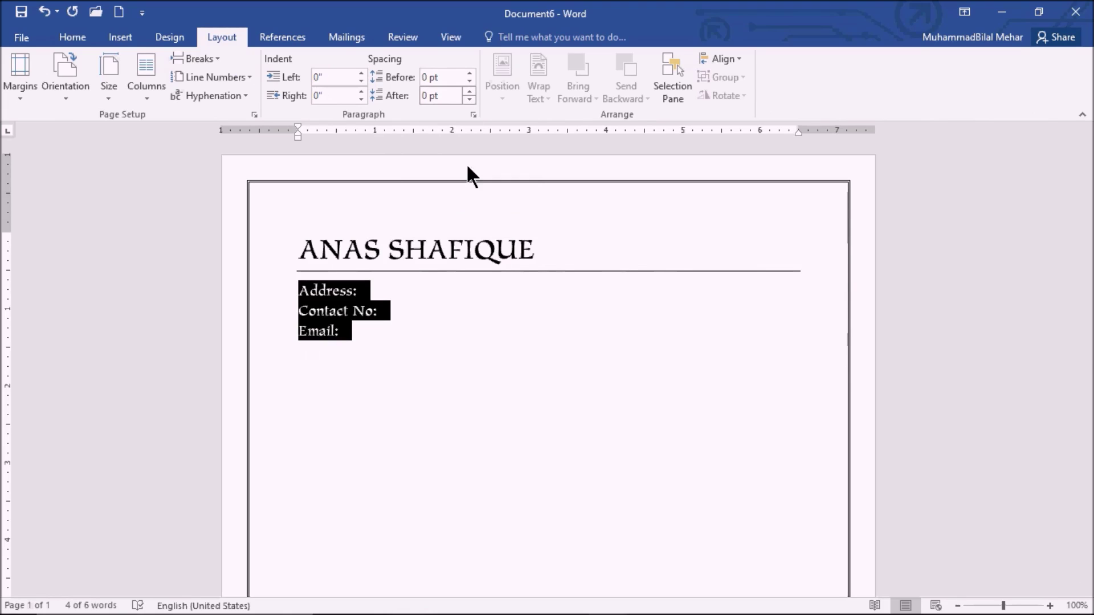
left_click(394, 337)
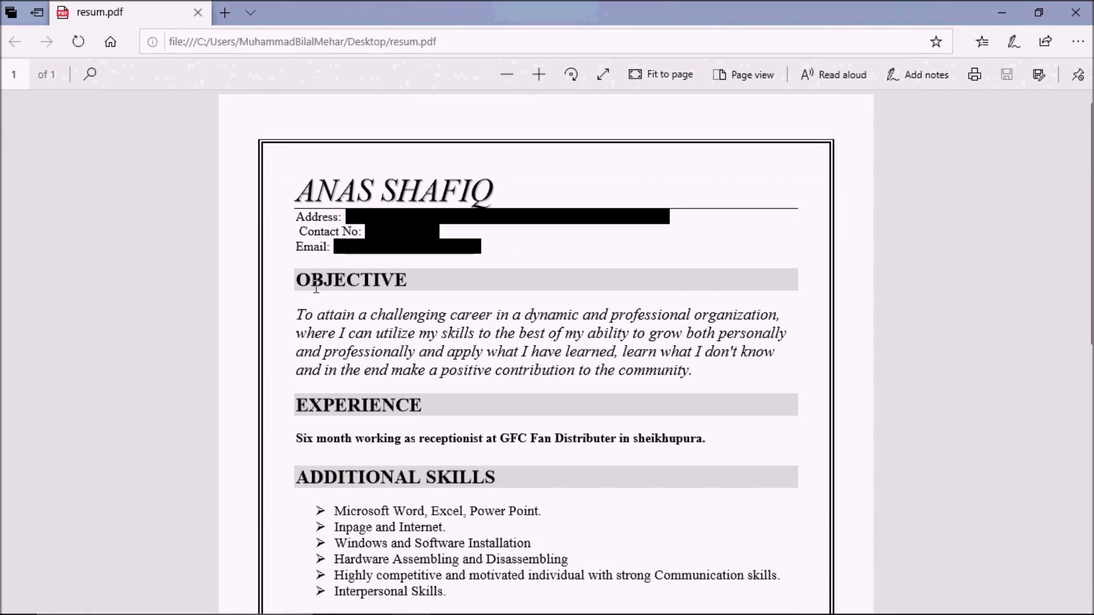
key("Return")
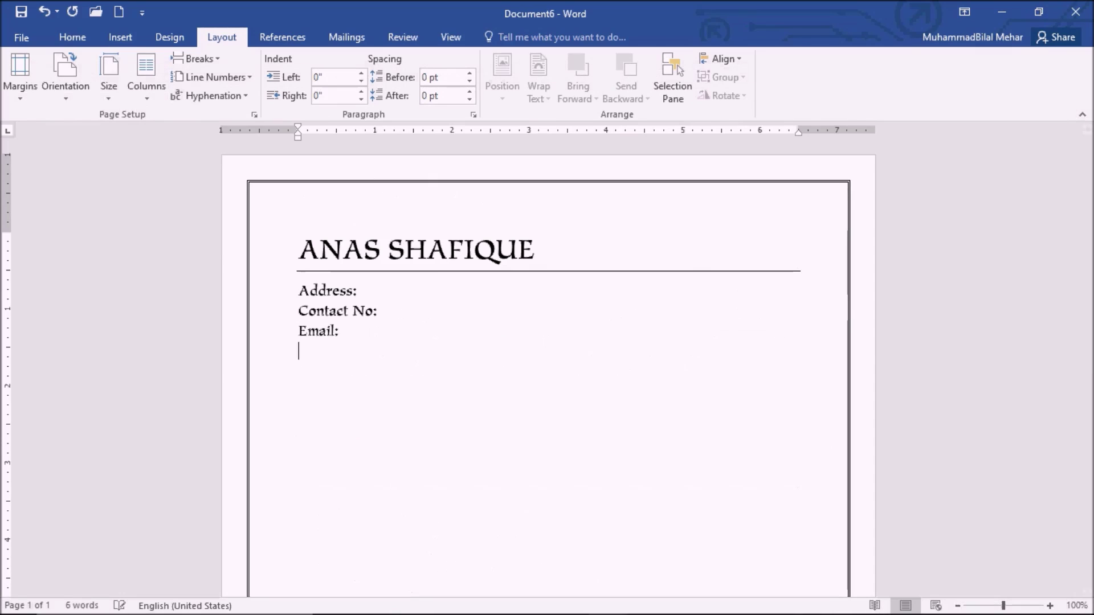
- Type the OBJECTIVE heading, select it and try a highlight colour on it
type("Ob")
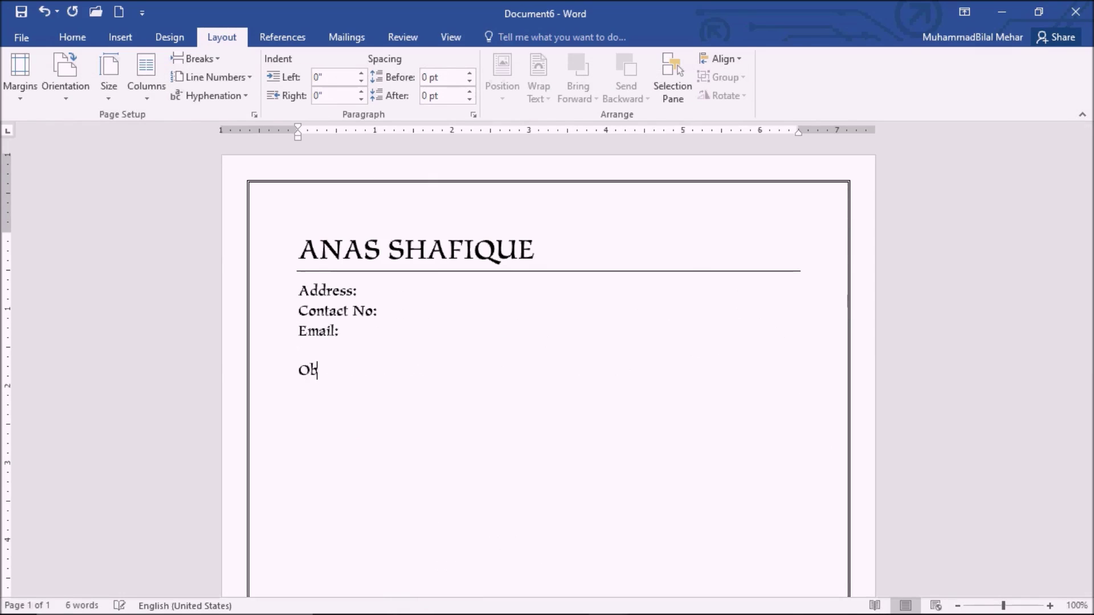
type("BJECTIVE:")
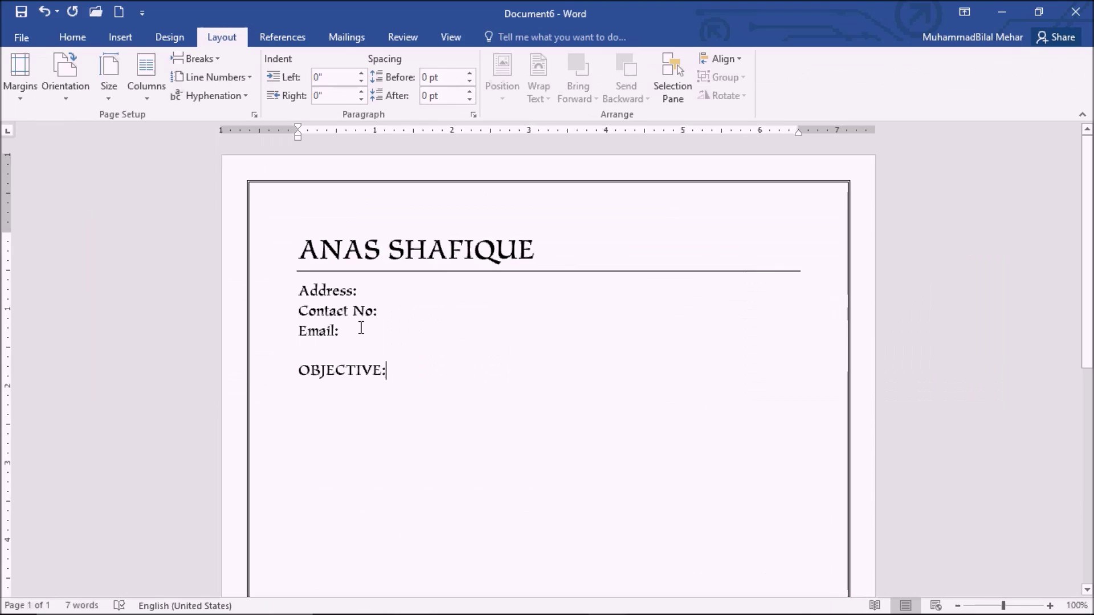
key("BackSpace")
key("Home")
key("shift+End")
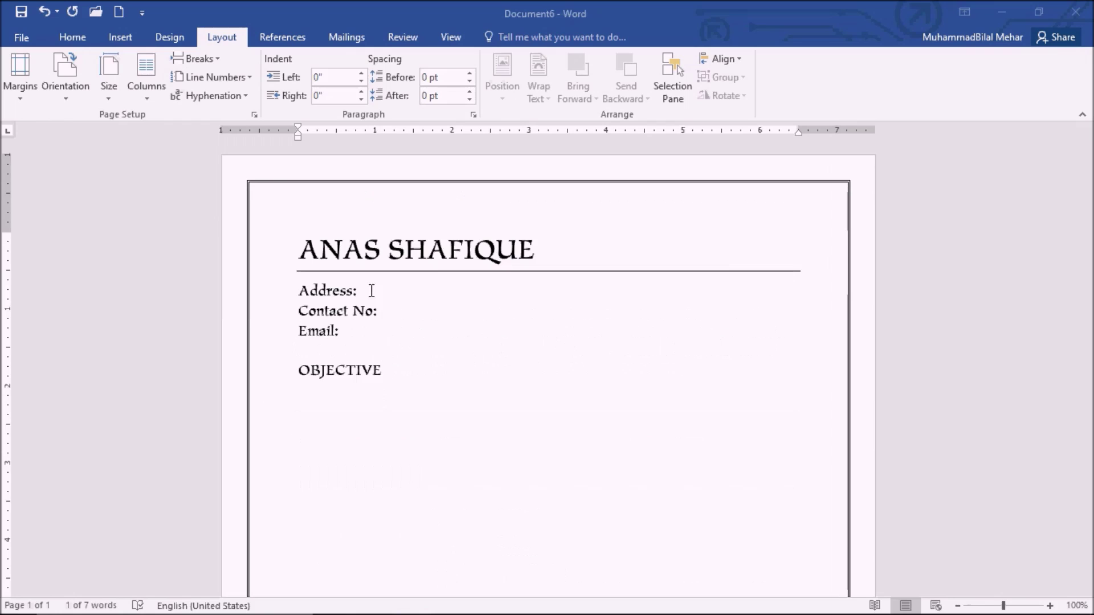
left_click(80, 37)
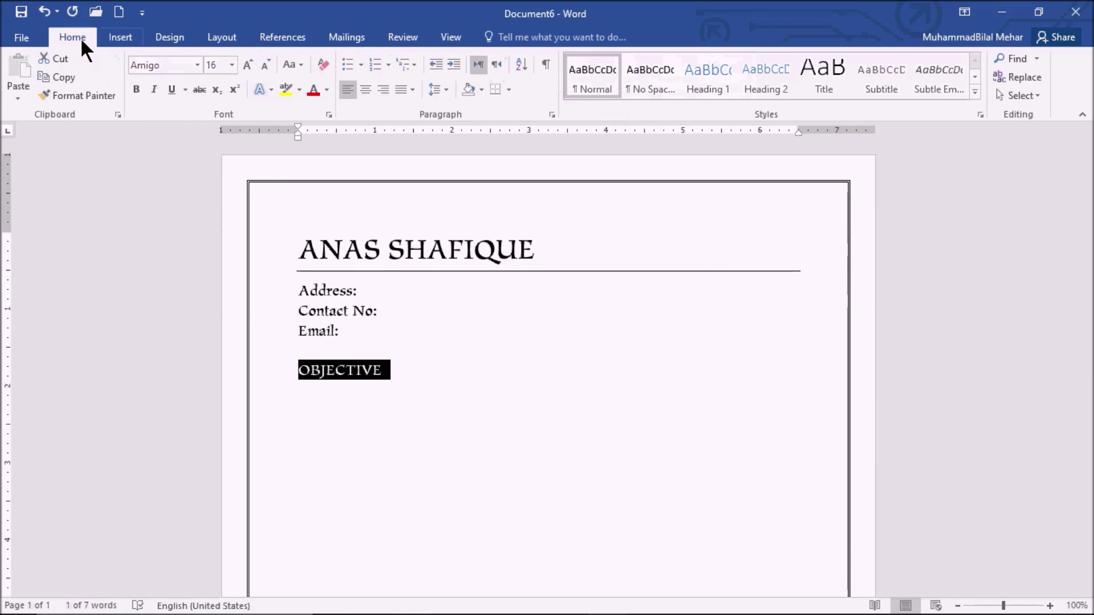
left_click(301, 90)
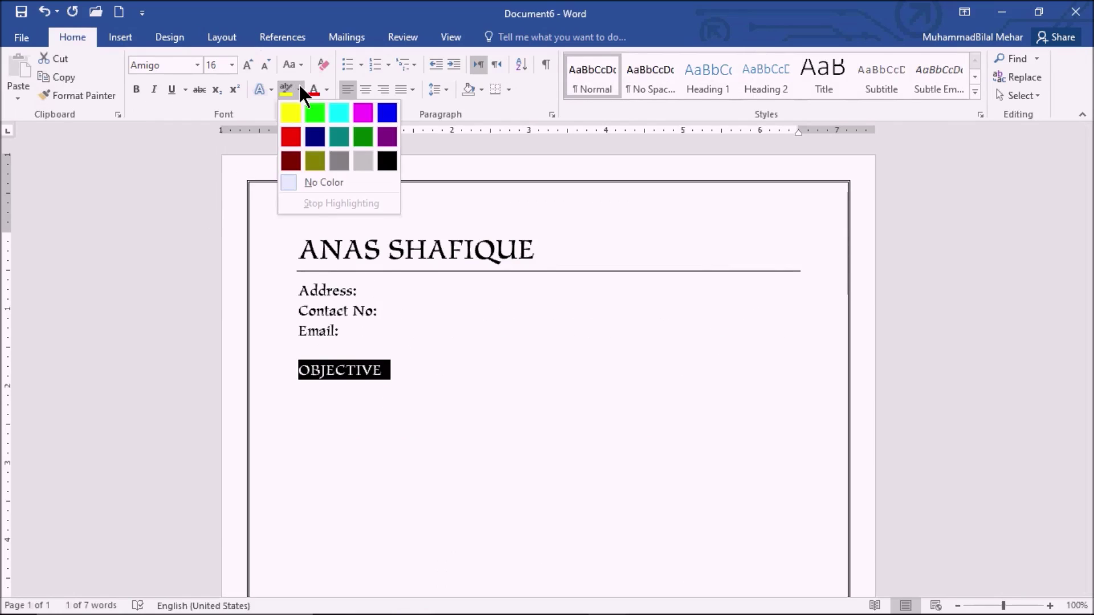
left_click(387, 161)
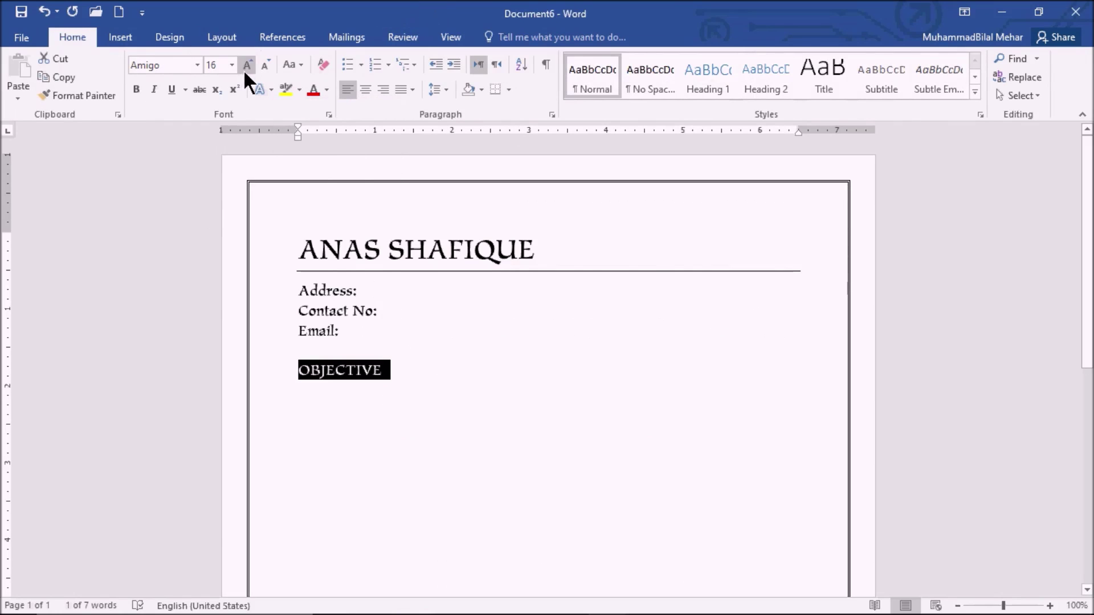
left_click(400, 370)
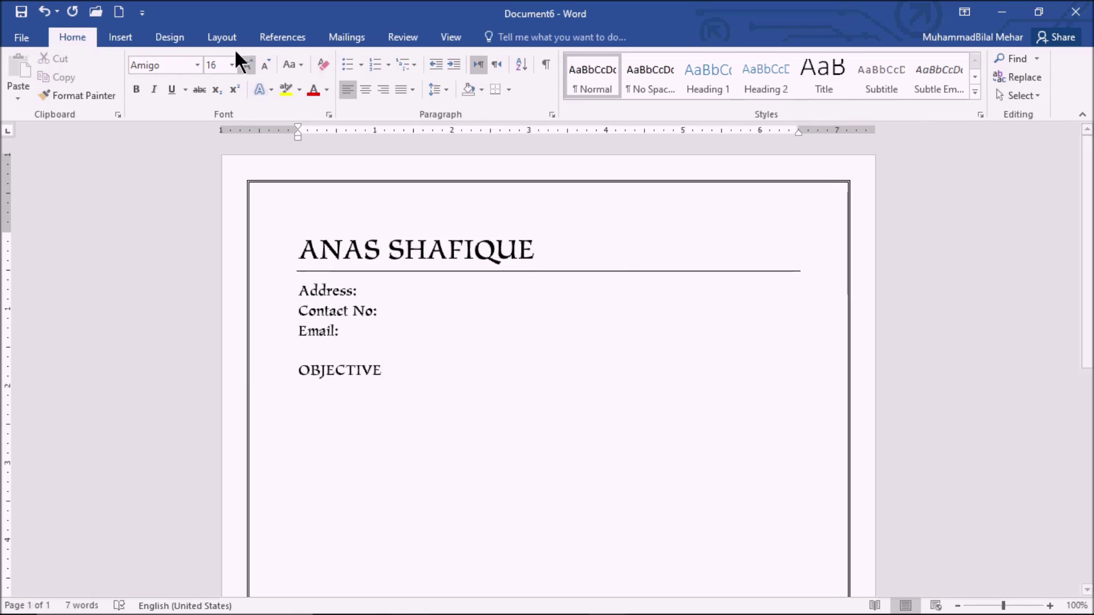
- Shade the OBJECTIVE line with a light orange paragraph fill
left_click(169, 37)
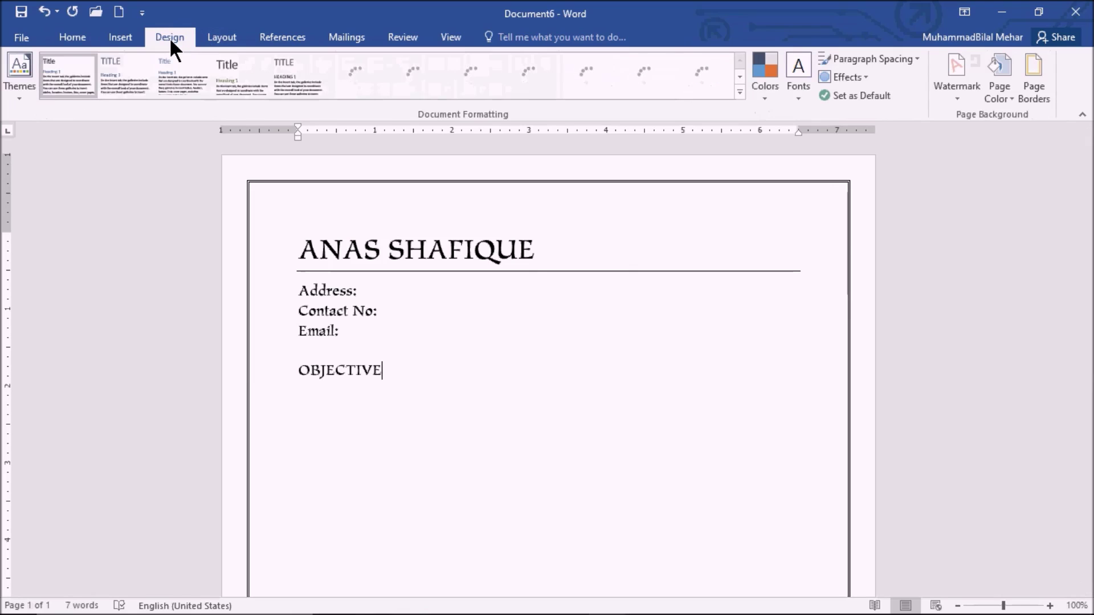
left_click(235, 37)
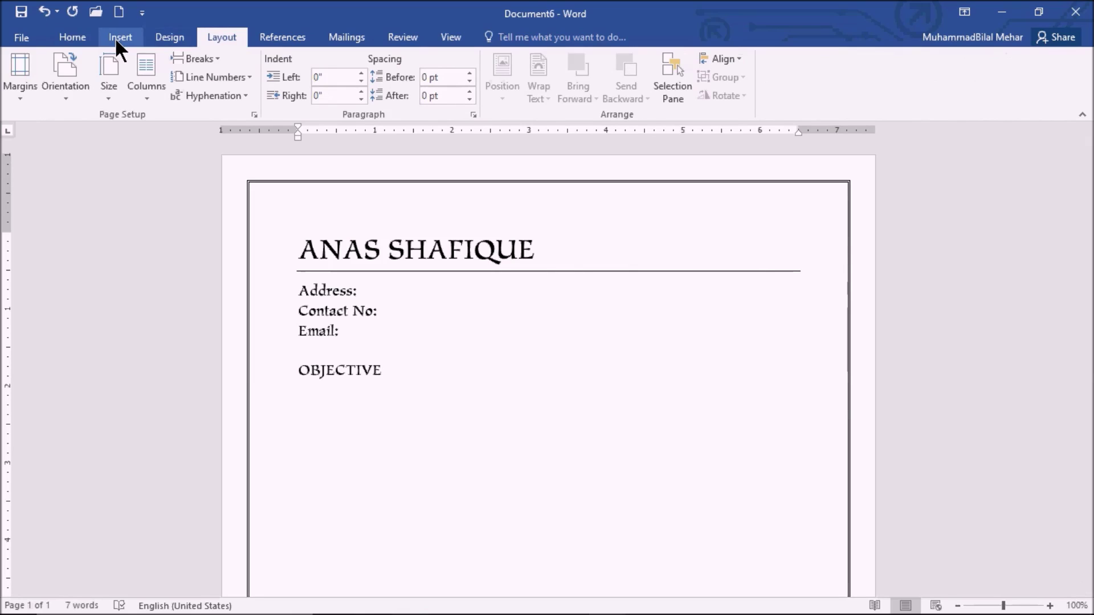
left_click(73, 38)
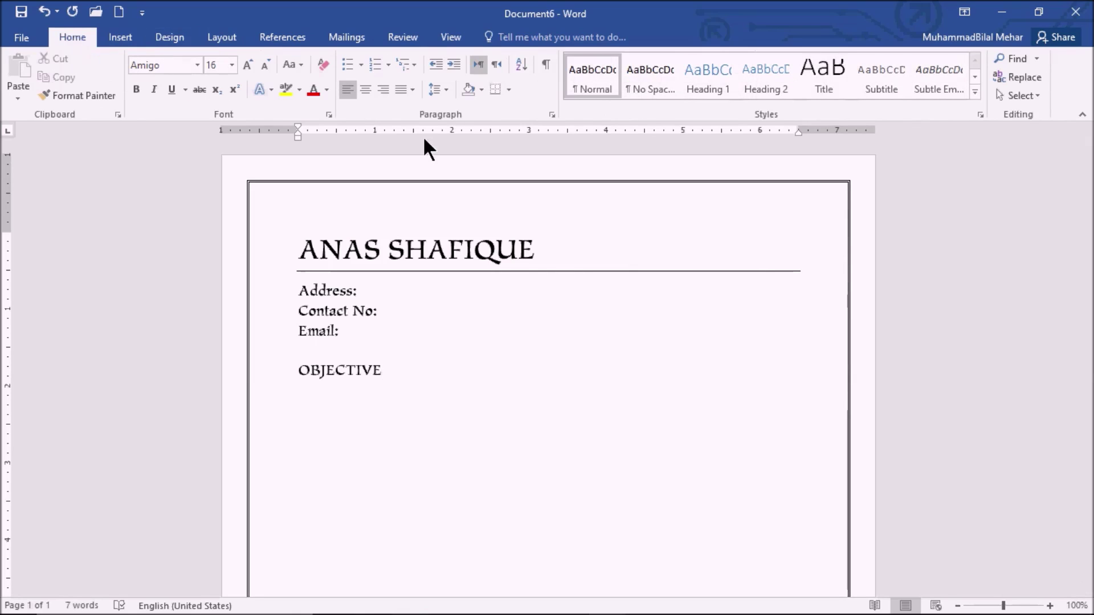
left_click(481, 88)
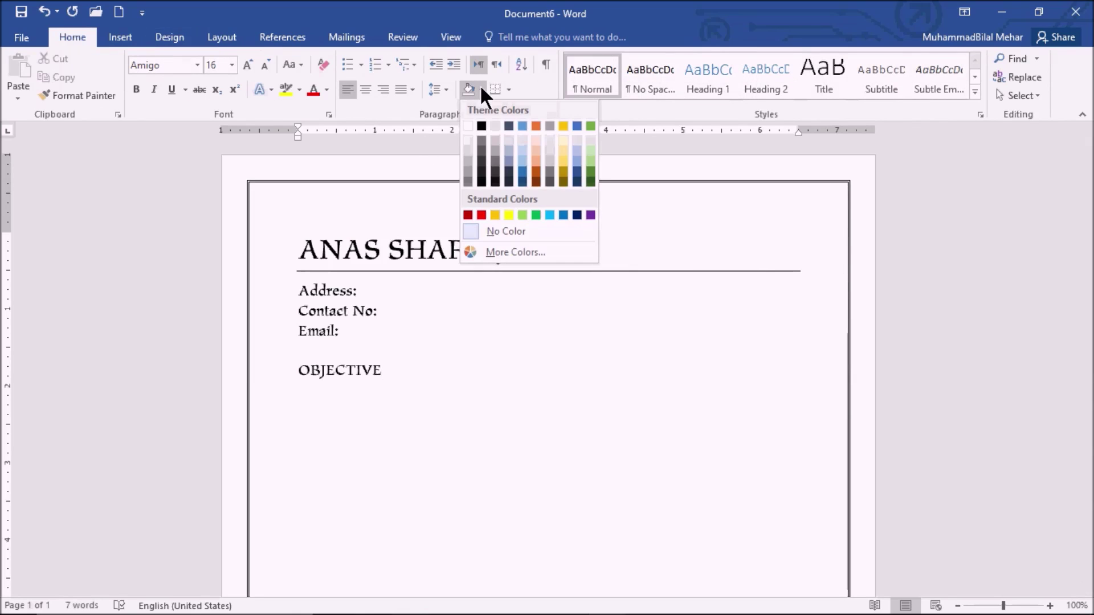
left_click(536, 159)
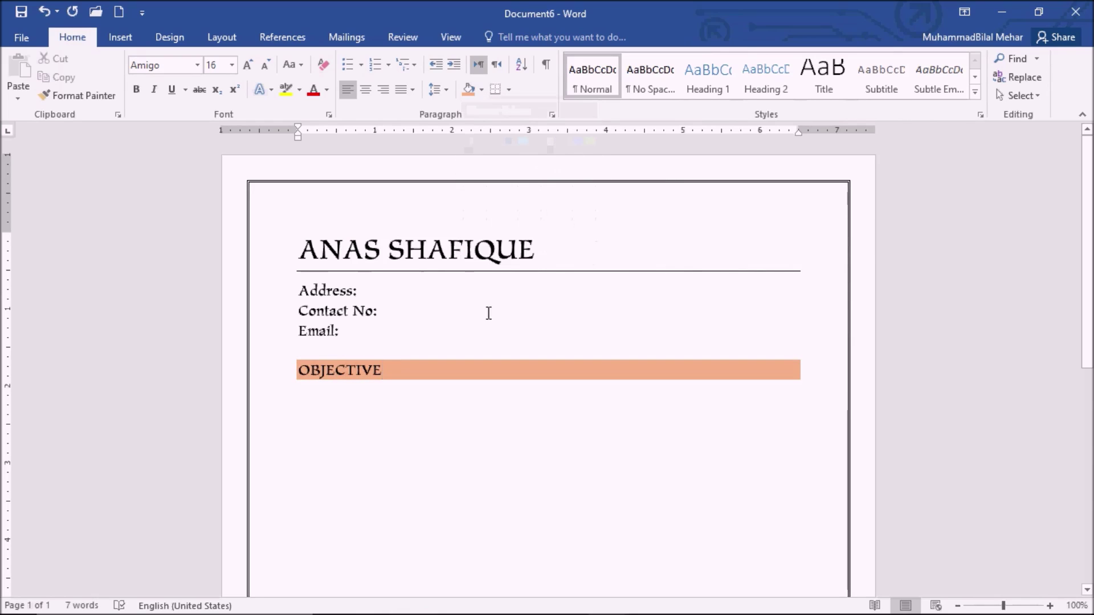
key("Left")
key("Left")
key("Left")
left_click(302, 397)
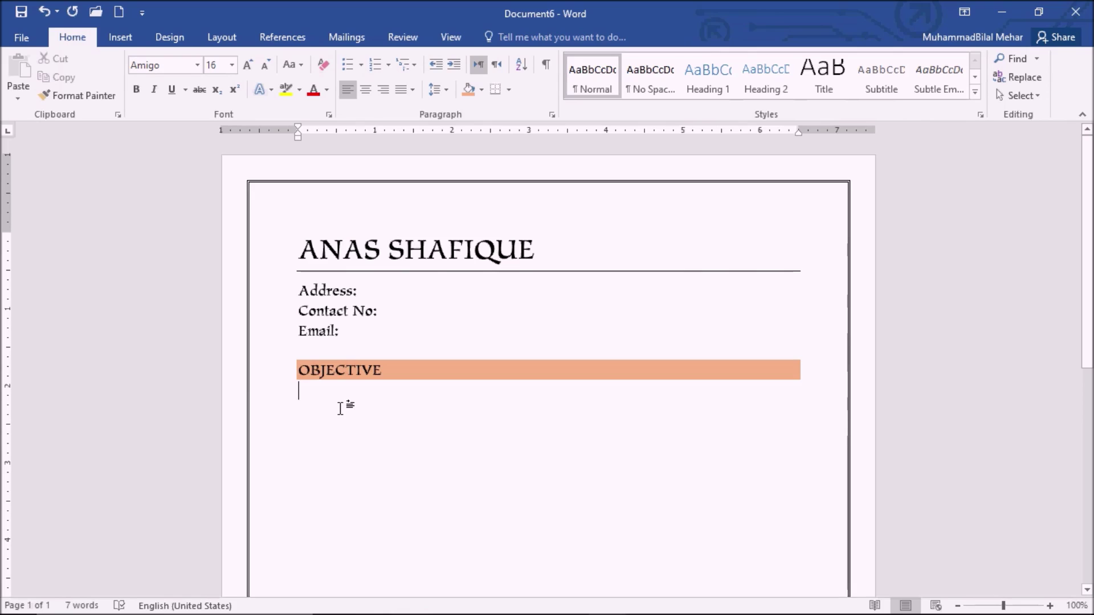
- Generate placeholder text under OBJECTIVE with the =rand(1,3) formula
type("=rand()1.,3")
key("Return")
key("BackSpace")
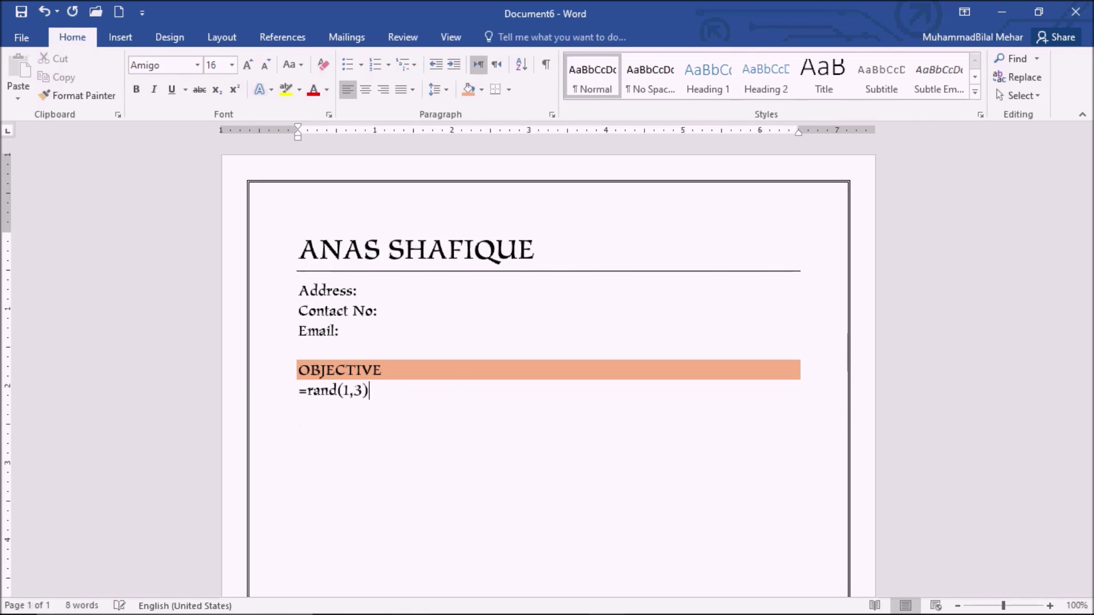
key("Return")
key("ctrl+z")
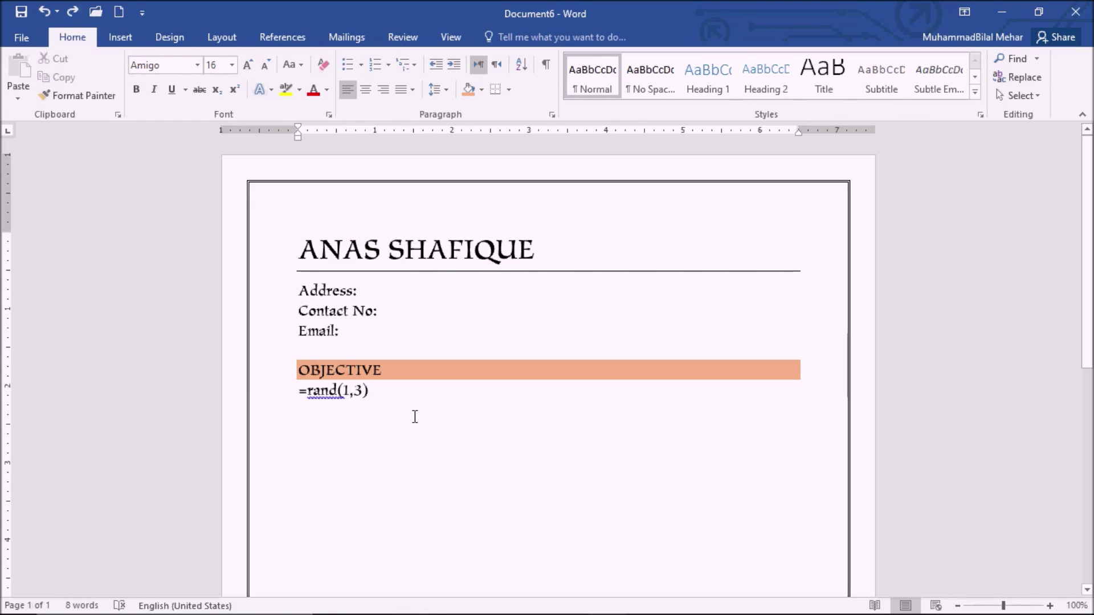
key("Return")
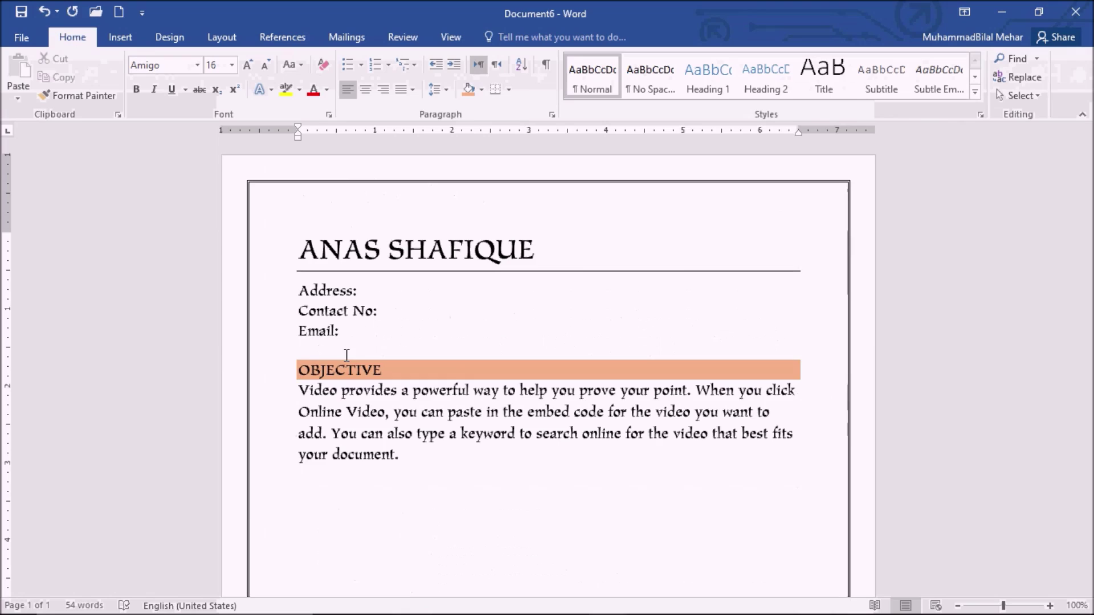
- Copy the shaded OBJECTIVE heading and paste it below the paragraph
left_click(299, 371)
key("shift+End")
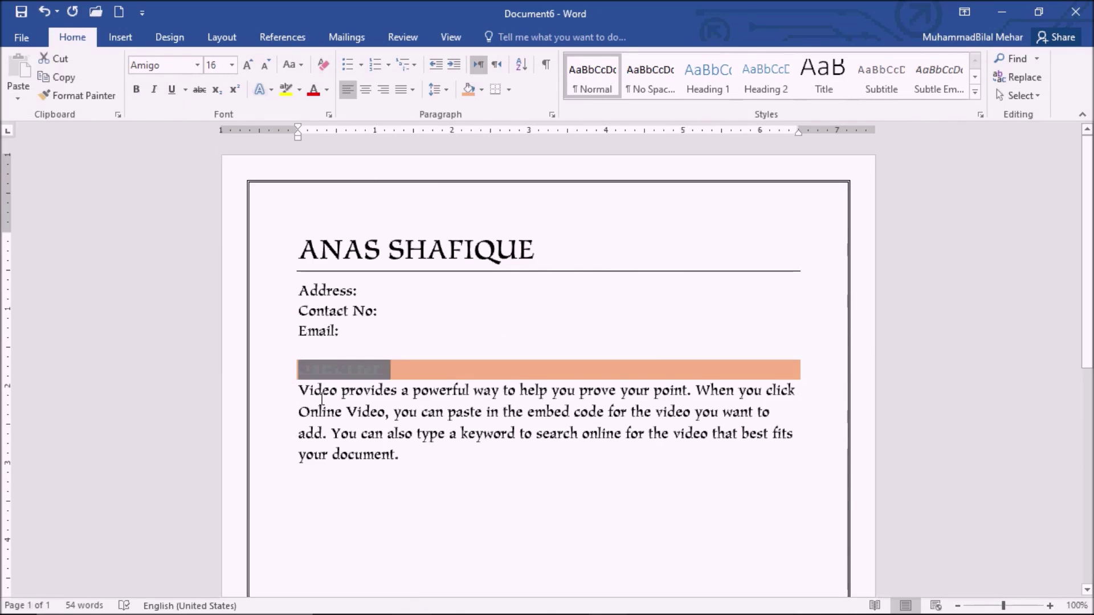
key("ctrl+c")
key("Down")
key("Down")
key("Down")
key("Down")
key("Down")
key("ctrl+v")
- Retitle the pasted heading 'Experience:' while comparing with the PDF resume
key("Up")
key("shift+Right")
key("shift+Right")
key("shift+Right")
key("shift+Right")
key("shift+Right")
key("shift+Right")
key("shift+Right")
key("shift+Right")
key("shift+Right")
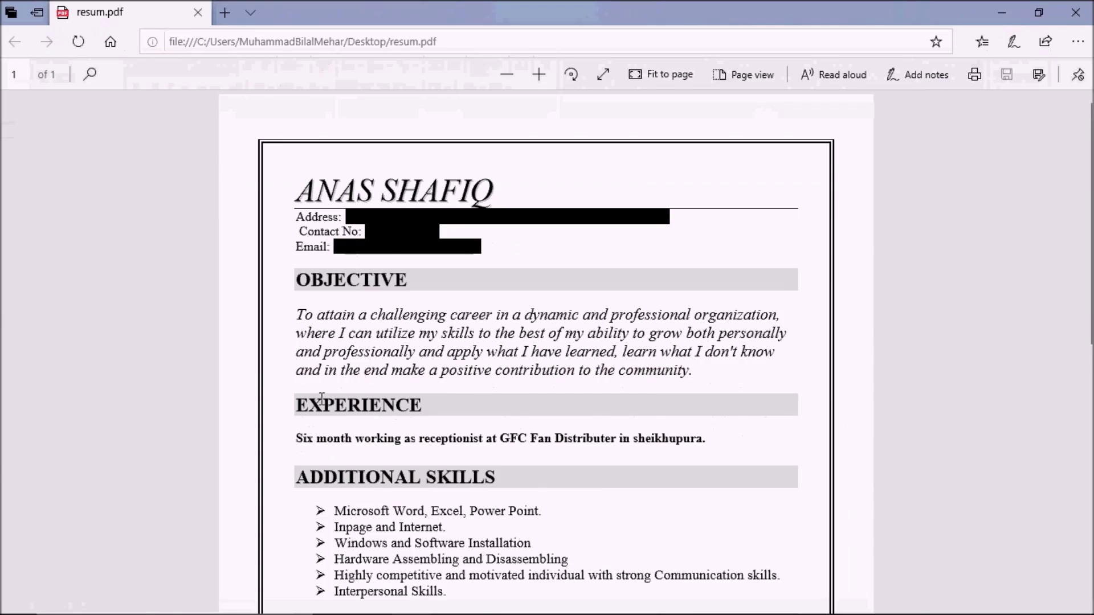
key("alt+Tab")
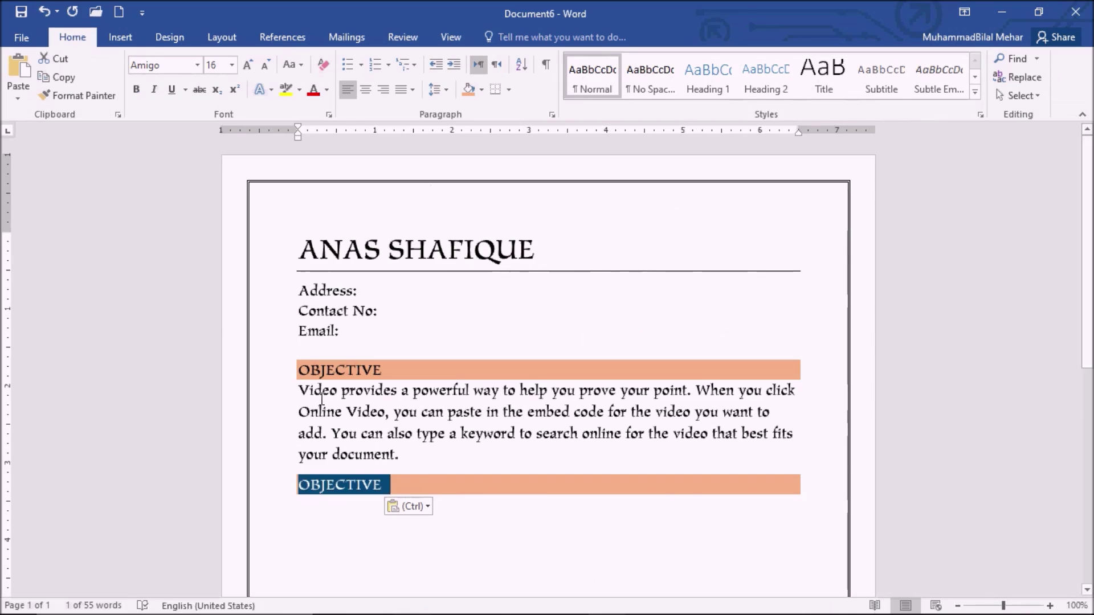
type("Experience:")
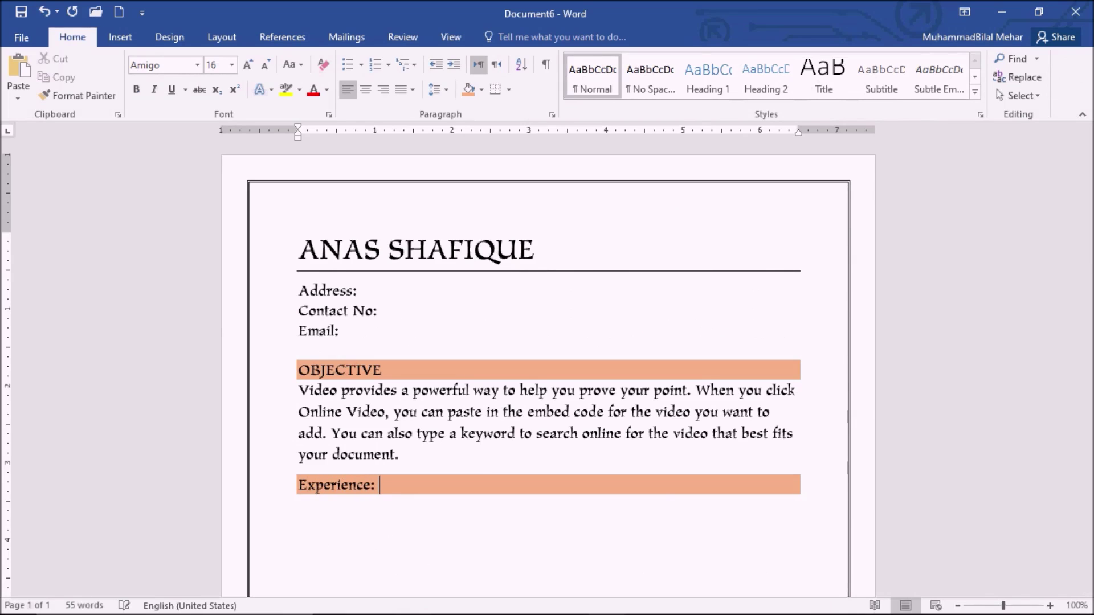
key("alt+Tab")
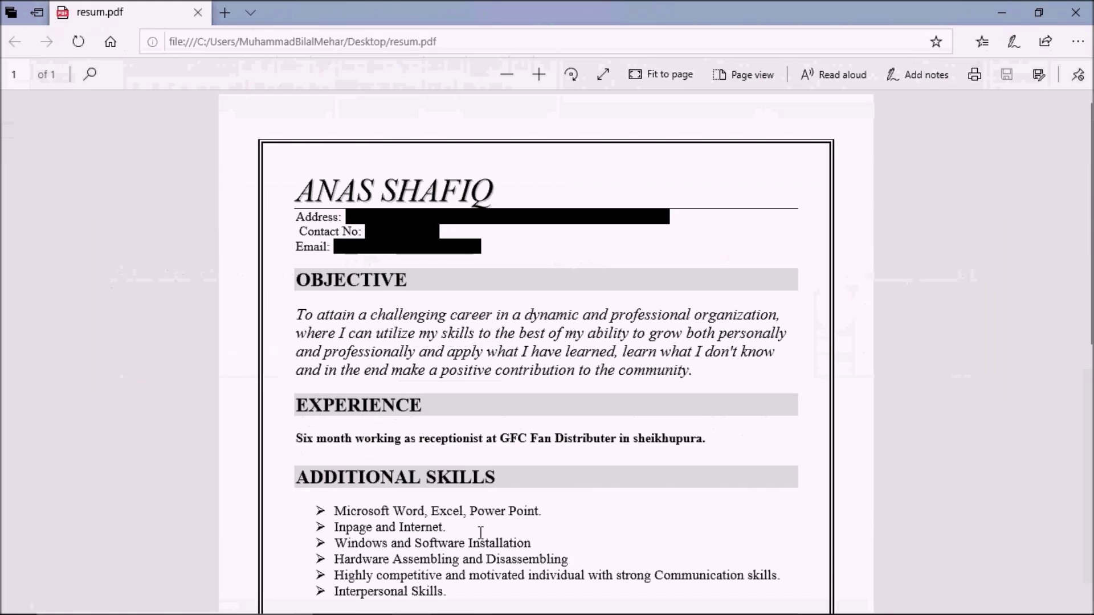
scroll(420, 456, "down", 2)
key("alt+Tab")
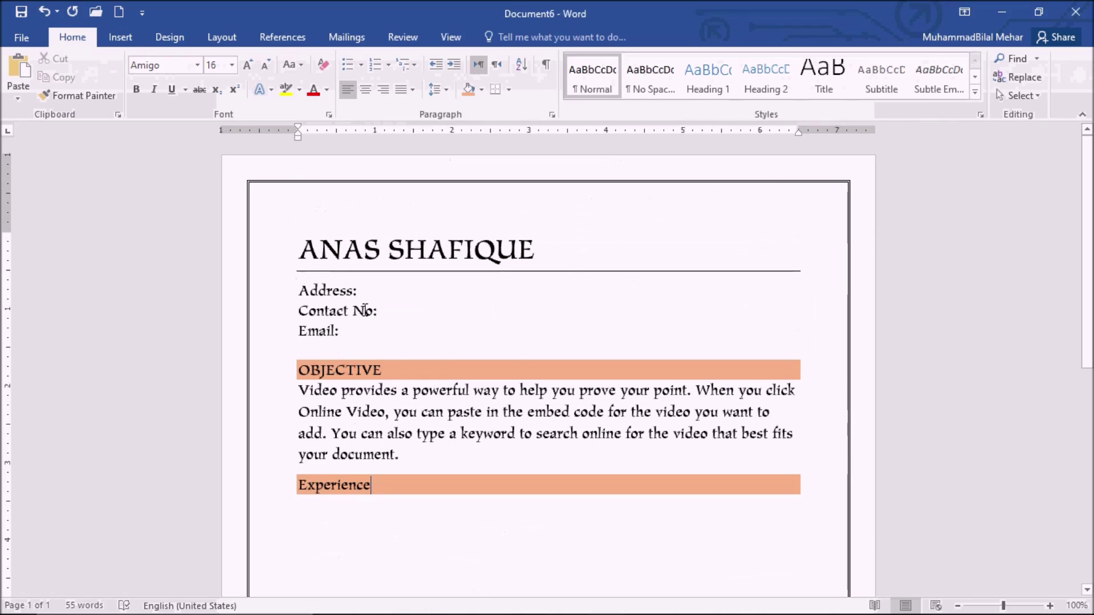
- Paste the second objective line under Experience with a blank line above it
left_click(306, 413)
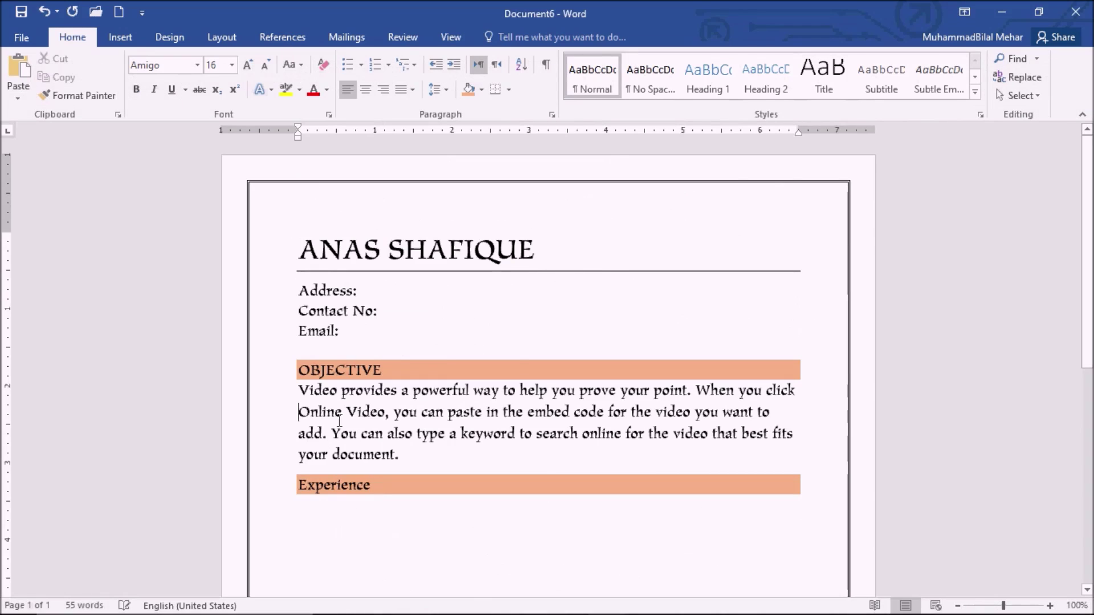
key("shift+End")
key("ctrl+c")
key("Down")
key("Down")
key("Down")
key("End")
key("Return")
key("ctrl+v")
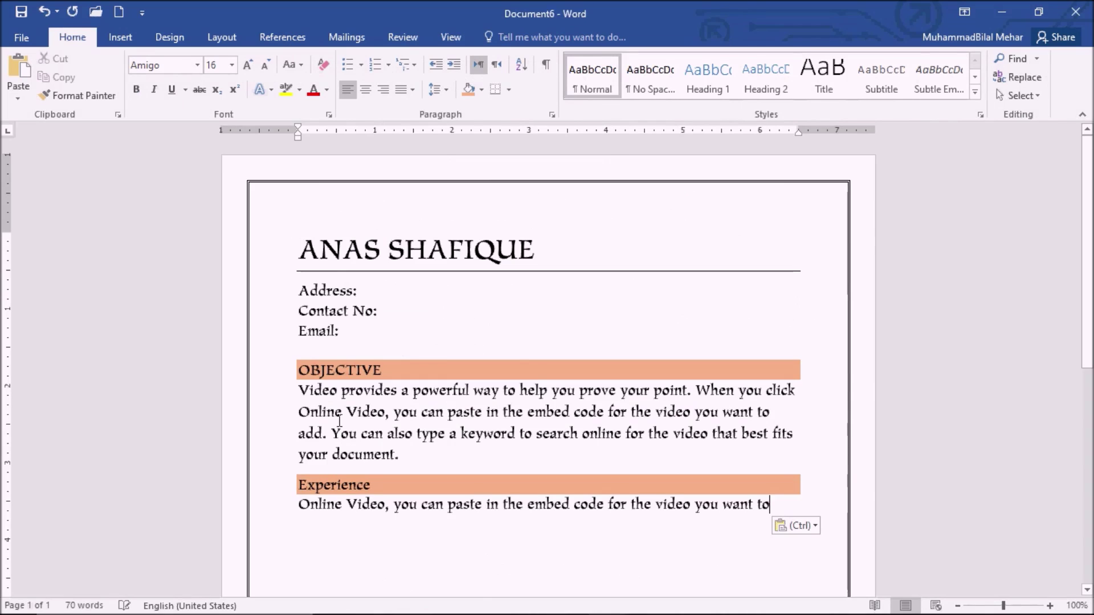
key("Home")
key("Return")
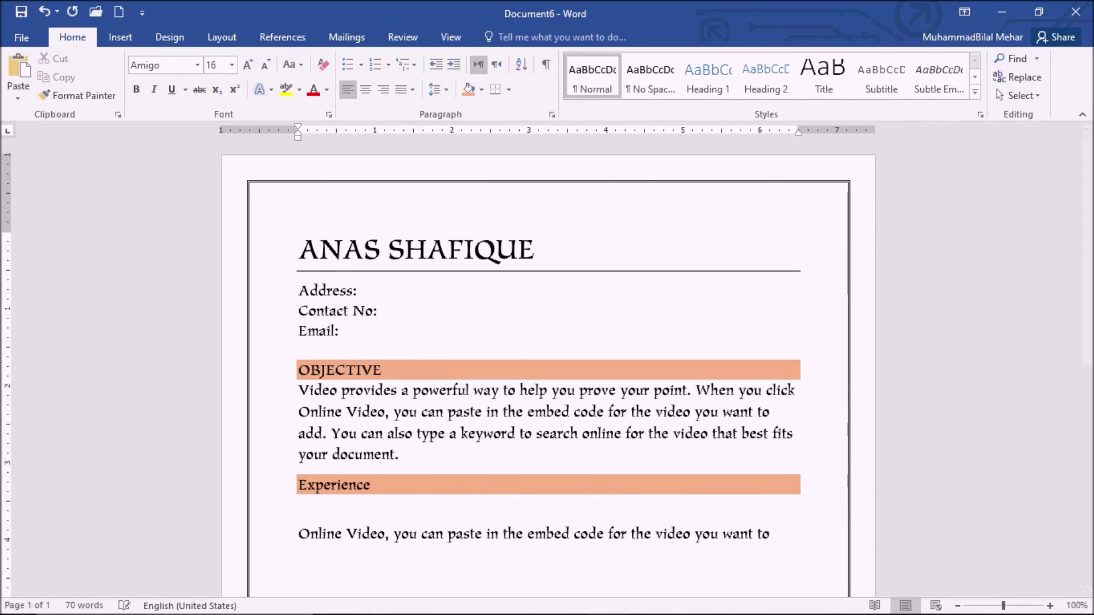
key("alt+Tab")
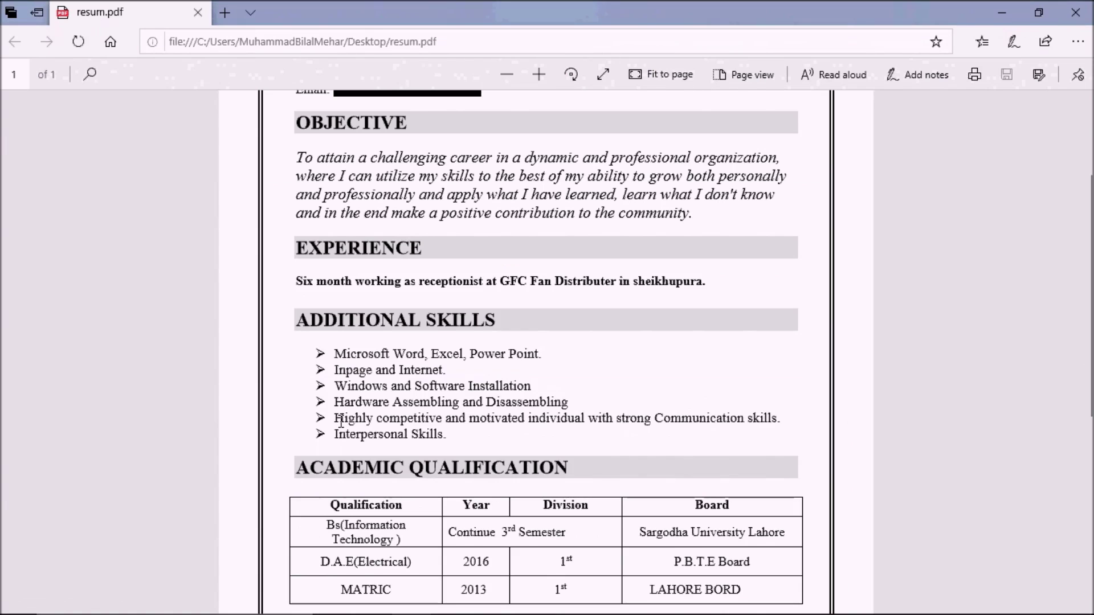
- Paste a copy of the Experience heading bar on the empty line below the experience text
key("alt+Tab")
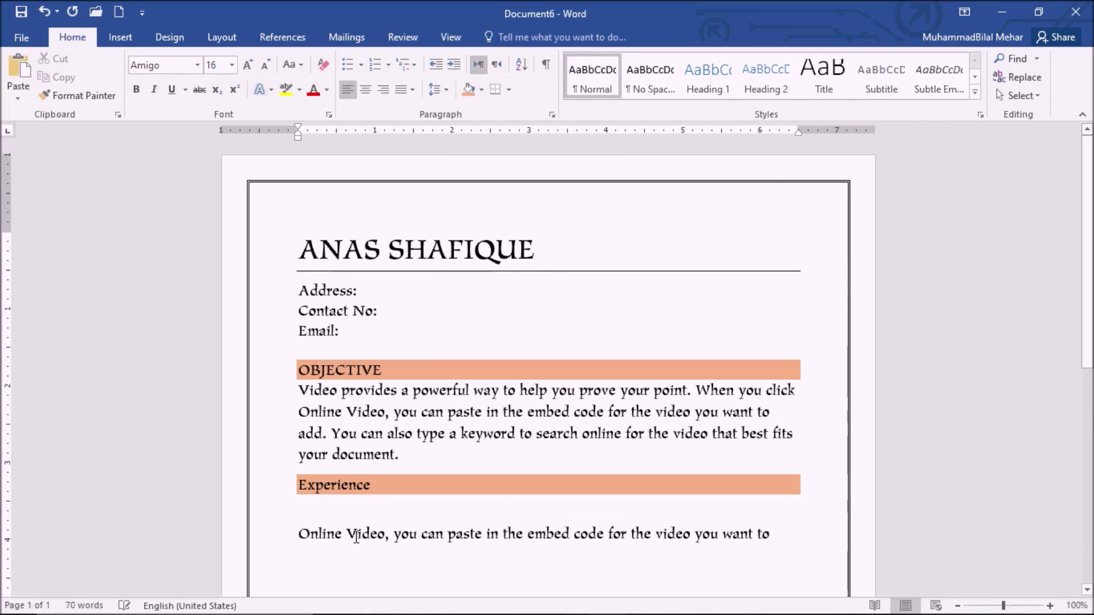
key("ctrl+v")
key("ctrl+z")
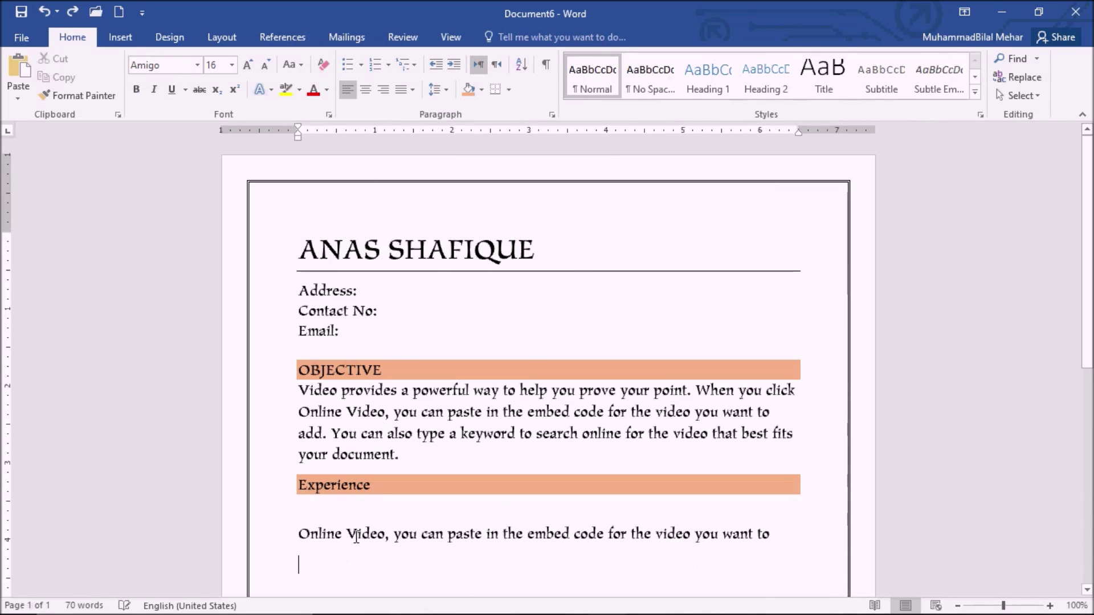
key("ctrl+z")
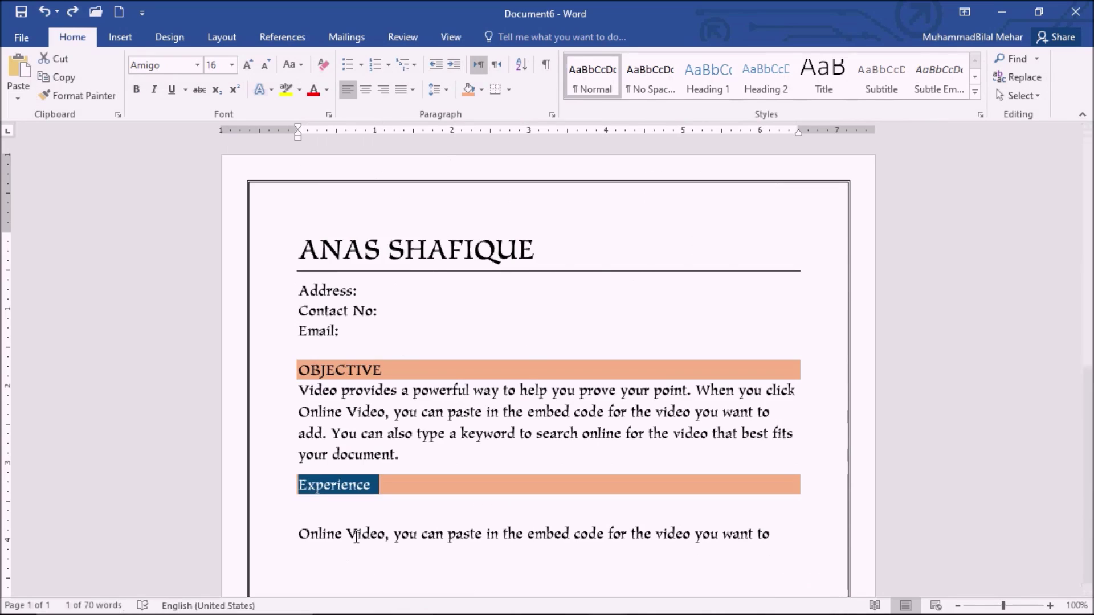
left_click(356, 536)
key("Down")
key("ctrl+v")
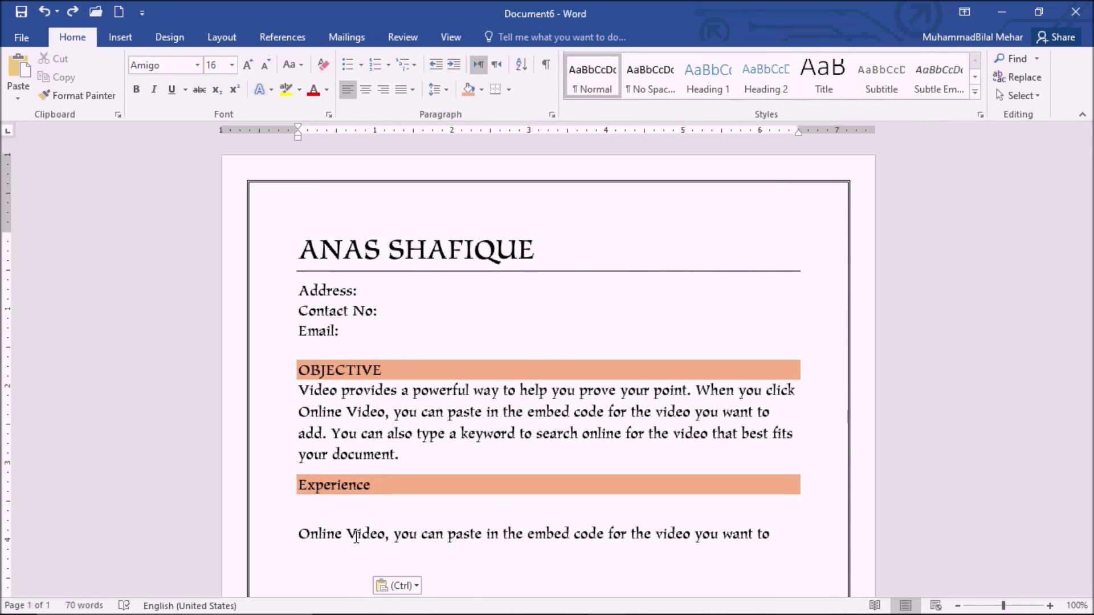
- Retitle the pasted heading ADDITIONAL SKILLS and place the caret on the line beneath it
key("shift+Right")
key("shift+Right")
key("shift+Right")
key("shift+Right")
key("shift+Right")
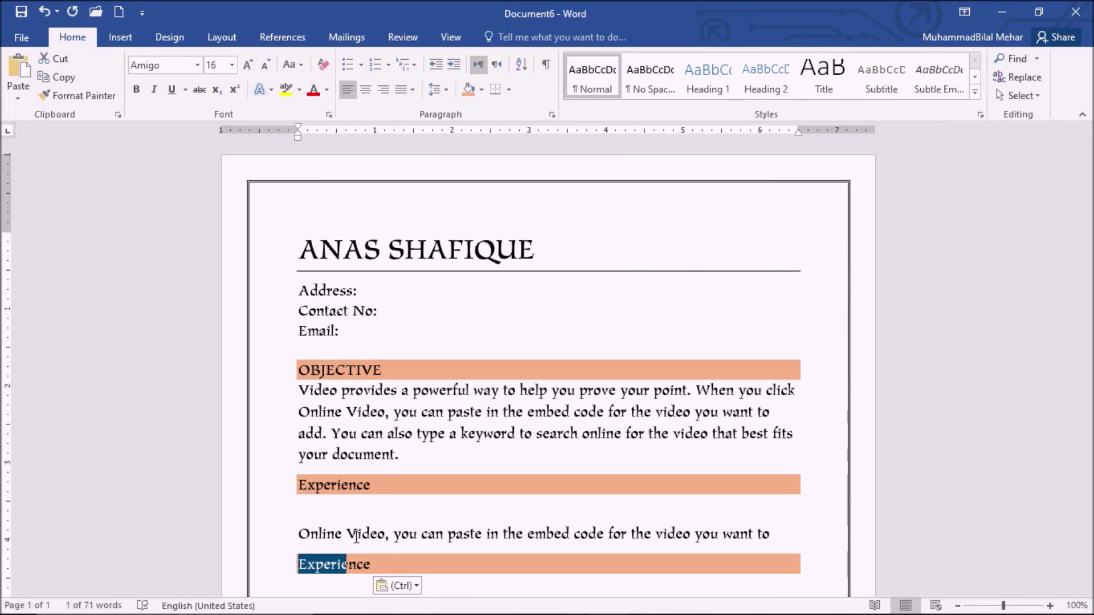
key("shift+Right")
key("shift+Right")
key("shift+Right")
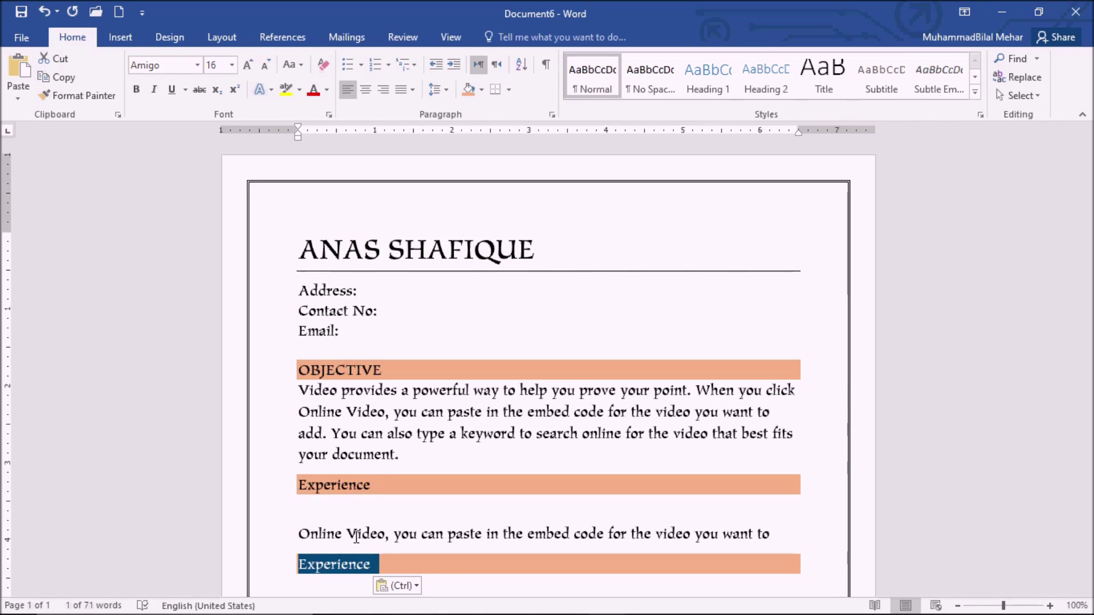
type("ADDITIONAL SKILLS")
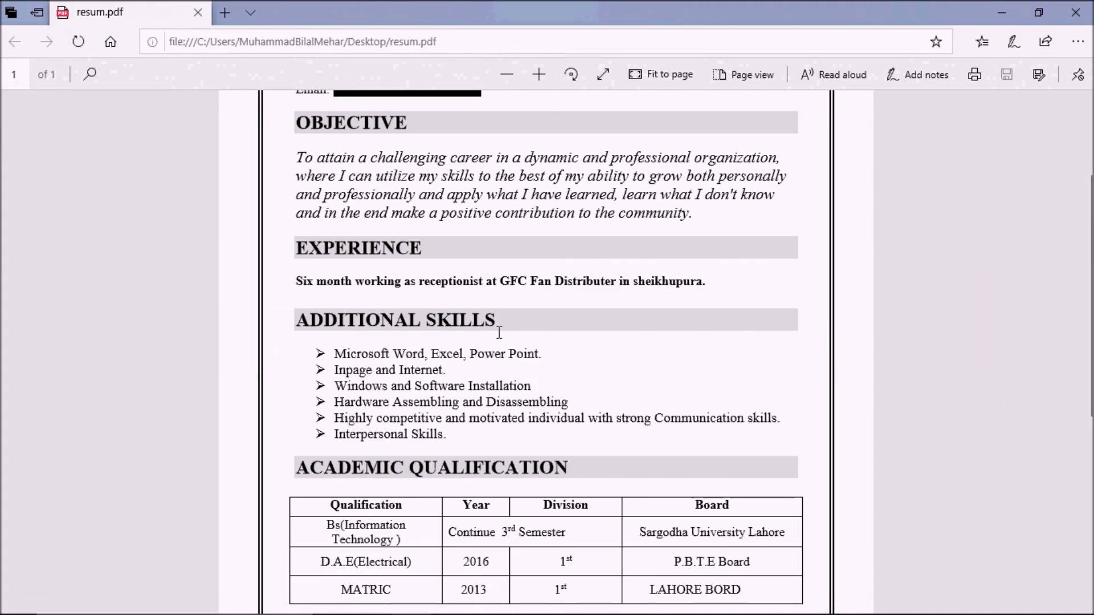
scroll(450, 487, "down", 2)
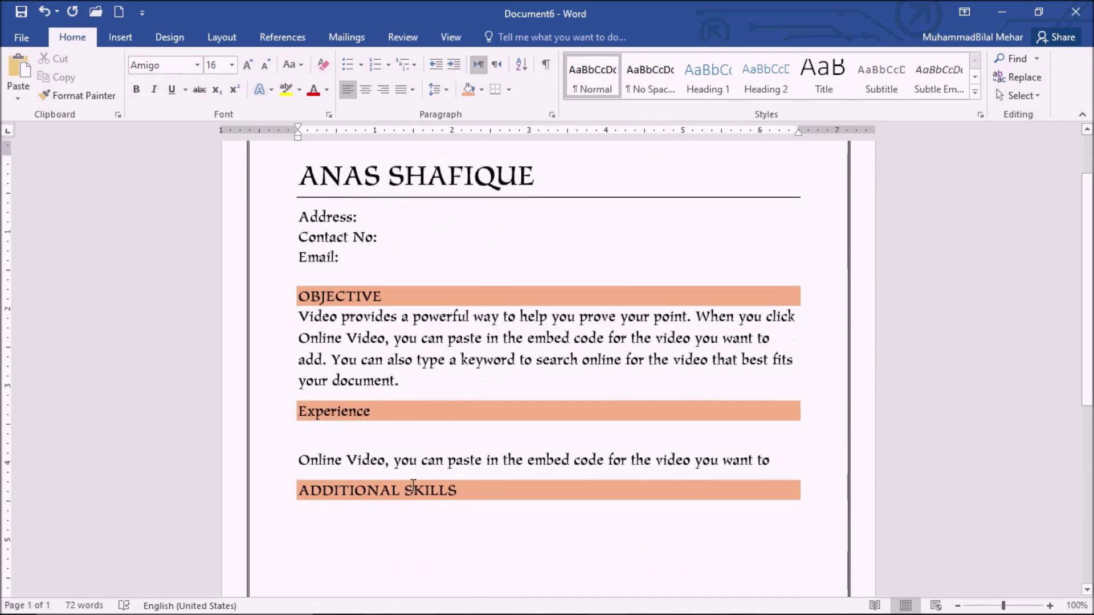
scroll(413, 484, "down", 3)
double_click(316, 405)
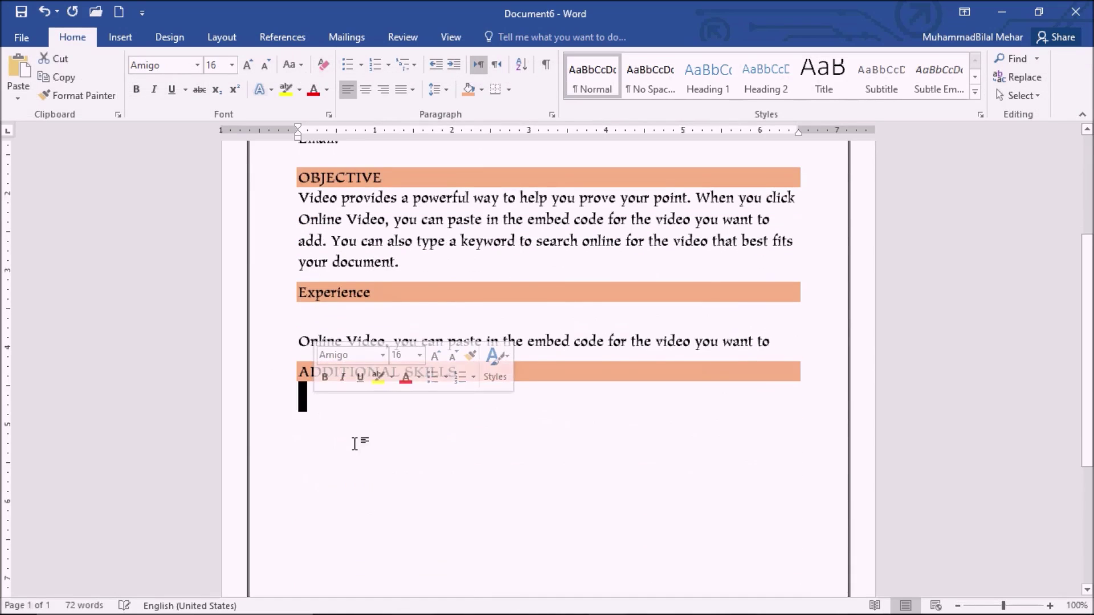
left_click(314, 416)
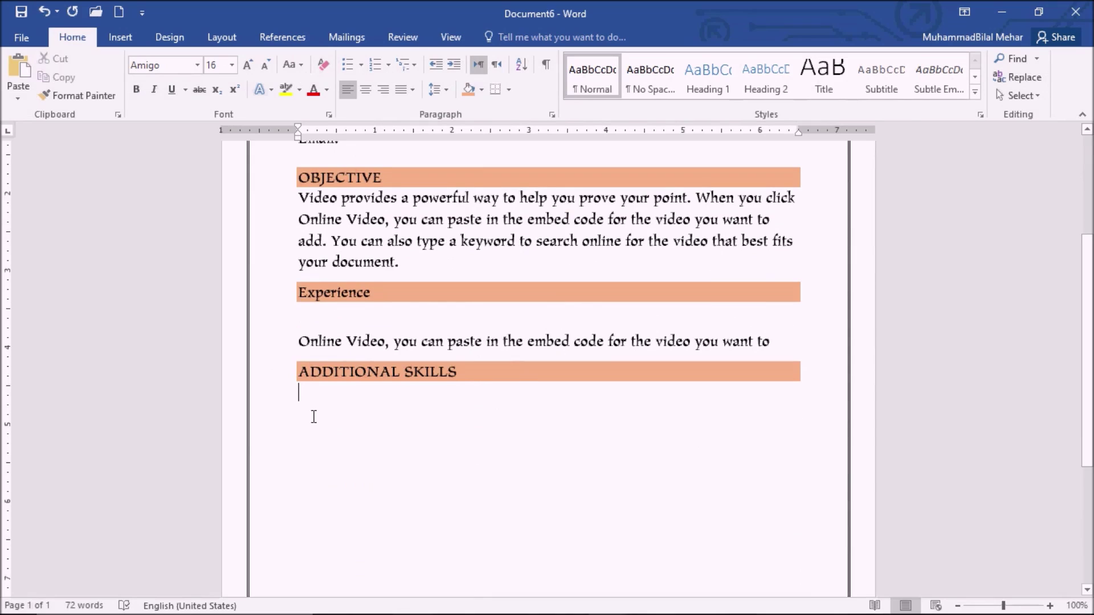
- Type four placeholder 'computer' skill lines under ADDITIONAL SKILLS
type("COMPUTER")
key("BackSpace")
key("BackSpace")
key("BackSpace")
key("BackSpace")
key("BackSpace")
key("BackSpace")
key("BackSpace")
type("computer")
key("Return")
type("computer computer")
key("Return")
type("computer computer")
key("Return")
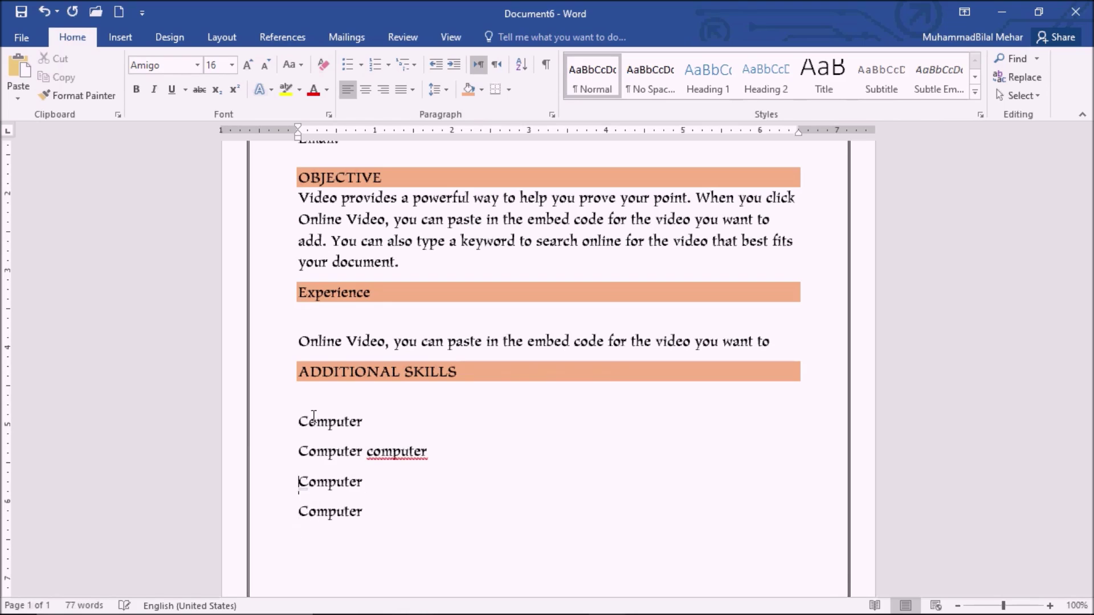
- Give the four skill lines arrow bullets and compare them with the PDF resume
key("shift+Down")
key("shift+Down")
key("shift+Down")
key("shift+Down")
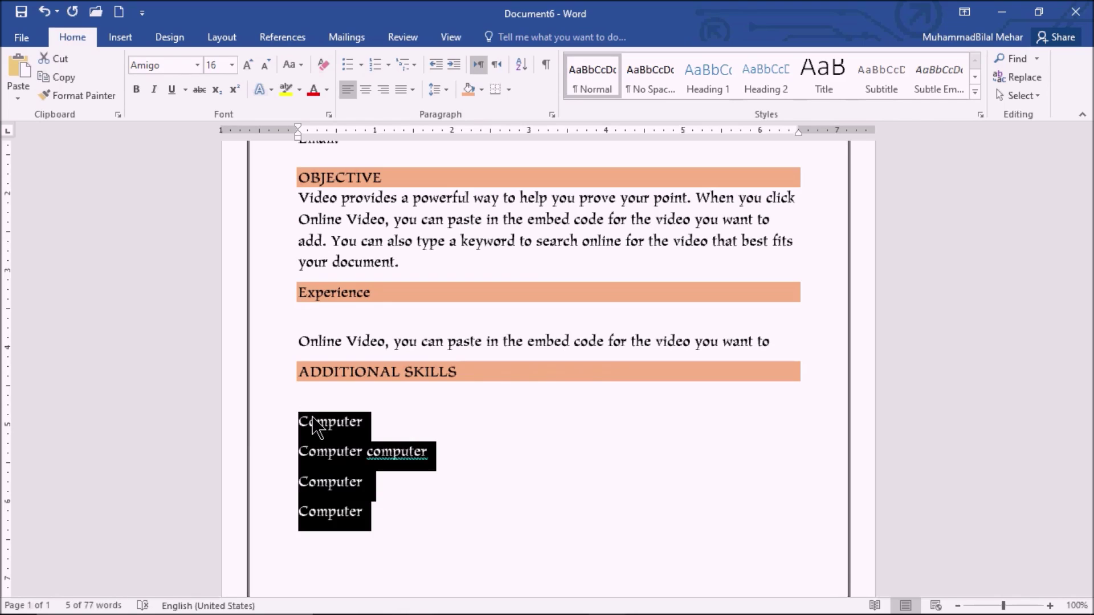
left_click(361, 65)
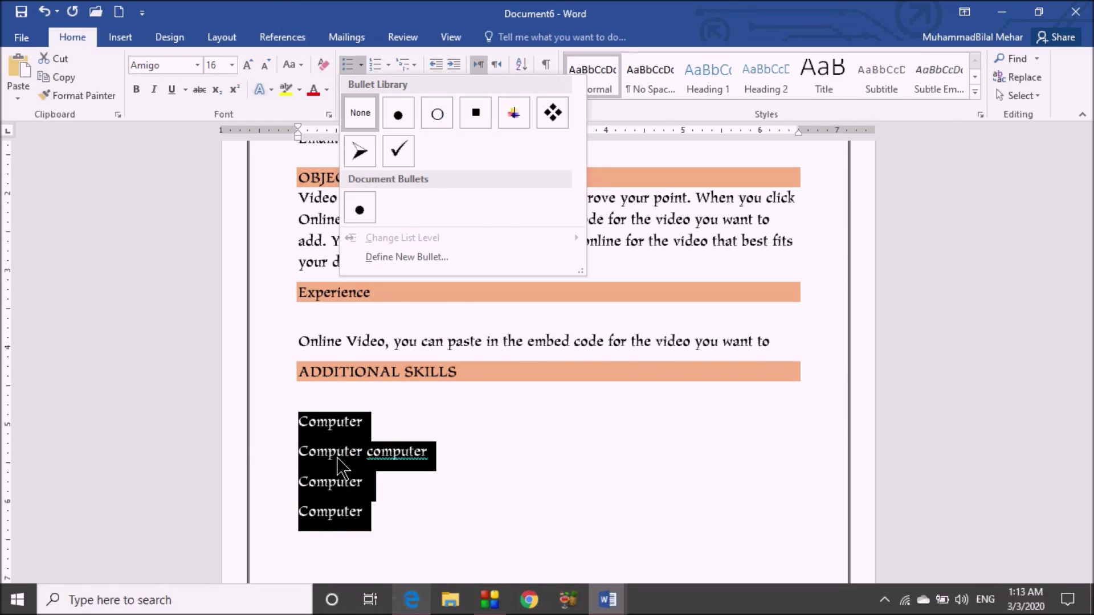
left_click(357, 150)
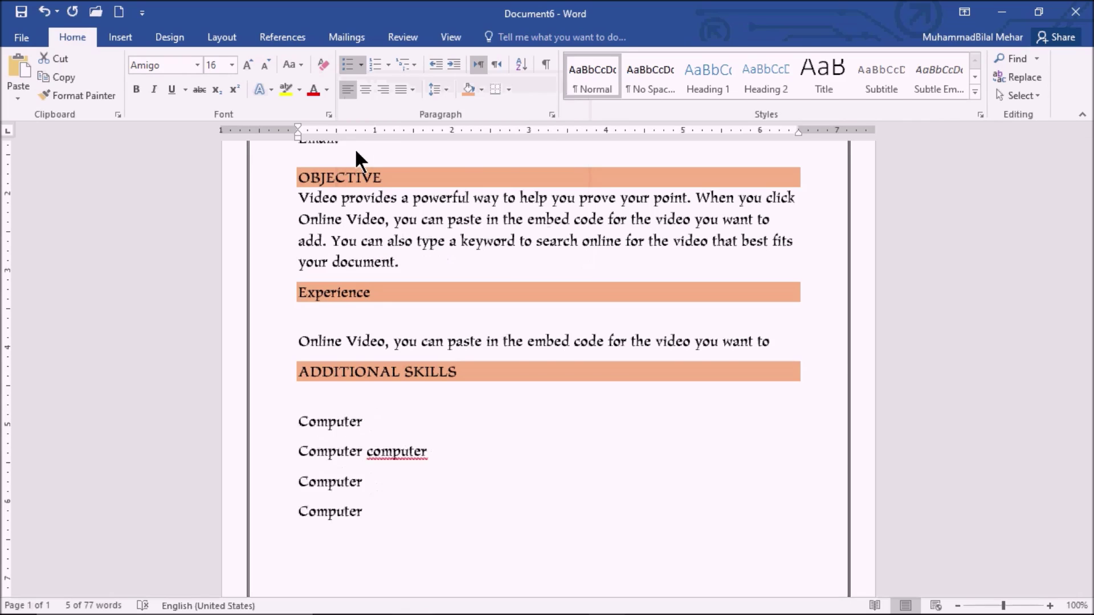
key("alt+Tab")
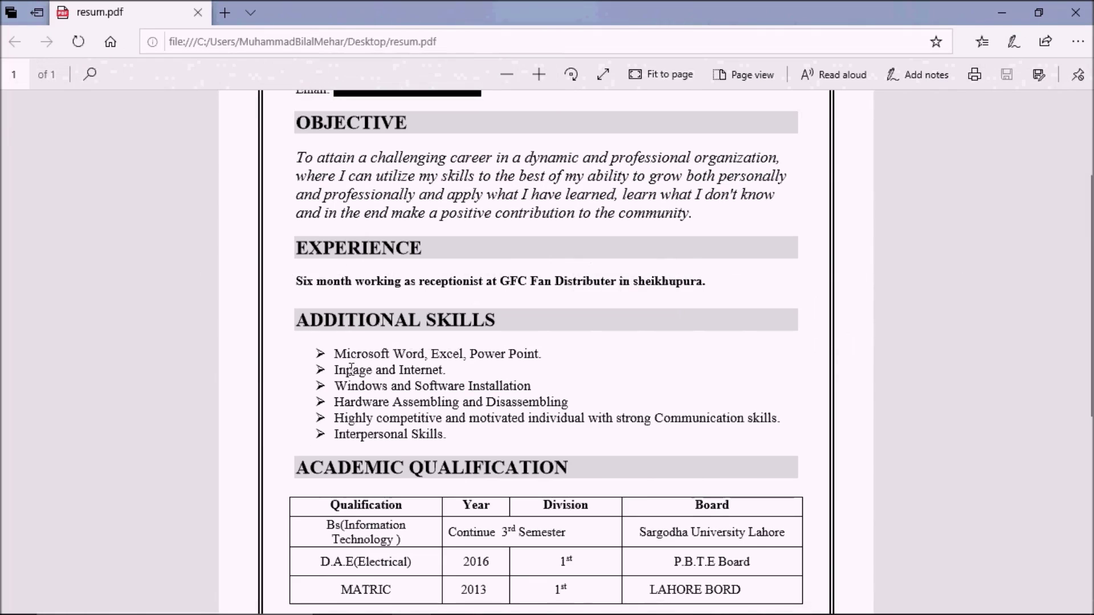
key("alt+Tab")
- Select the ADDITIONAL SKILLS heading text
scroll(342, 365, "down", 2)
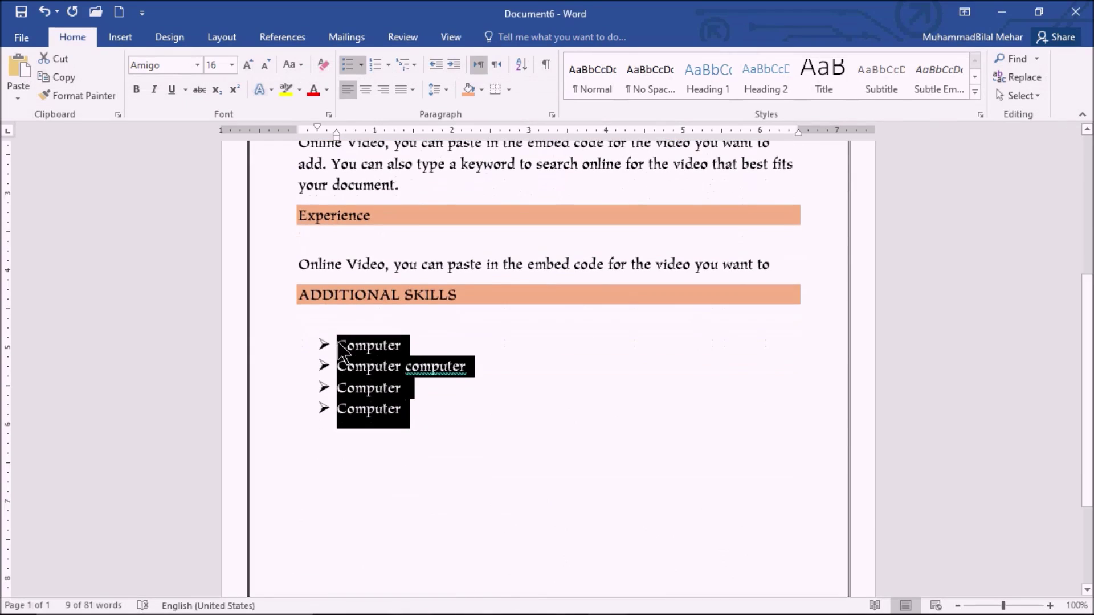
left_click(324, 310)
key("shift+End")
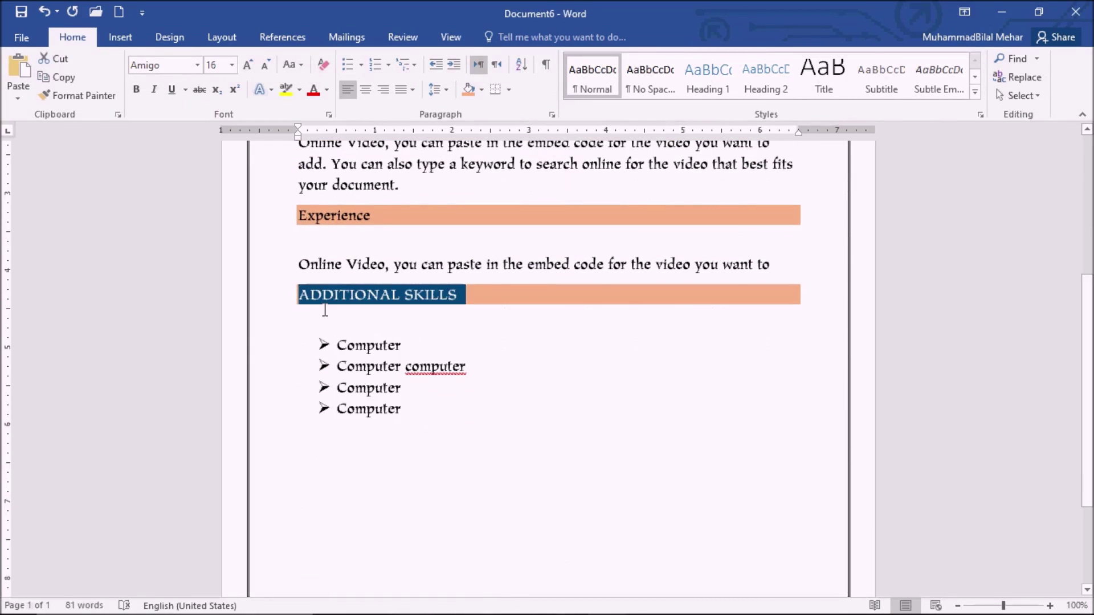
- Copy the ADDITIONAL SKILLS heading bar and paste it as a new heading below the skills list
key("ctrl+c")
key("ctrl+End")
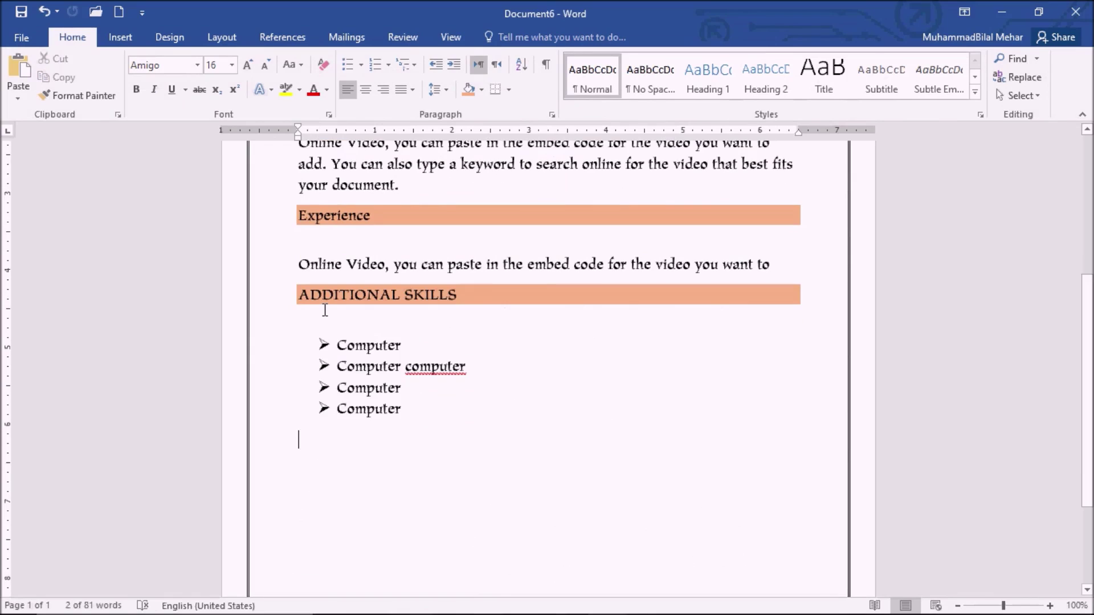
key("ctrl+v")
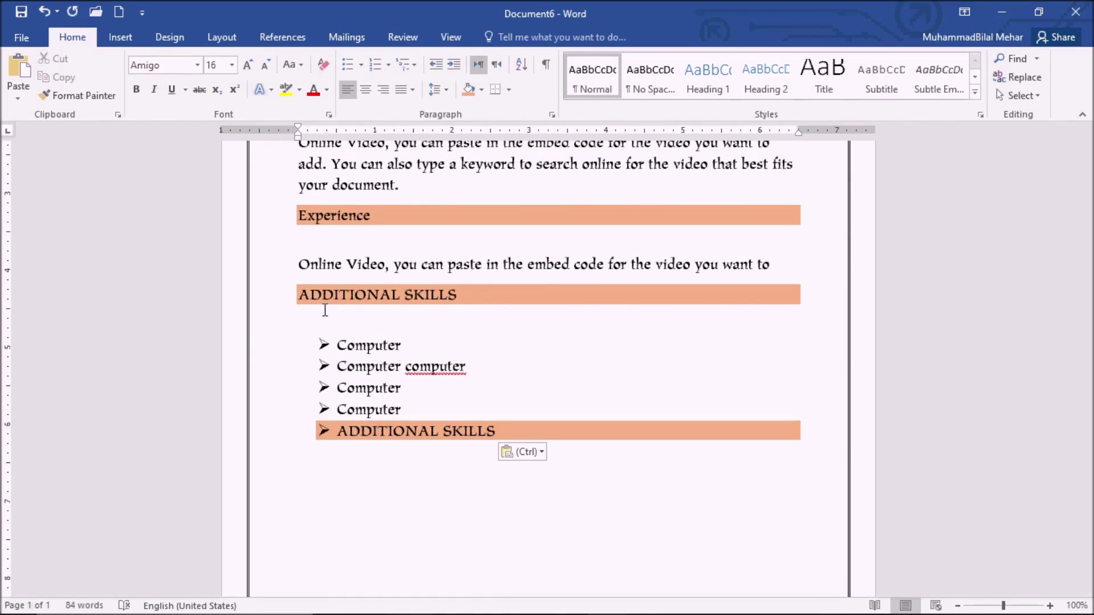
key("ctrl+z")
key("Return")
key("ctrl+v")
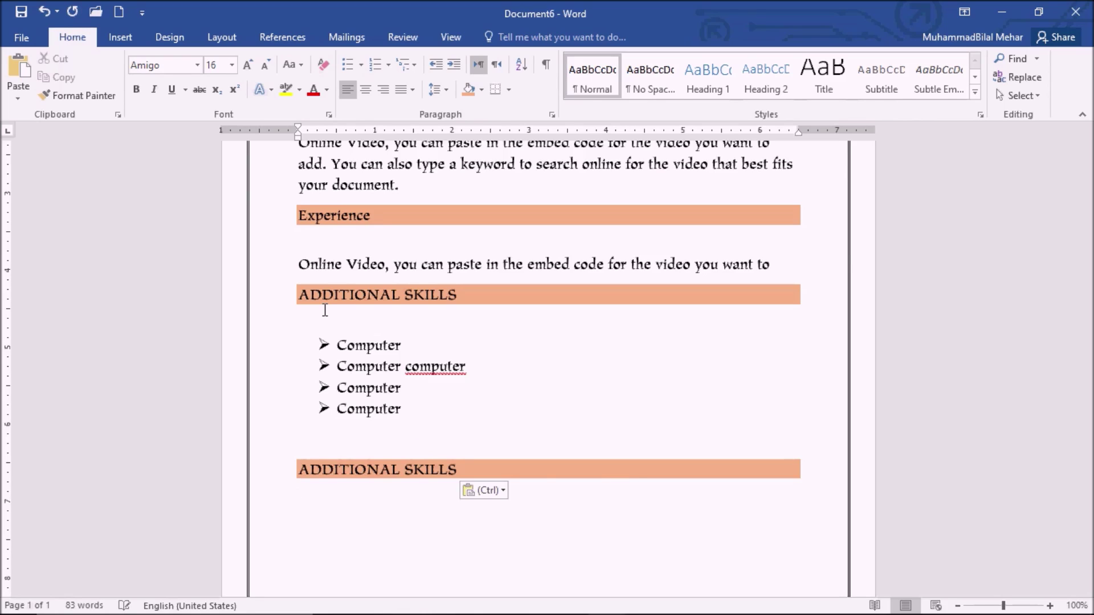
key("BackSpace")
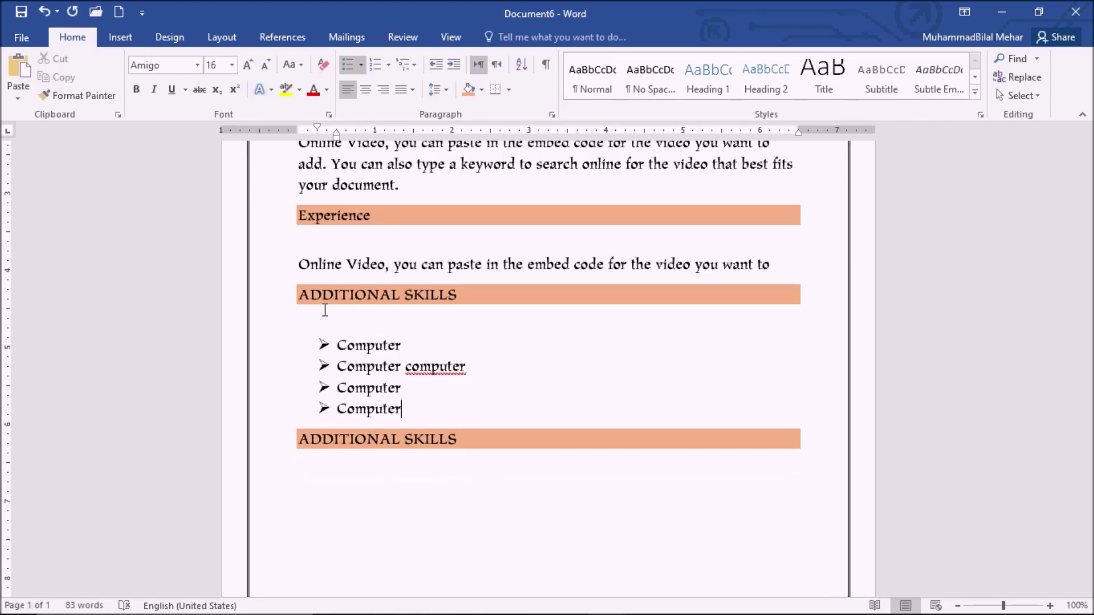
key("Down")
- Retitle the new heading bar ACADEMIC QUALIFICATION and add an empty line beneath it
key("Home")
key("shift+End")
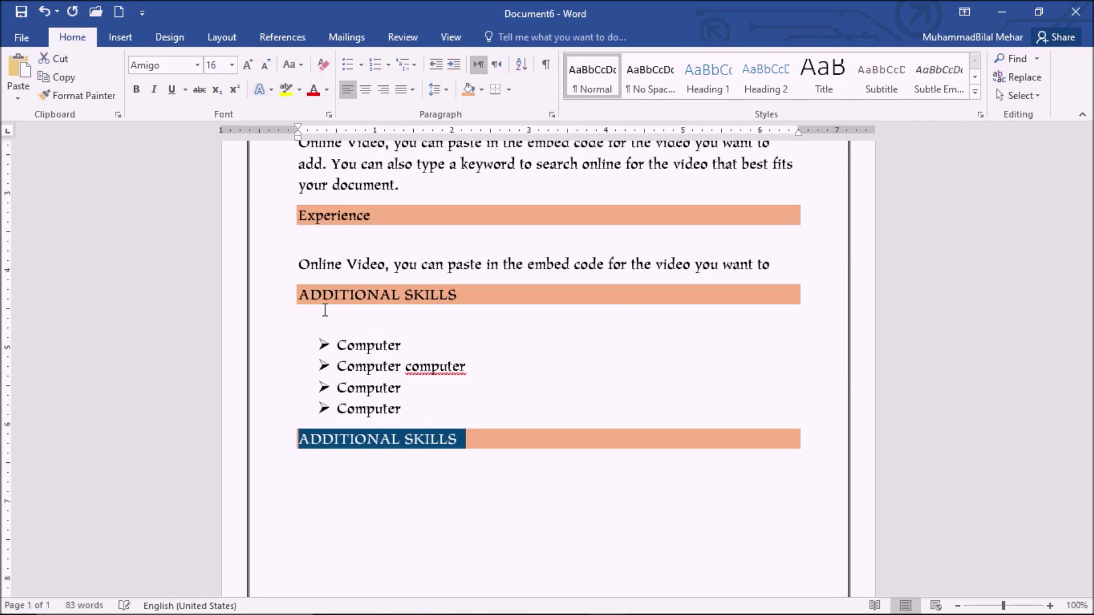
type("A")
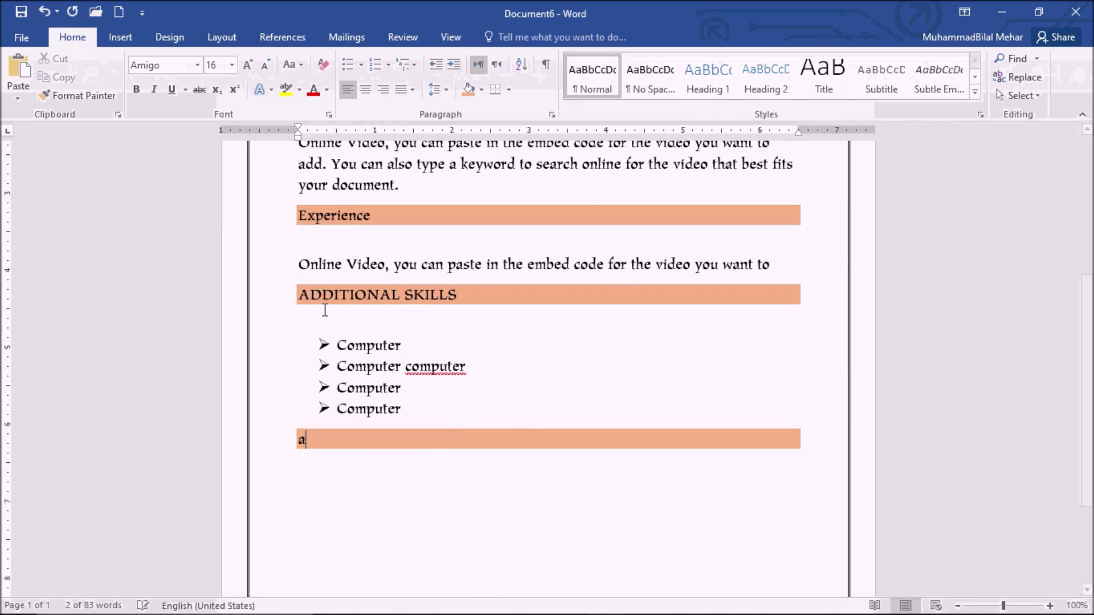
key("BackSpace")
type("AC")
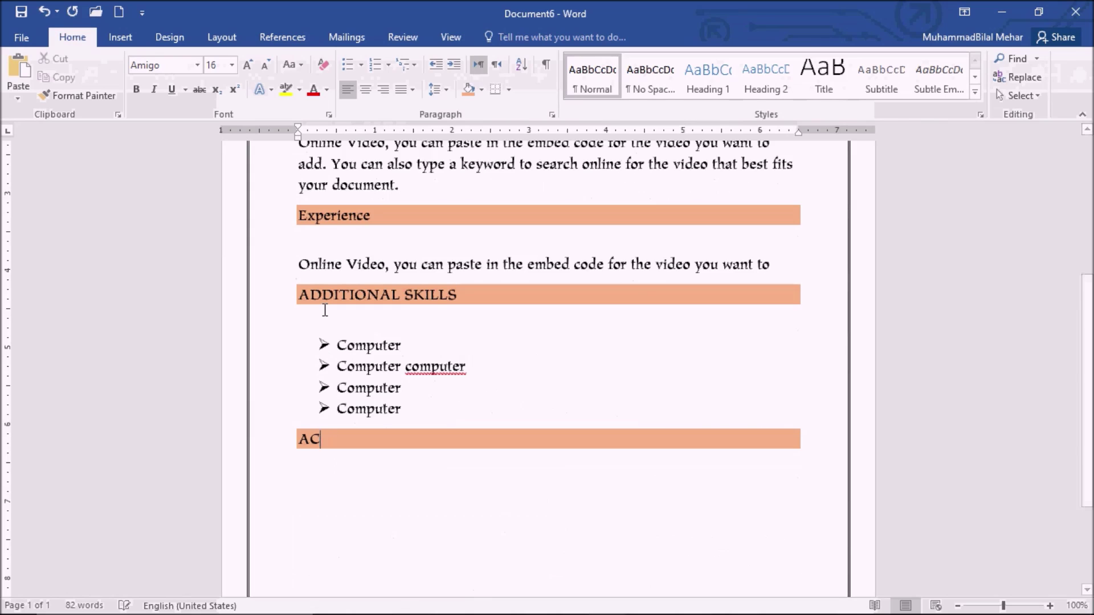
type("HADEMIC ")
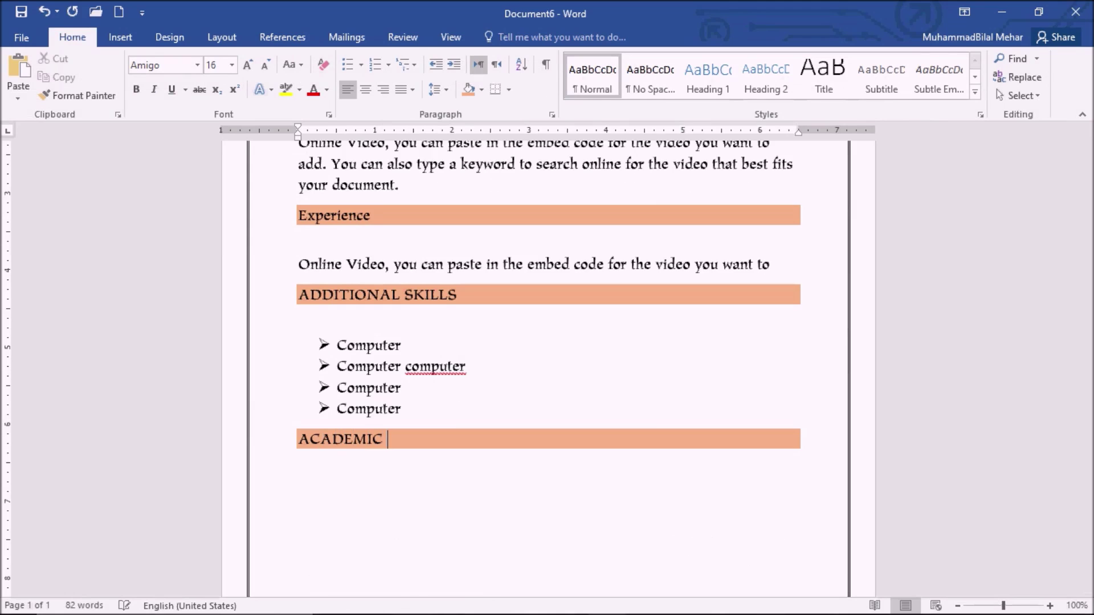
type("QUALIFICATION")
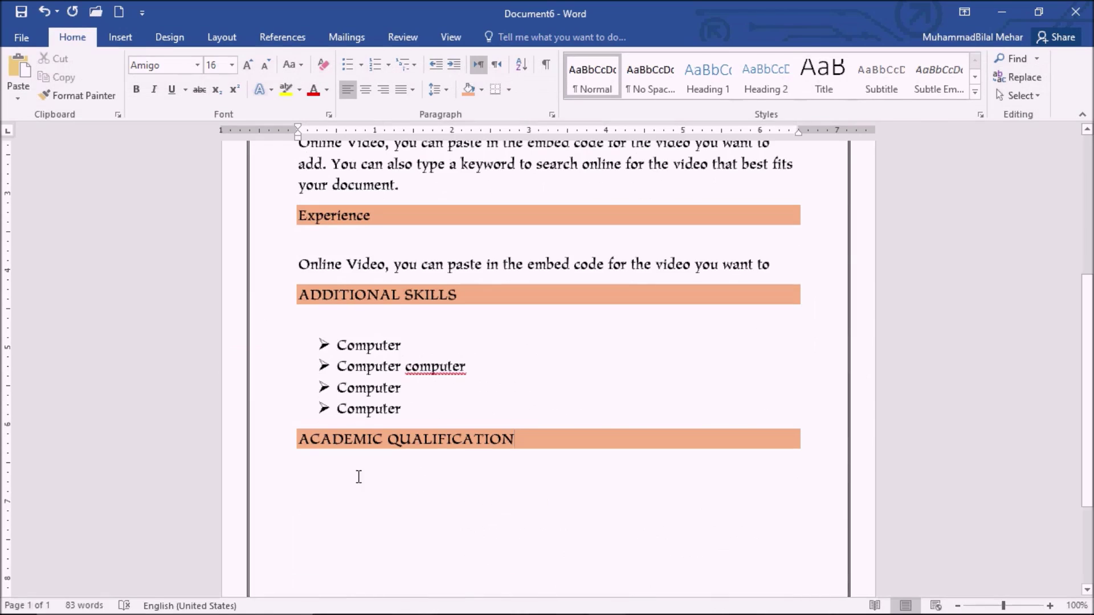
key("Return")
key("ctrl+z")
key("Return")
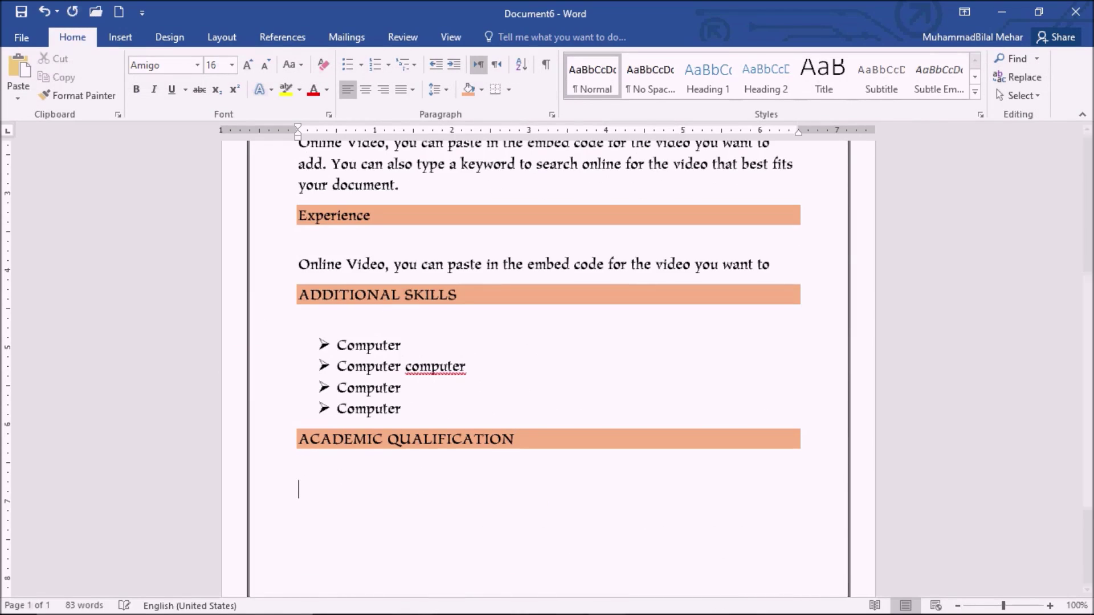
- Insert an empty 4-column, 3-row table below ACADEMIC QUALIFICATION, checking the PDF resume for reference
left_click(122, 38)
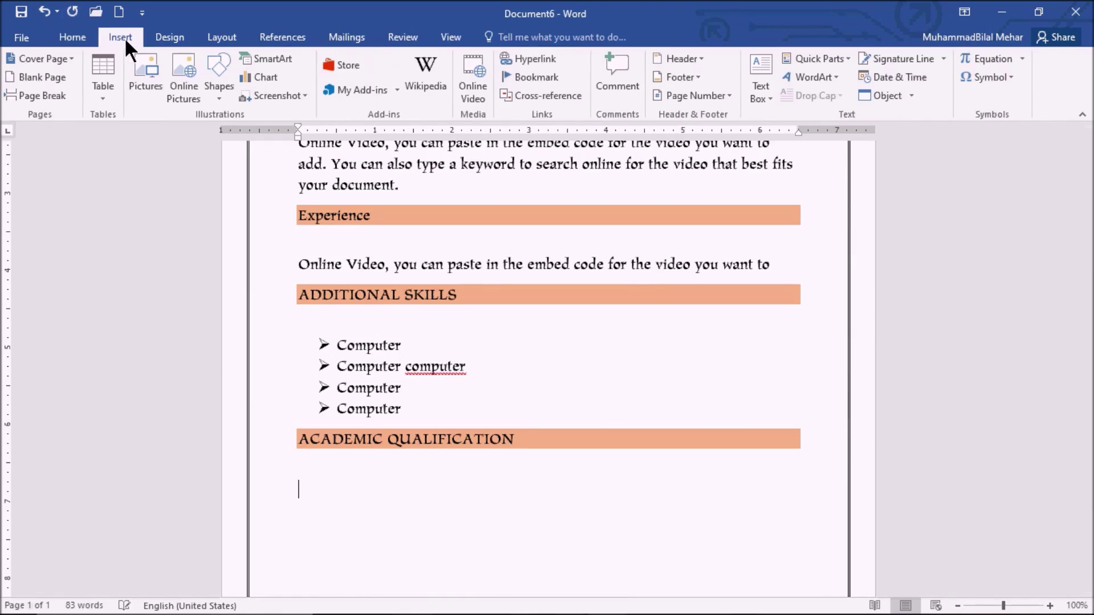
key("alt+Tab")
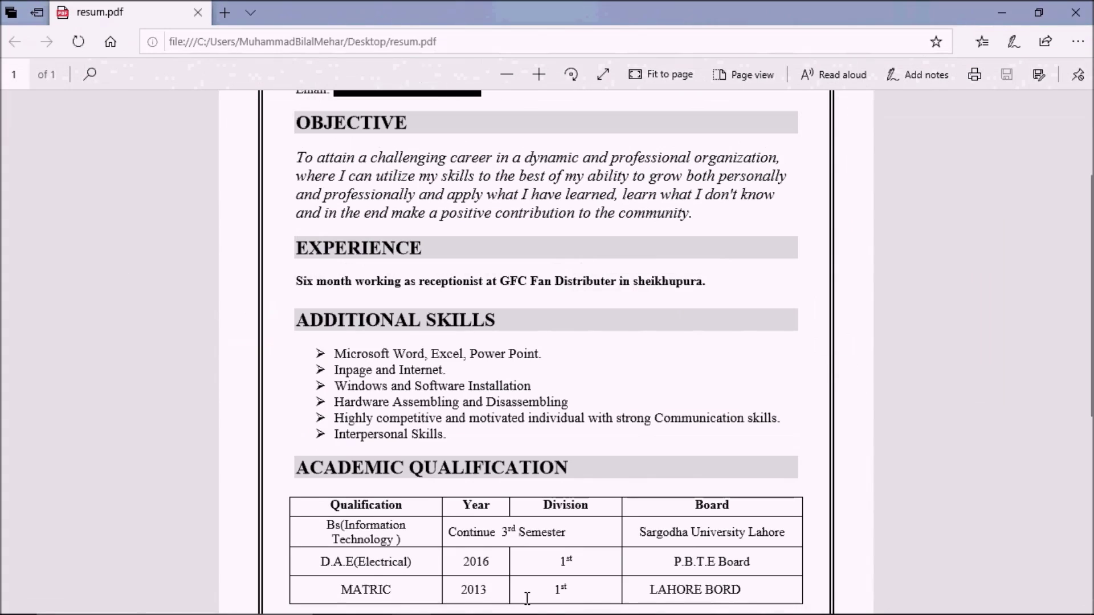
key("alt+Tab")
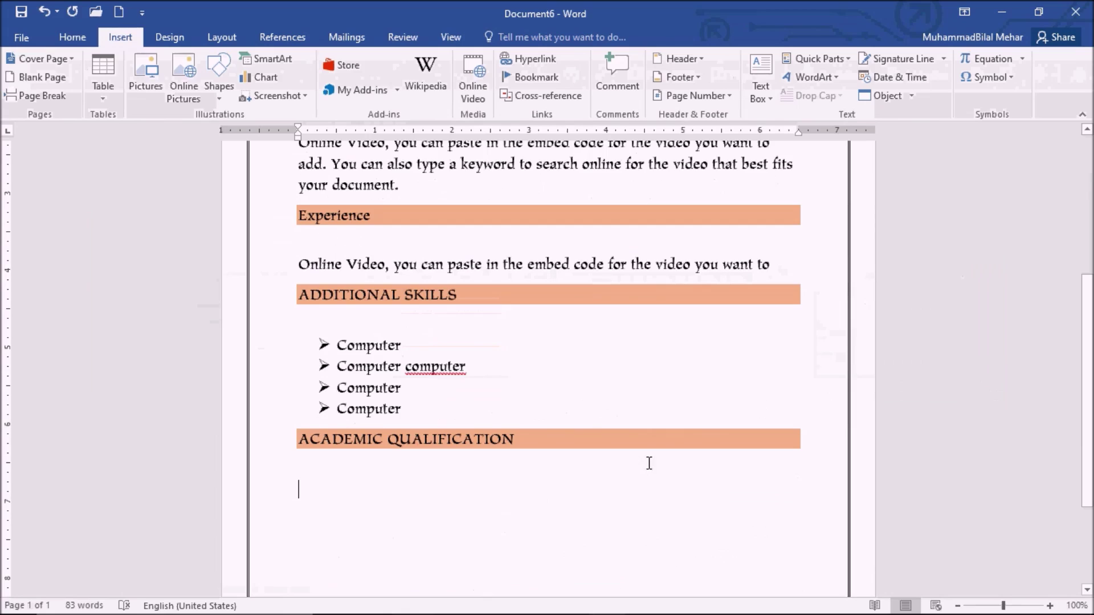
left_click(103, 87)
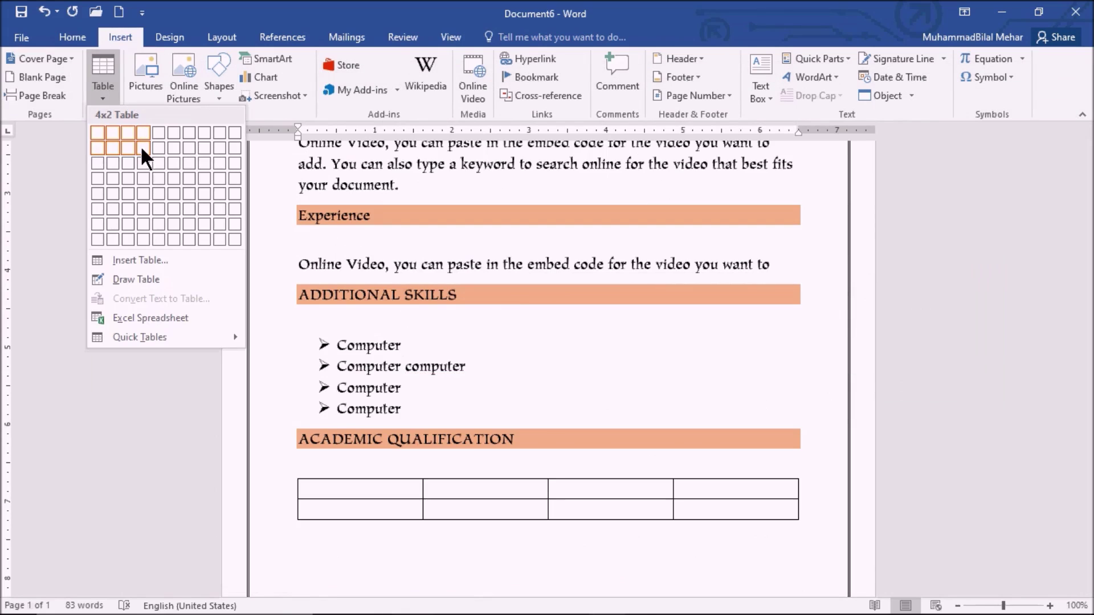
left_click(149, 162)
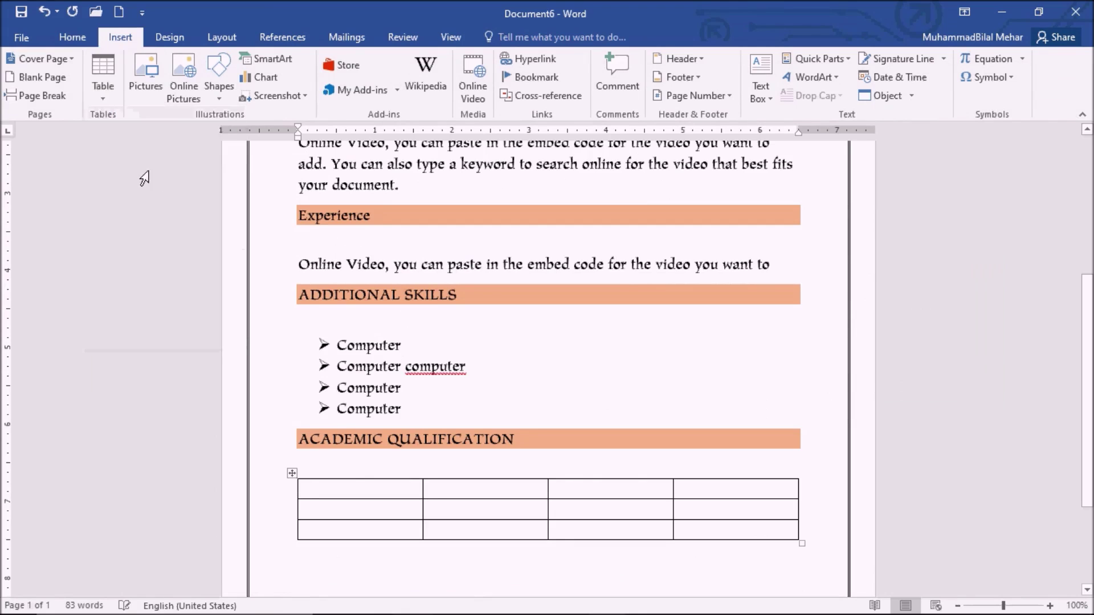
scroll(485, 359, "down", 3)
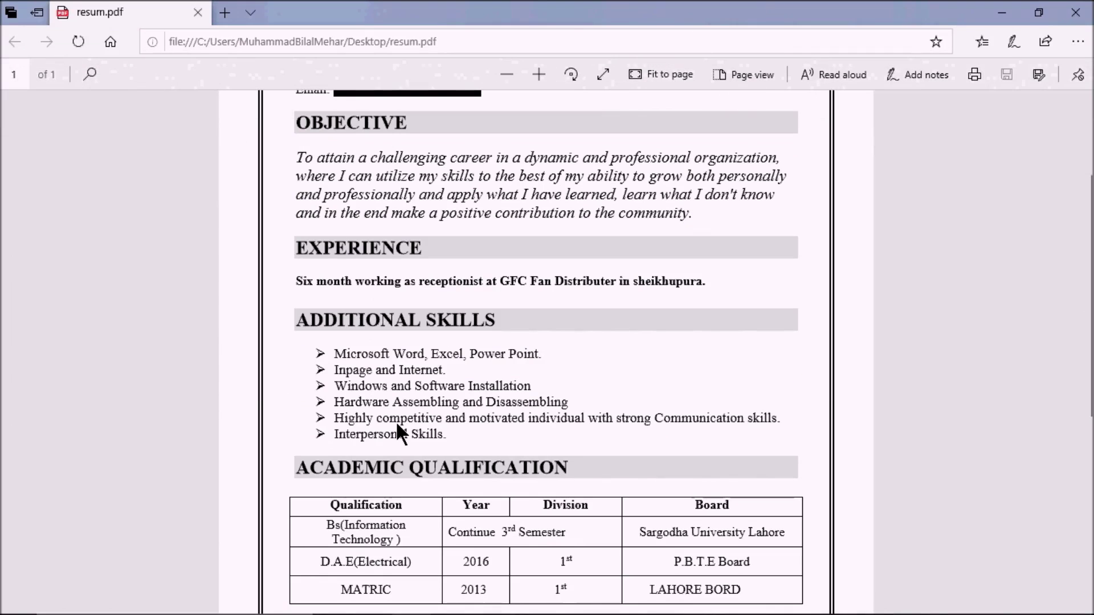
key("alt+Tab")
- Enter 'Qualification' in the table's first header cell, checking the PDF resume
type("Degr")
key("BackSpace")
key("BackSpace")
key("BackSpace")
key("BackSpace")
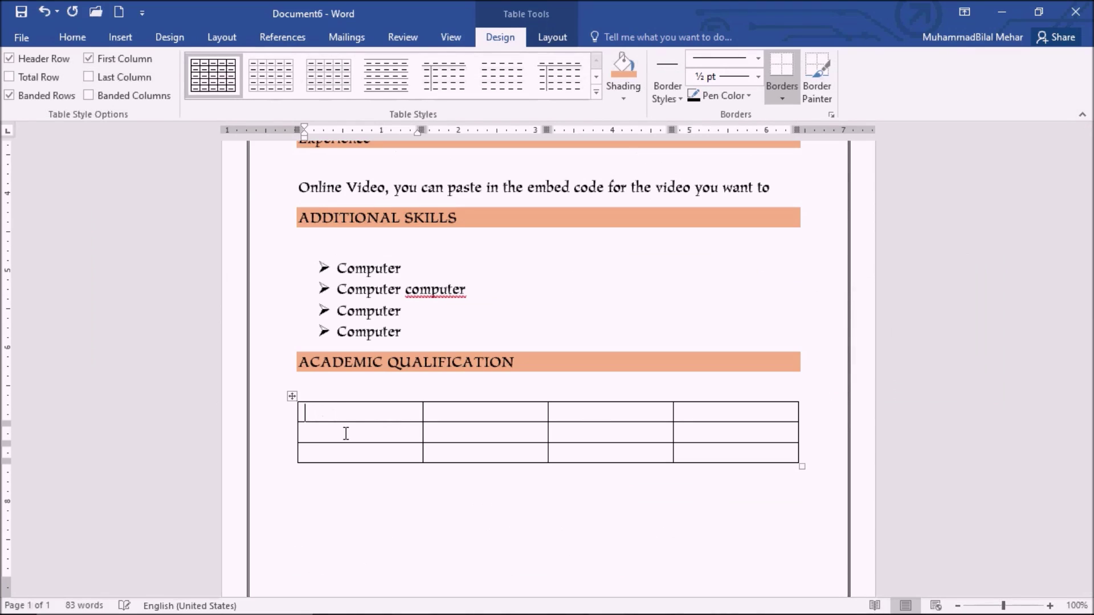
type("A")
key("BackSpace")
type("Qualification")
key("Tab")
key("alt+Tab")
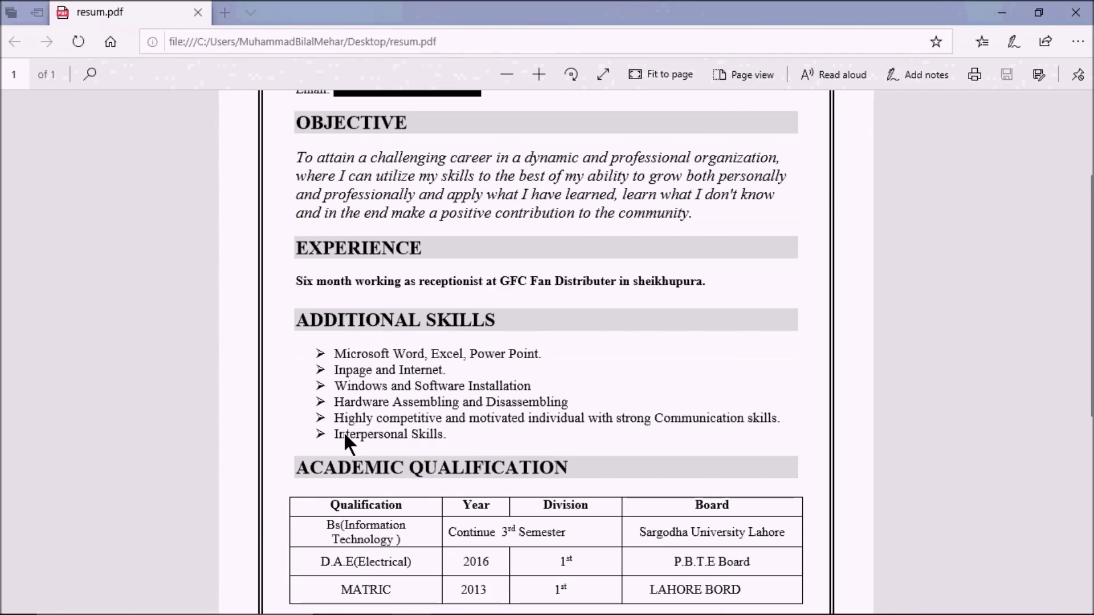
key("alt+Tab")
- Fill the remaining header cells with Year, Division and Board, then select row 2's Year and Division cells
type("Year")
key("Tab")
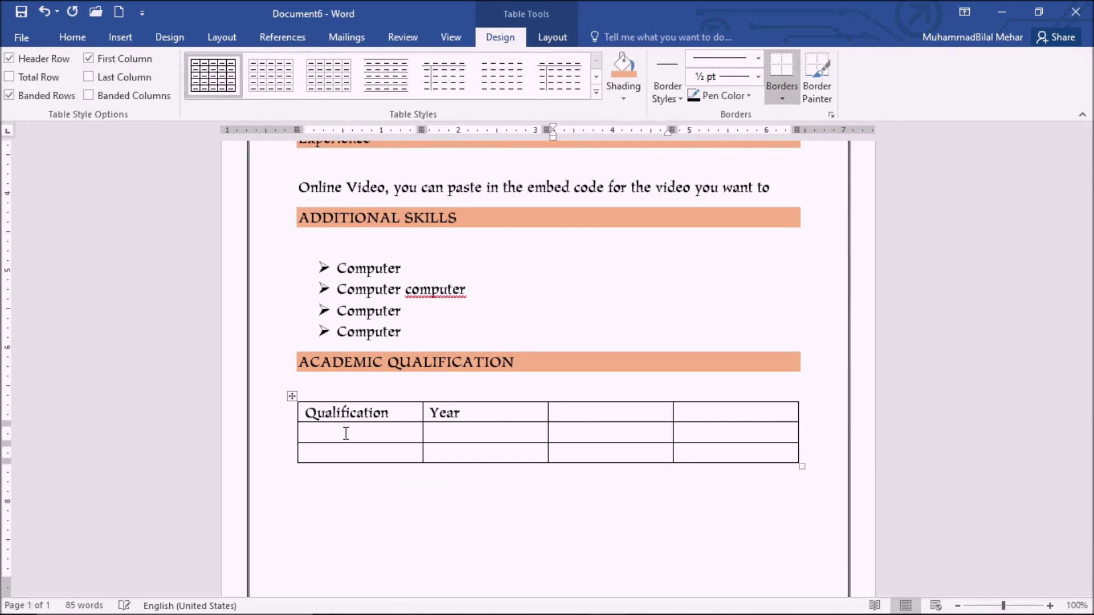
key("alt+Tab")
key("alt+Tab")
type("Division")
key("Tab")
key("alt+Tab")
key("alt+Tab")
type("Board")
left_click(344, 433)
key("alt+Tab")
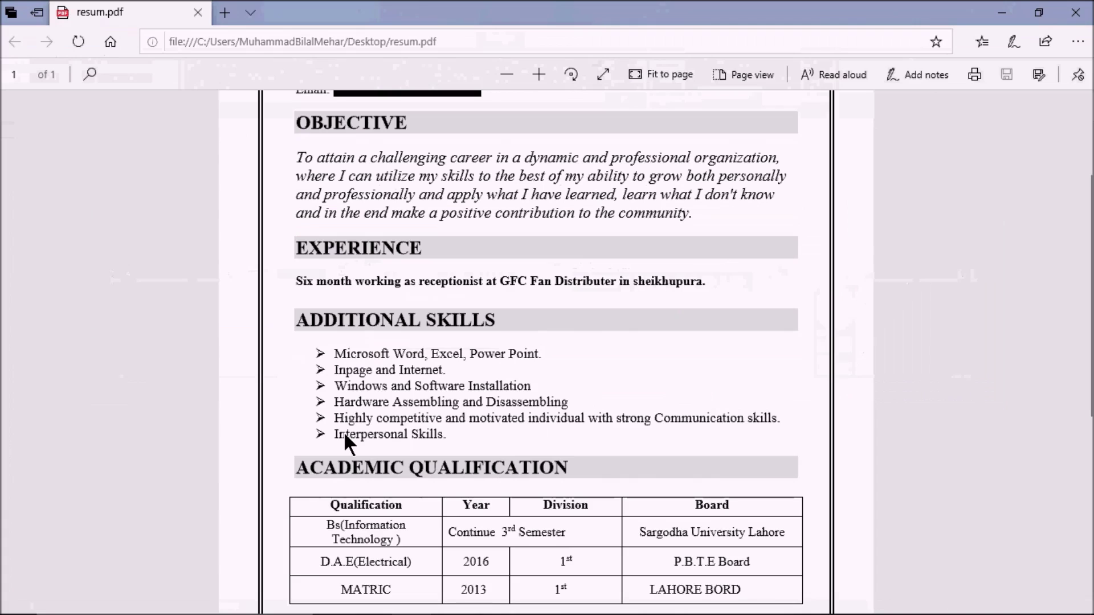
scroll(478, 520, "down", 2)
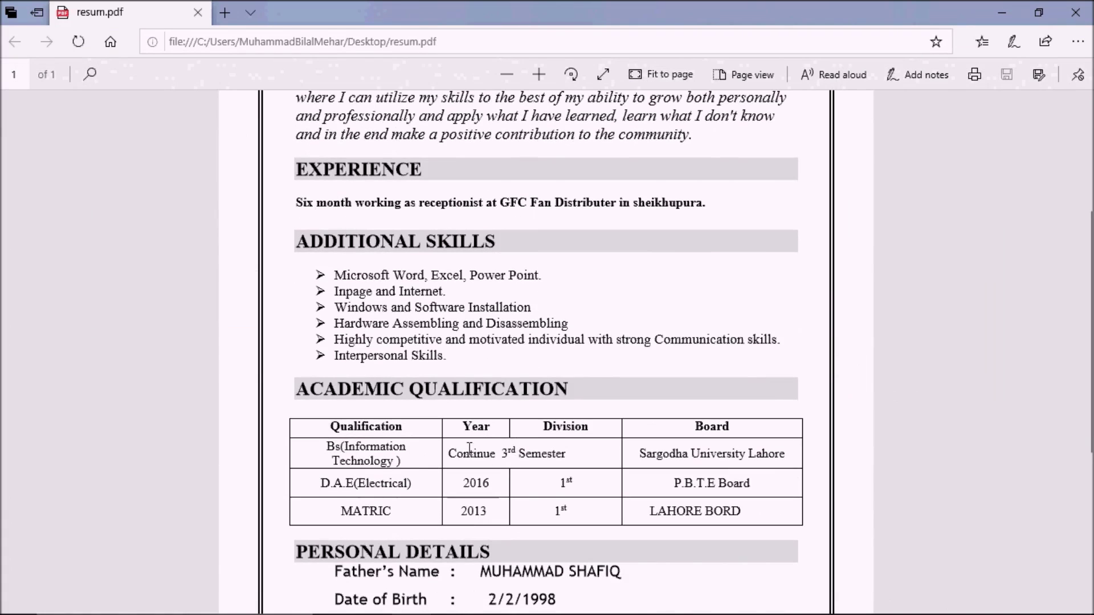
key("alt+Tab")
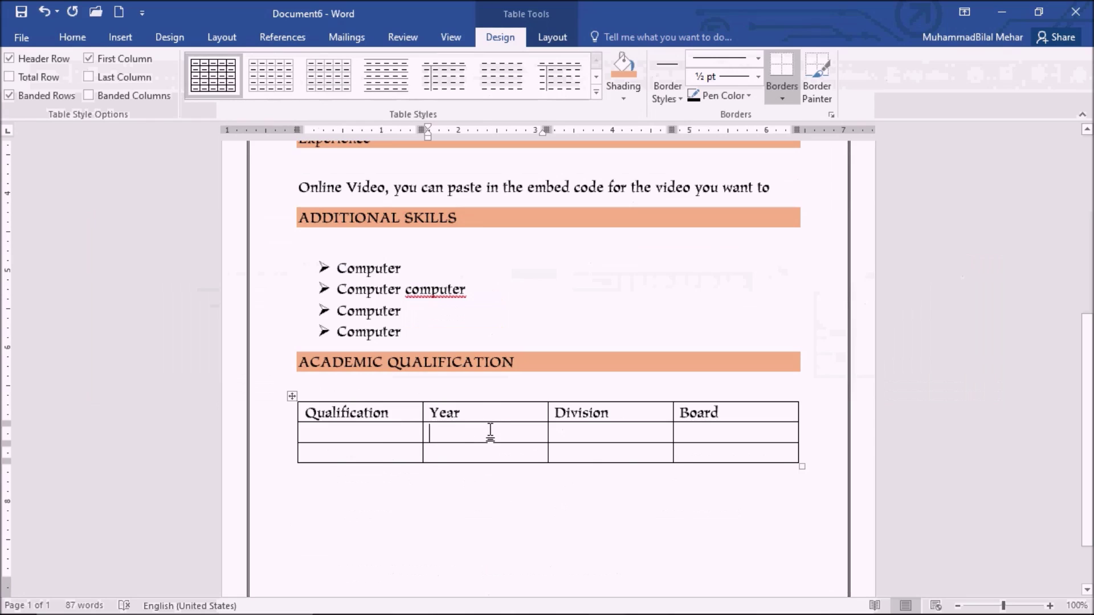
key("shift+Right")
key("shift+Right")
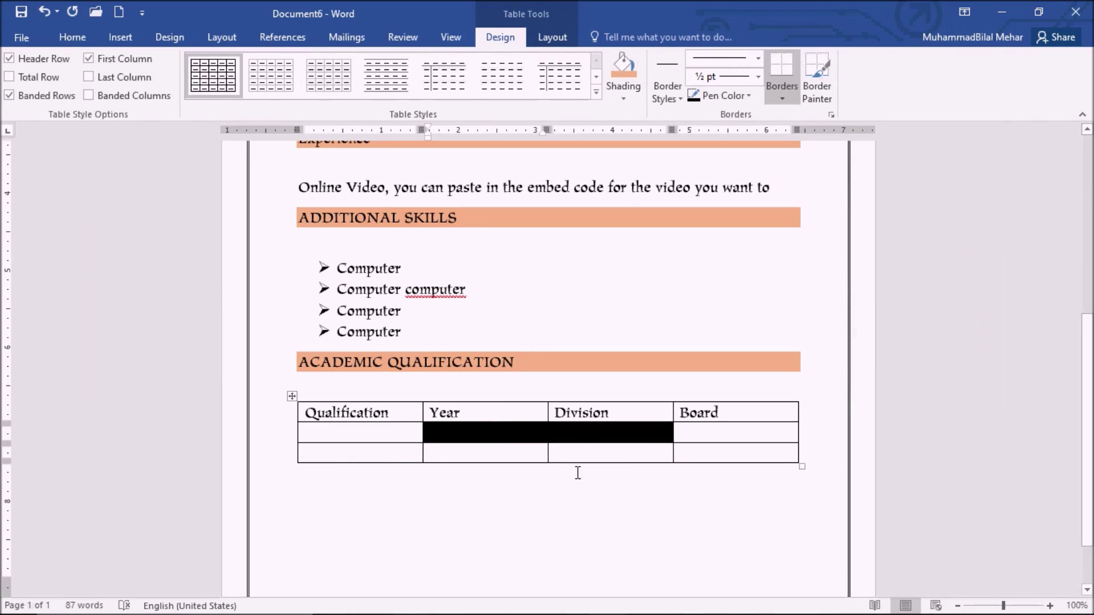
- Merge row 2's Year and Division cells and type 'computer' in the merged cell
left_click(519, 435)
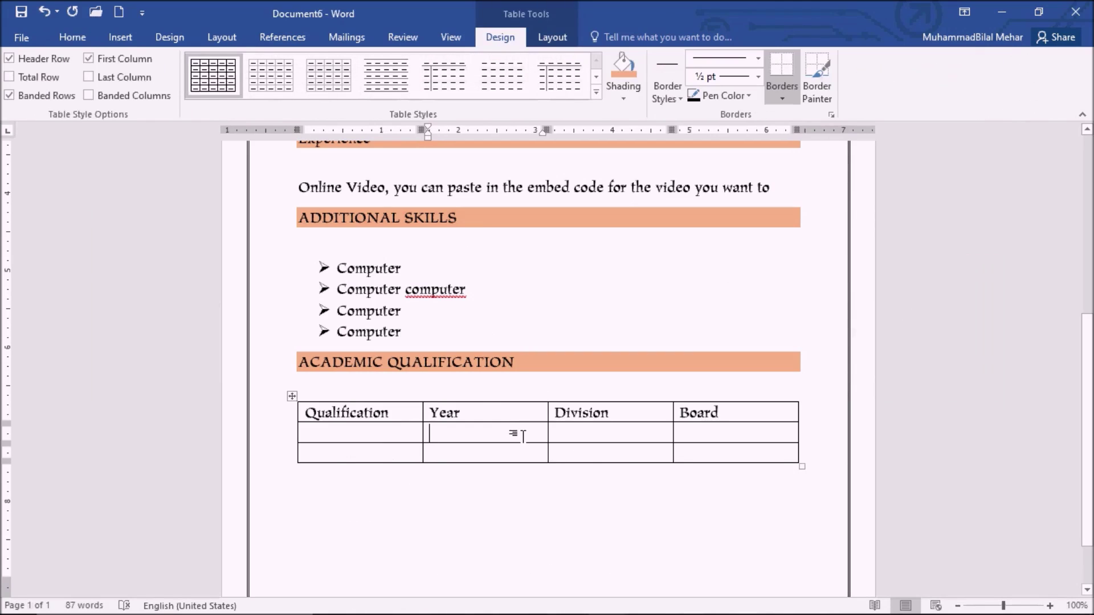
key("shift+Right")
key("shift+Right")
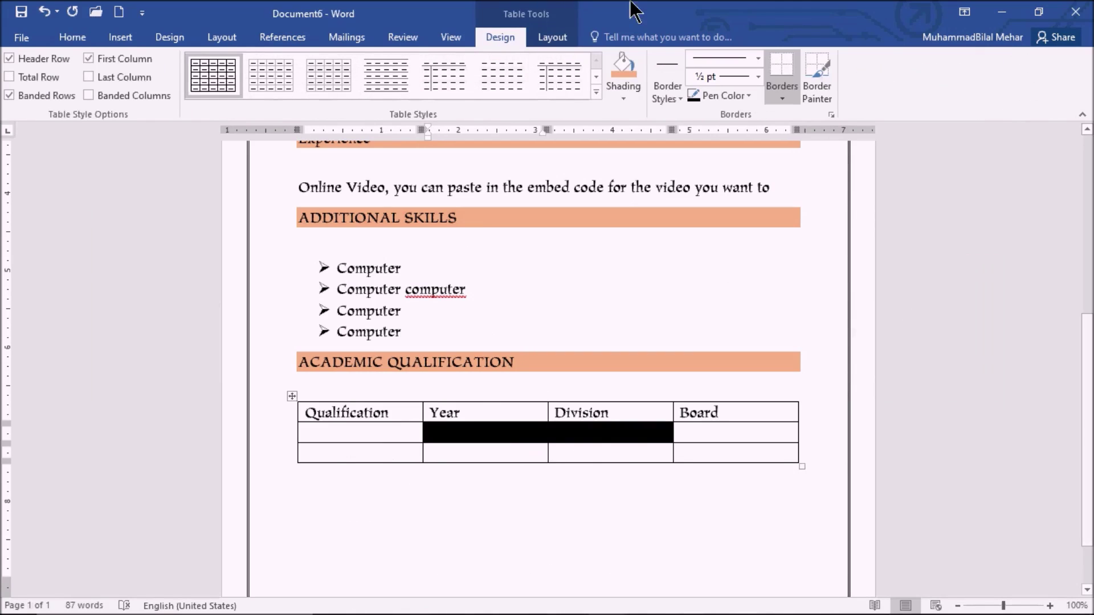
left_click(551, 35)
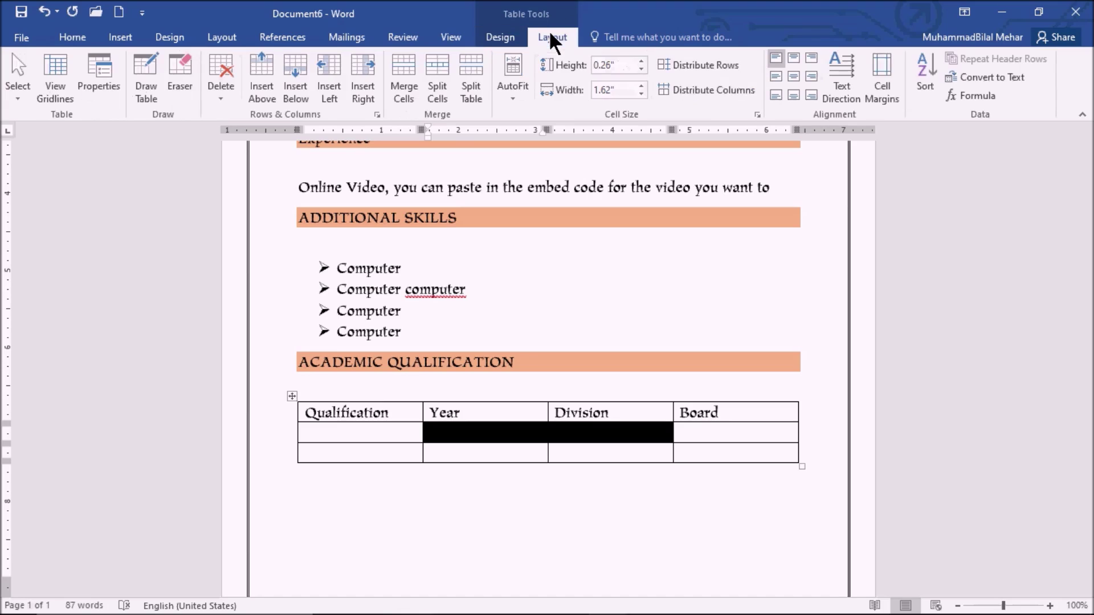
left_click(402, 74)
key("Down")
left_click(520, 432)
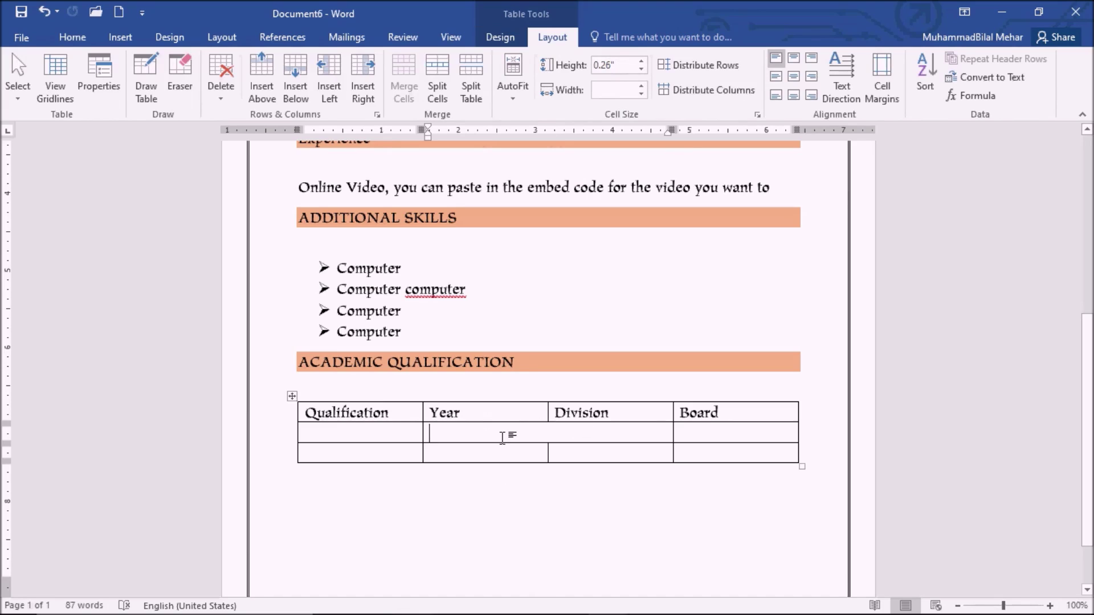
type("computer")
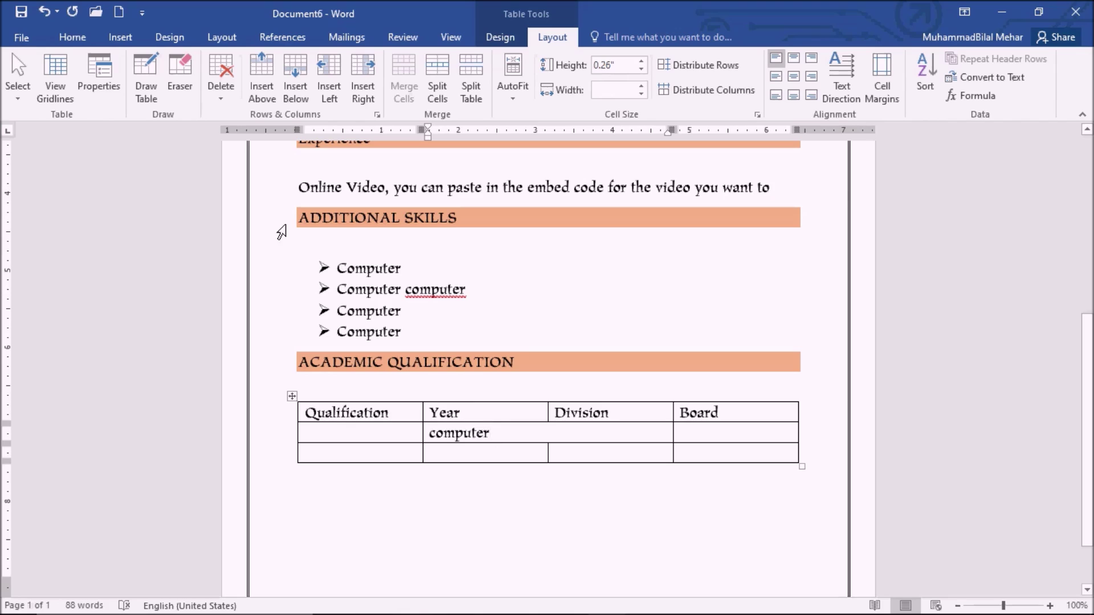
- Centre 'computer' in the merged cell and compare the table with the PDF resume
left_click(496, 37)
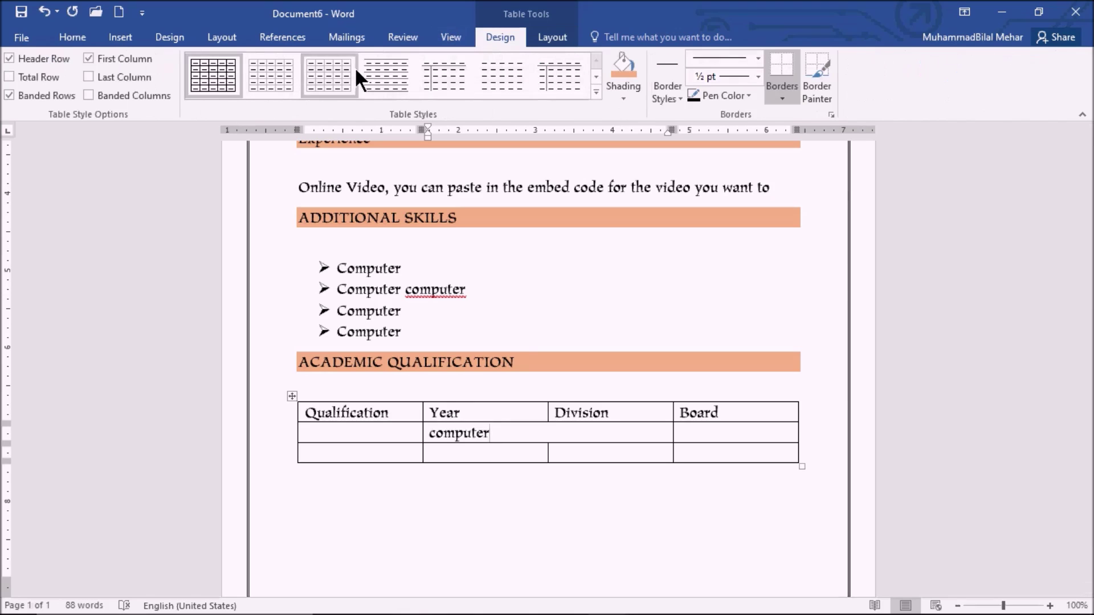
left_click(545, 37)
left_click(794, 77)
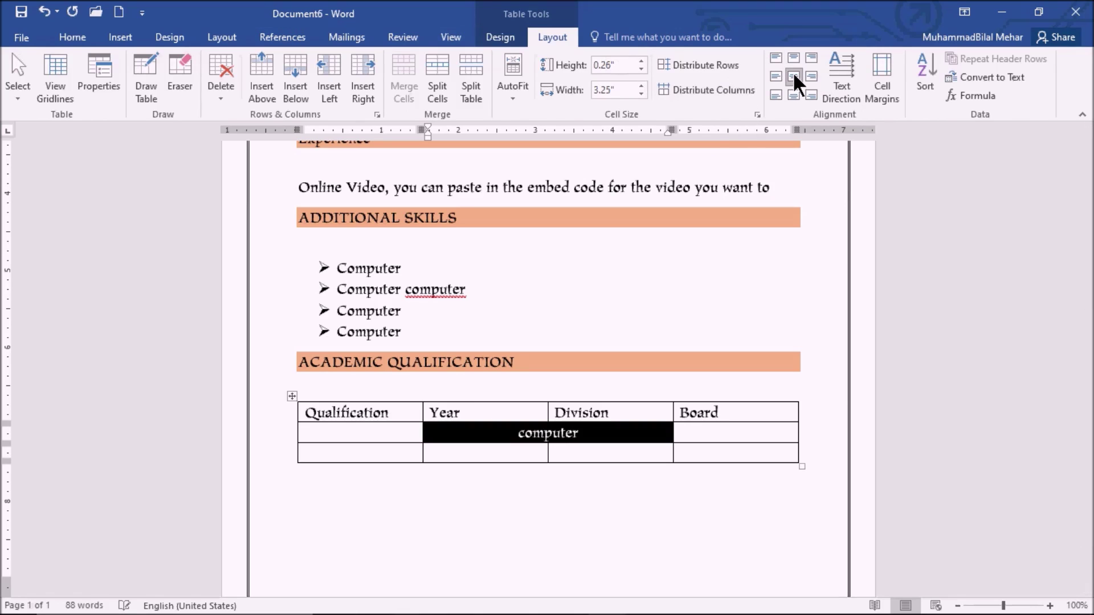
left_click(564, 459)
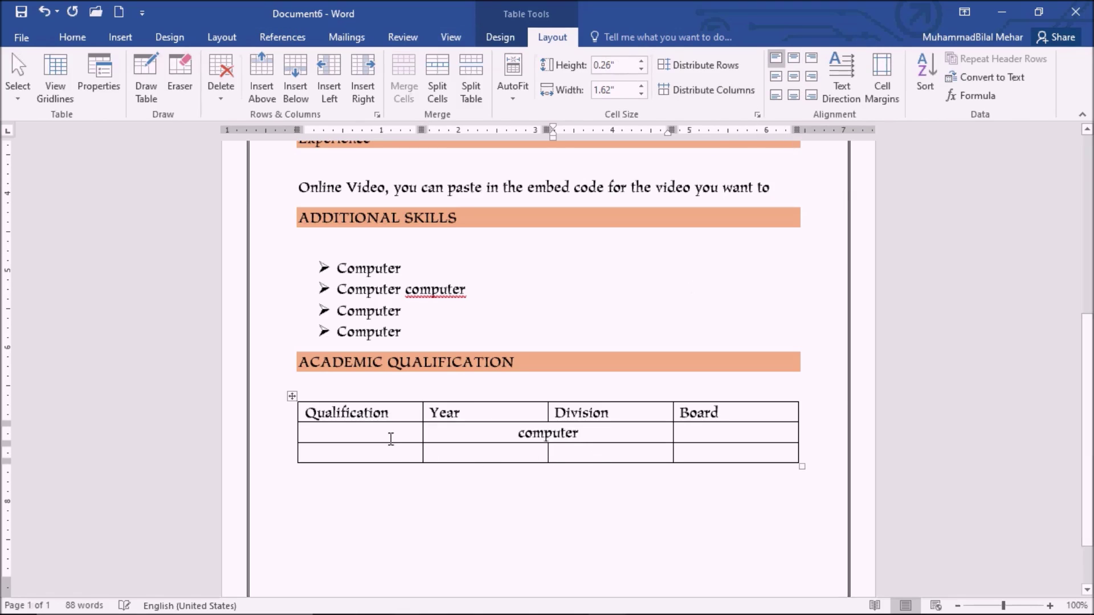
key("alt+Tab")
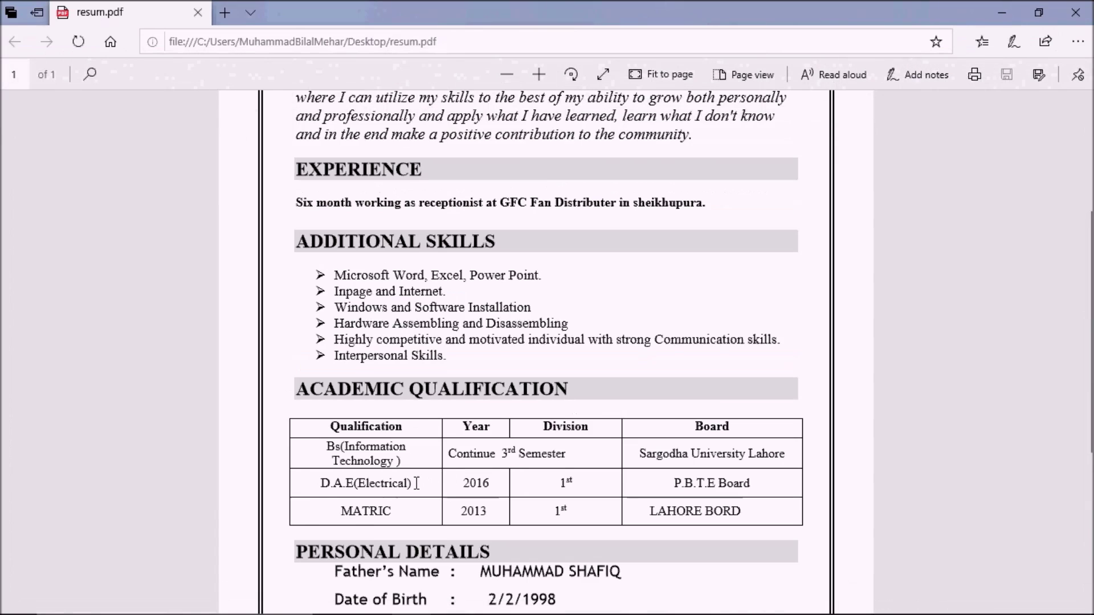
key("alt+Tab")
left_click(735, 454)
key("Tab")
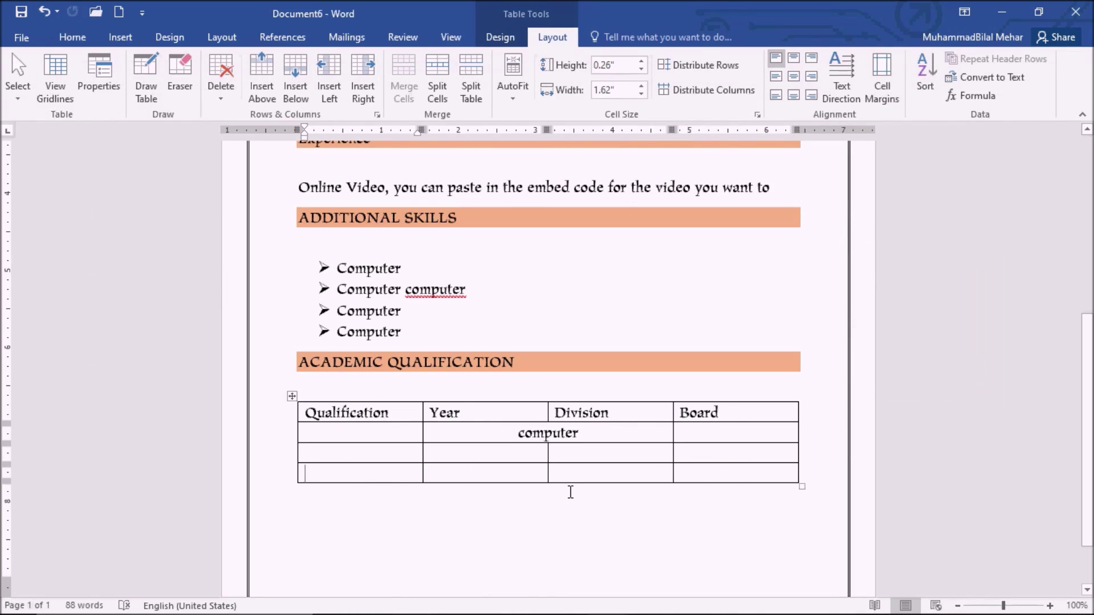
key("alt+Tab")
key("alt+Tab")
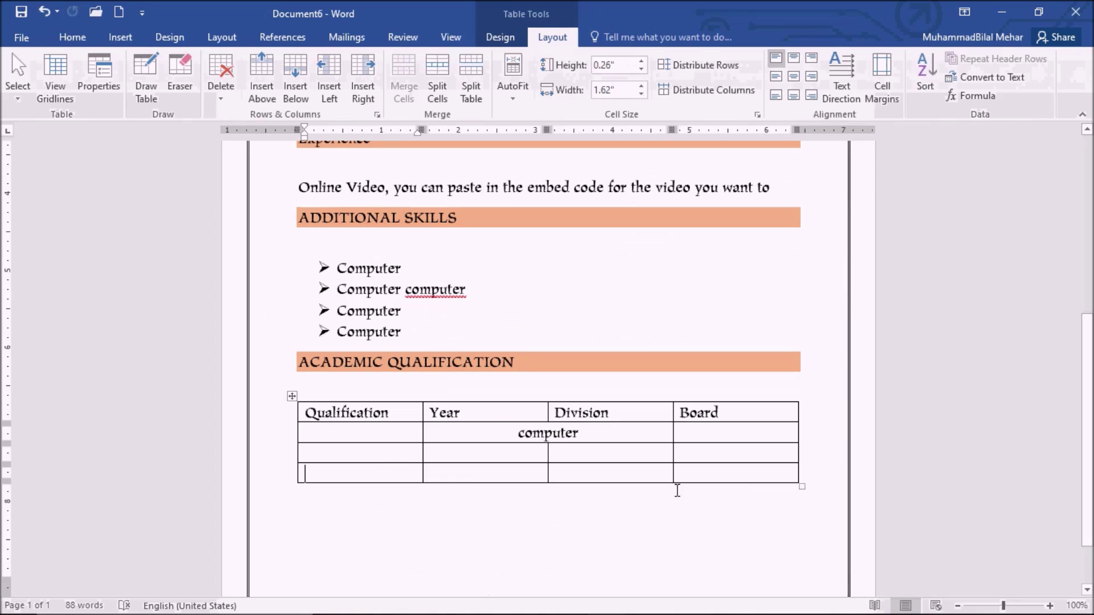
left_click(688, 472)
key("Tab")
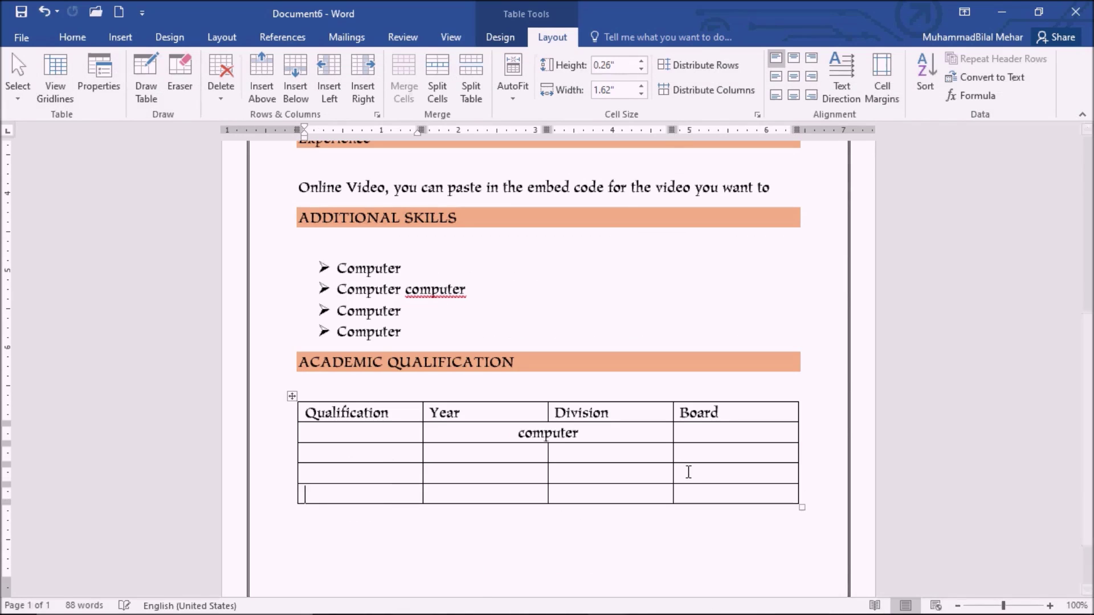
scroll(359, 494, "down", 2)
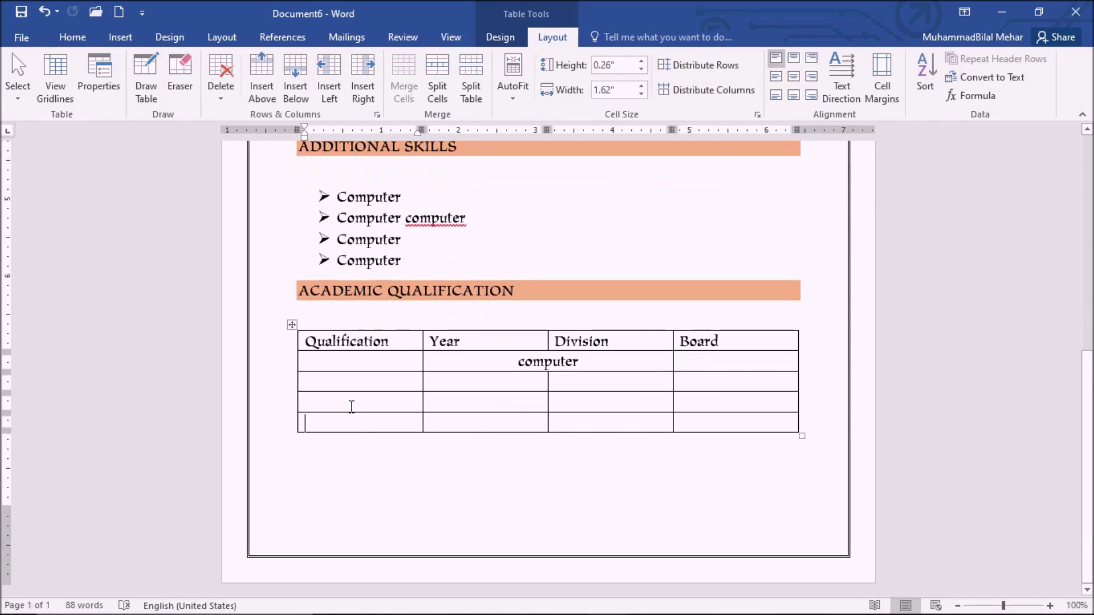
key("alt+Tab")
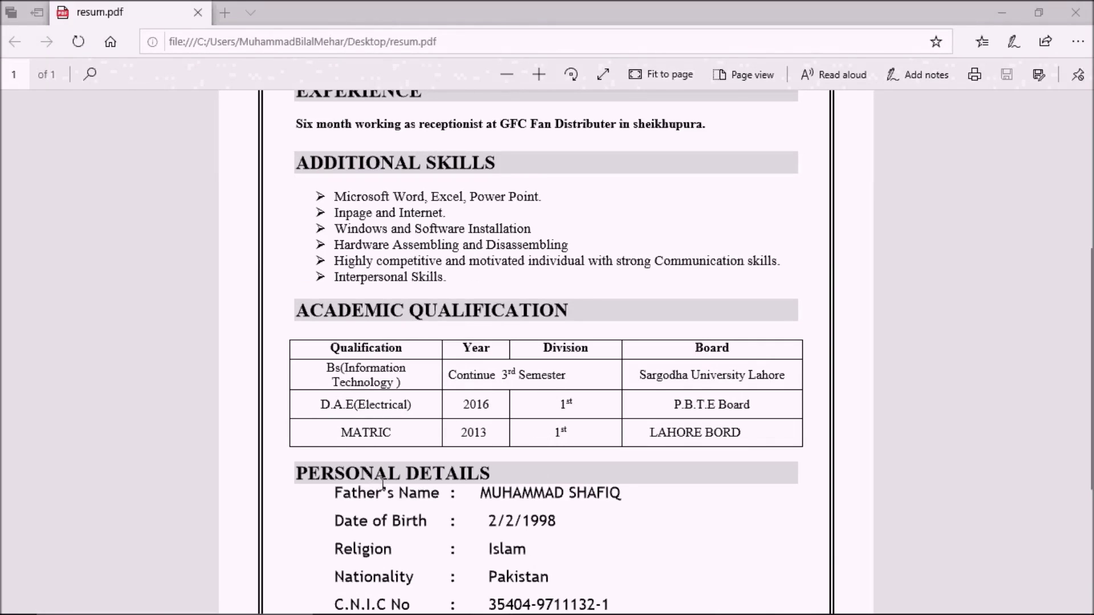
key("alt+Tab")
key("Tab")
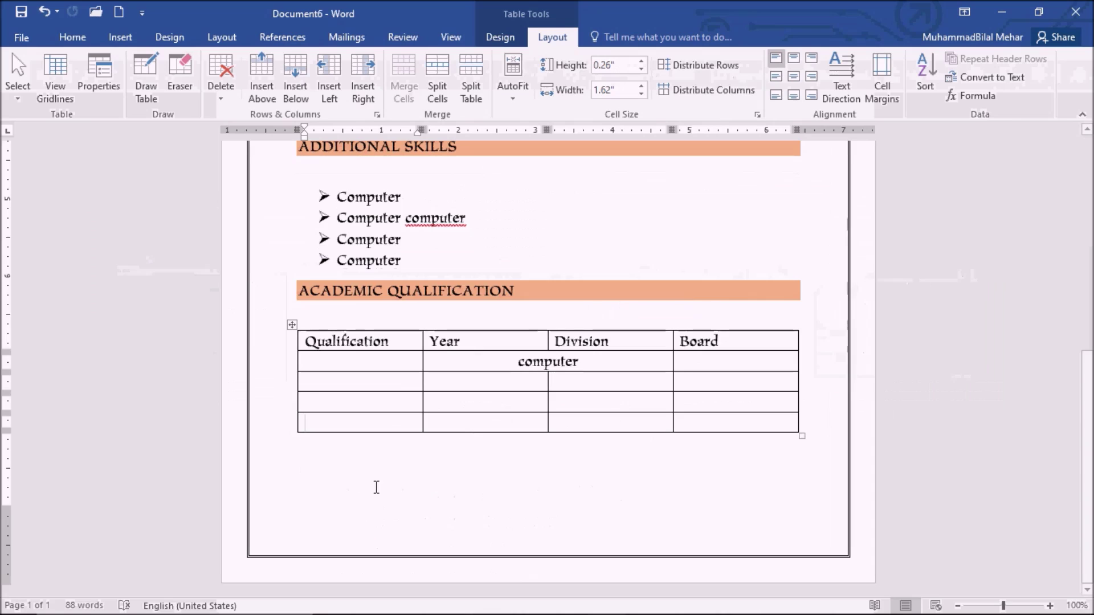
left_click(310, 457)
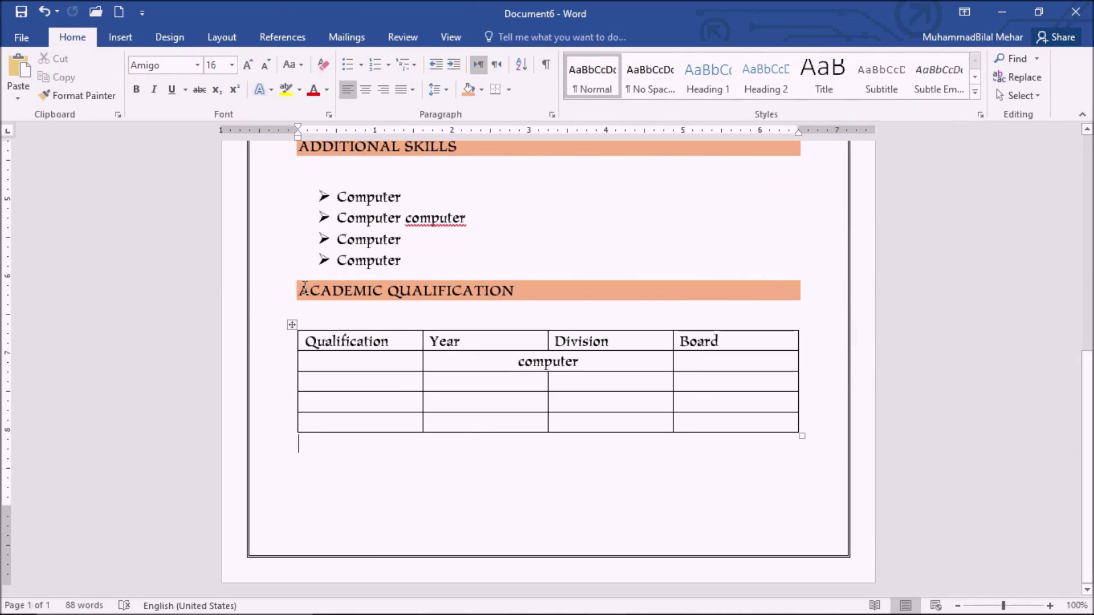
- Paste a copy of the ACADEMIC QUALIFICATION heading bar on a new line below the table
triple_click(346, 310)
key("ctrl+c")
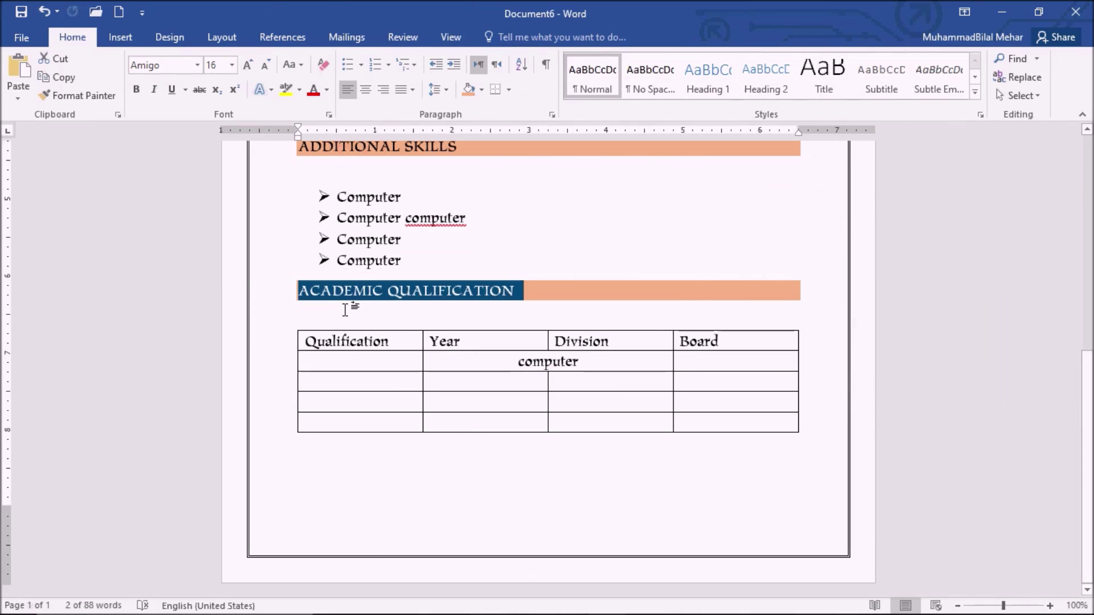
left_click(345, 310)
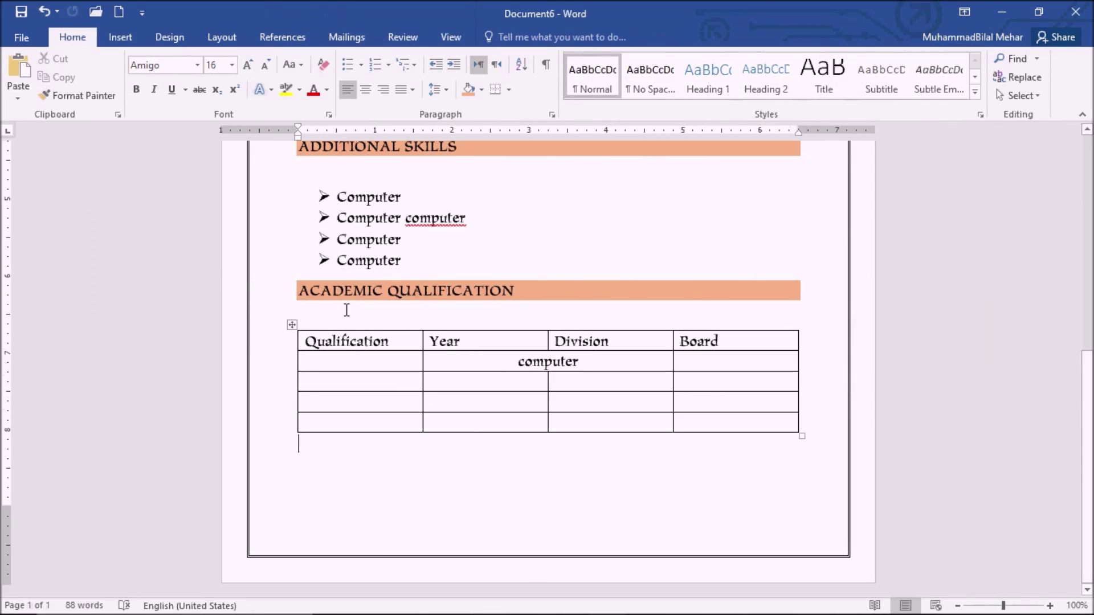
key("ctrl+v")
key("Return")
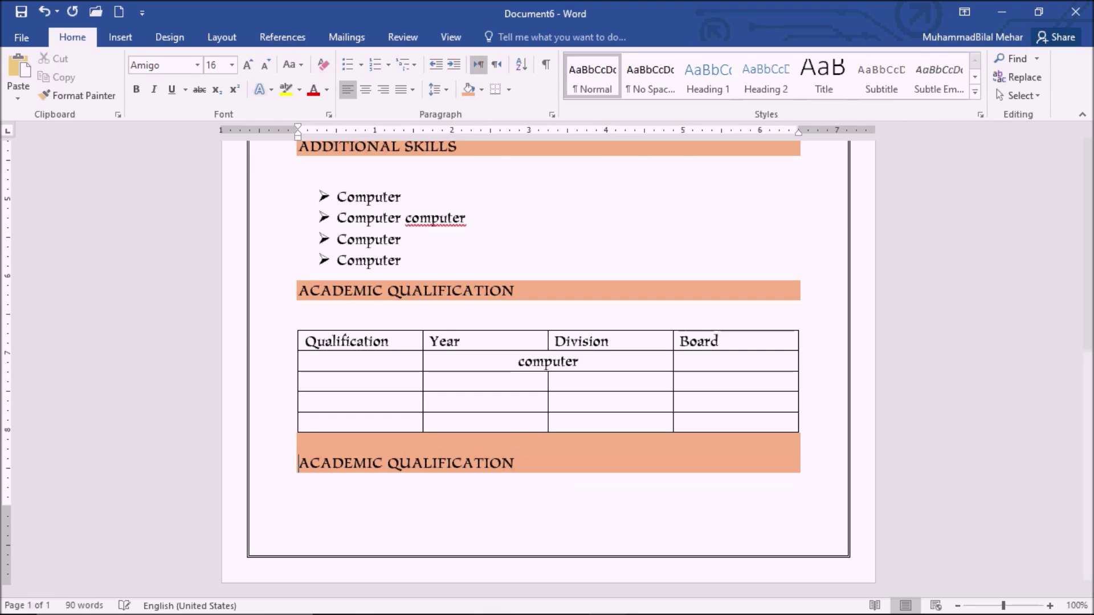
key("ctrl+z")
key("Return")
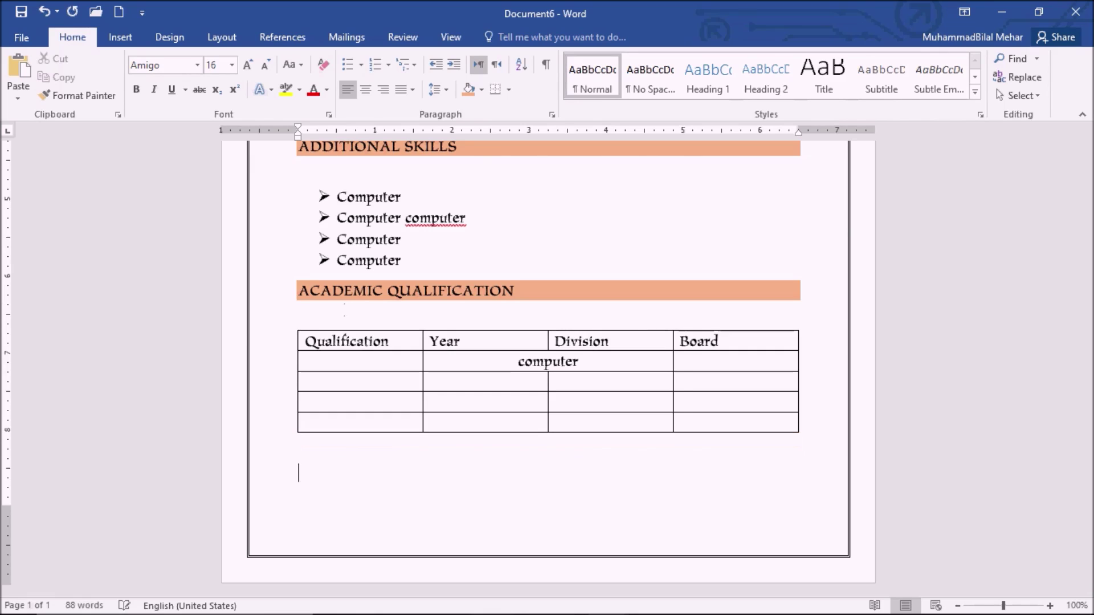
key("ctrl+v")
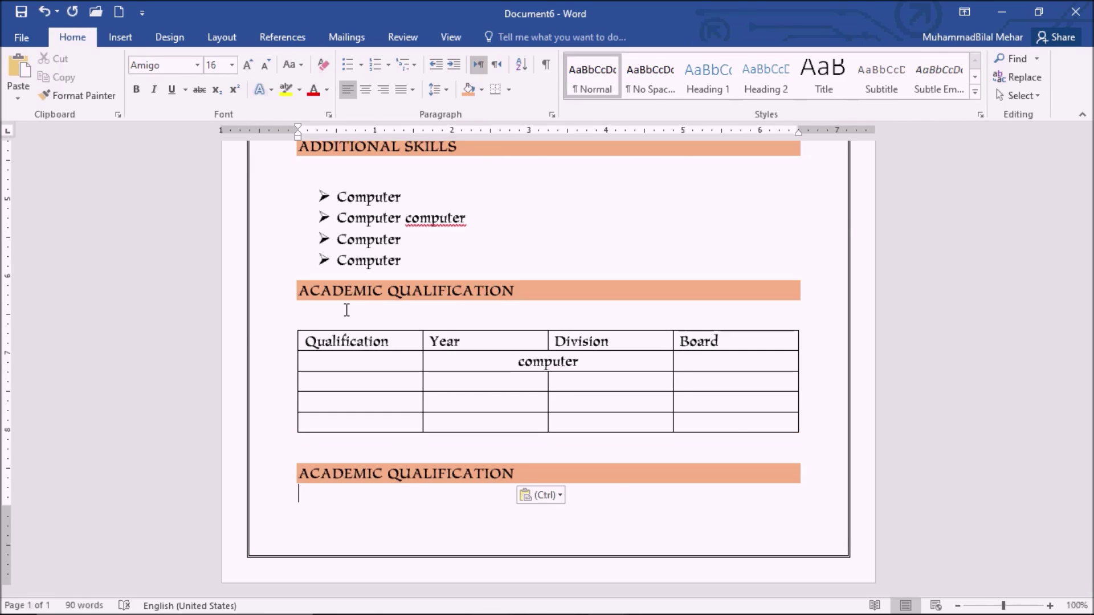
key("alt+Tab")
key("alt+Tab")
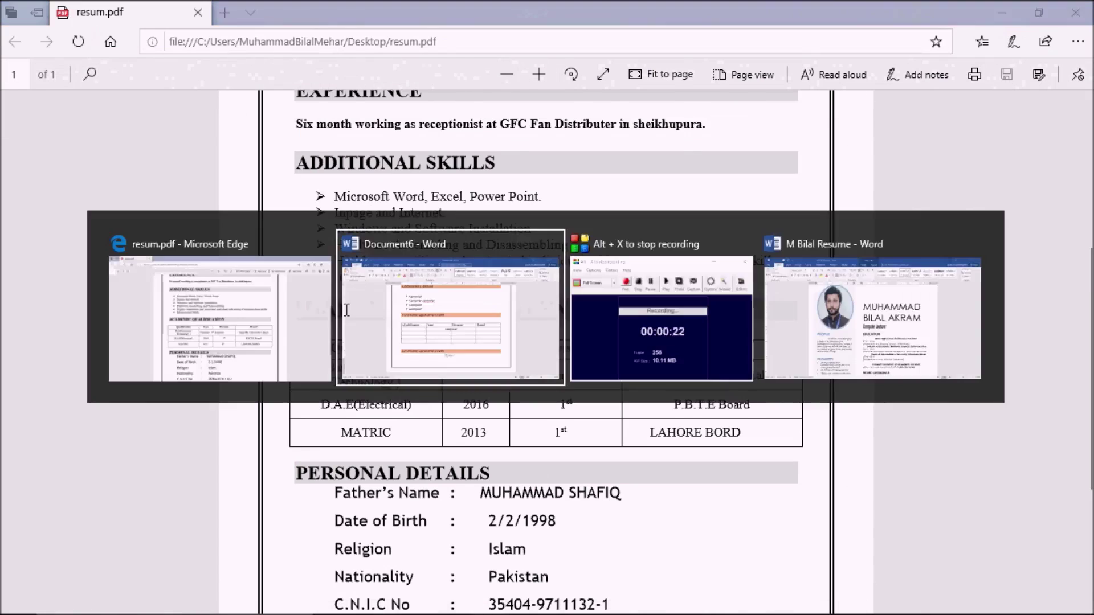
- Retitle the pasted heading PERSONAL DETAILS and start a new line beneath it
key("shift+Right")
key("shift+Right")
key("shift+Right")
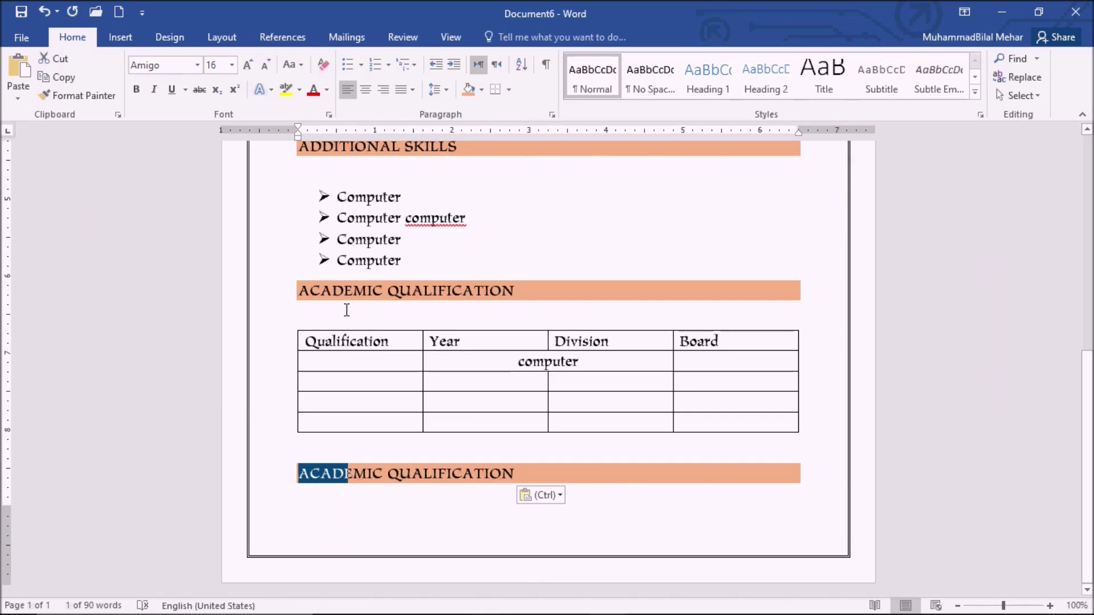
key("shift+Right")
key("shift+Right")
key("shift+Right")
key("shift+Right")
key("shift+Right")
key("shift+Right")
key("shift+Left")
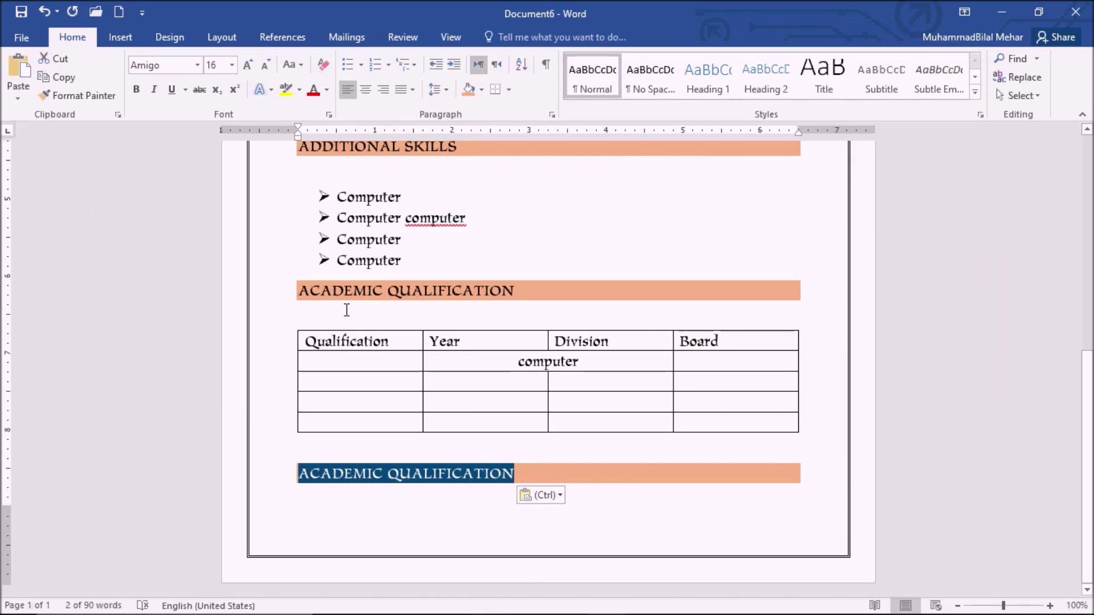
type("Per")
key("BackSpace")
key("BackSpace")
key("BackSpace")
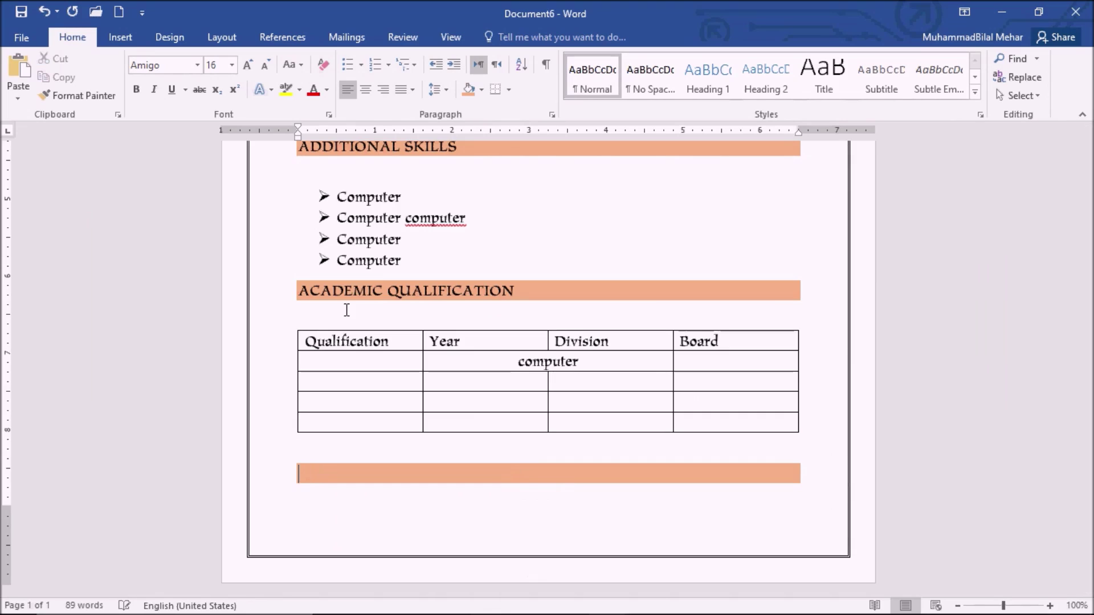
type("PERSONAL D")
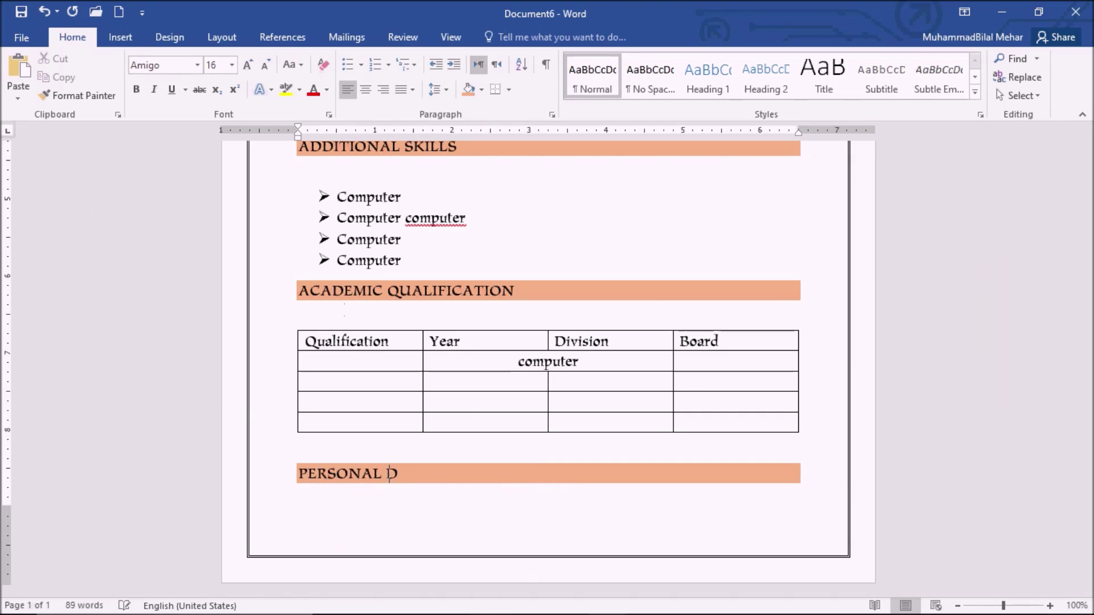
type("ETA")
key("Return")
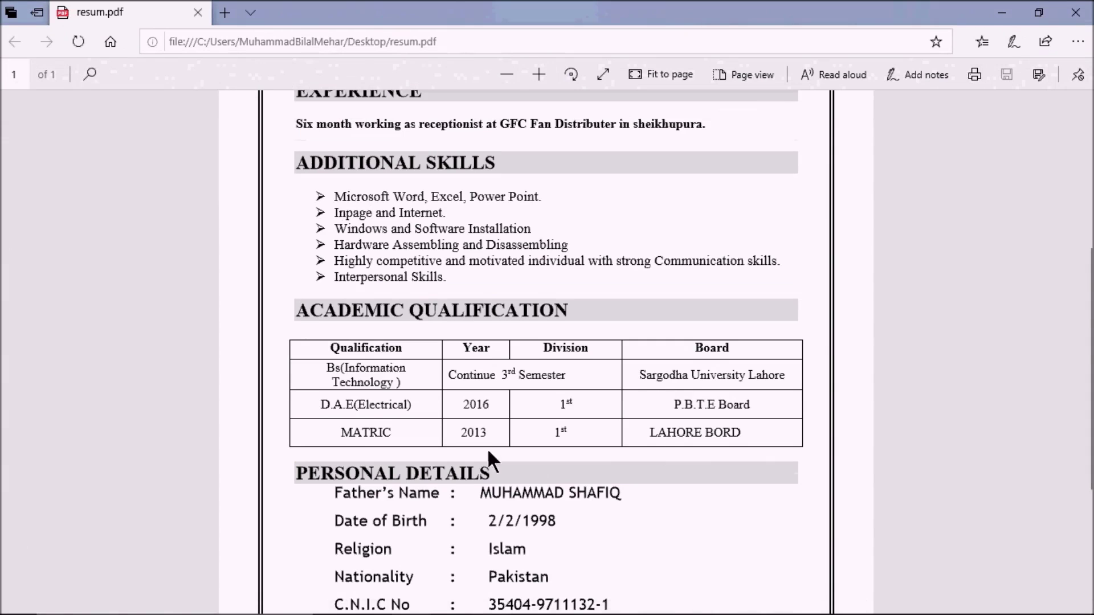
- Add a FATHER NAME line under PERSONAL DETAILS, filled in with the father's name
scroll(487, 448, "down", 4)
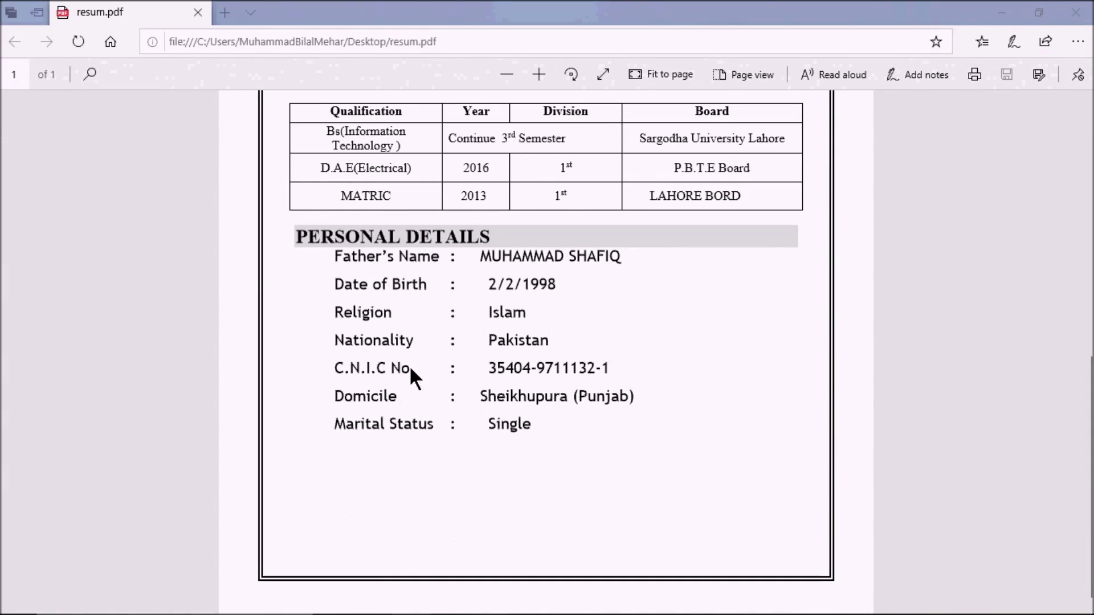
key("alt+Tab")
type("fATHE")
key("BackSpace")
key("BackSpace")
key("BackSpace")
key("BackSpace")
key("BackSpace")
type("FATHER NAME;")
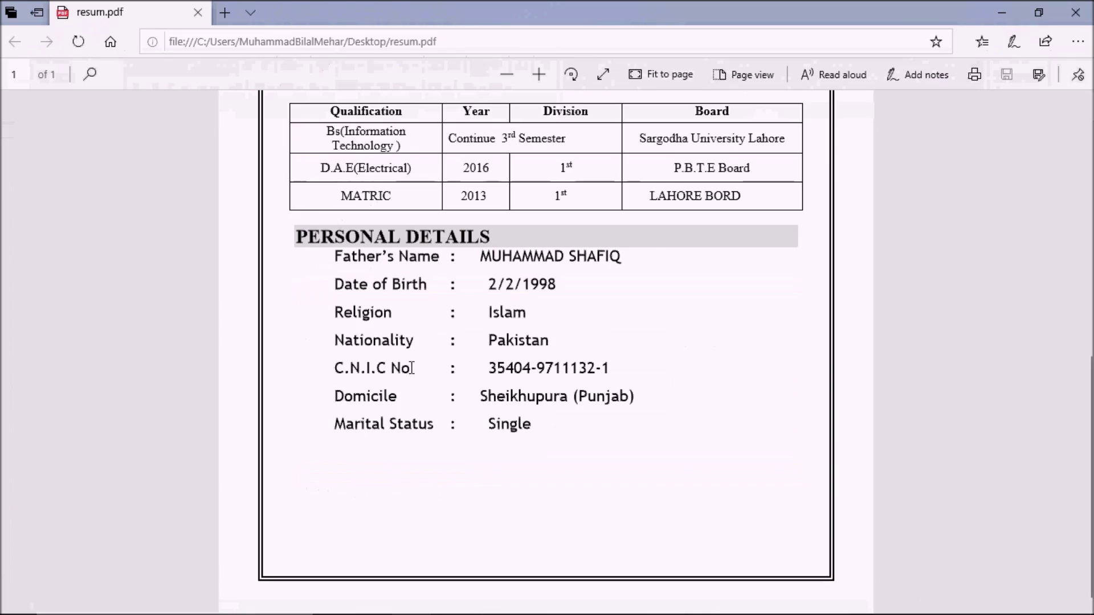
type("  MUHAMMAD SHAFIQUE")
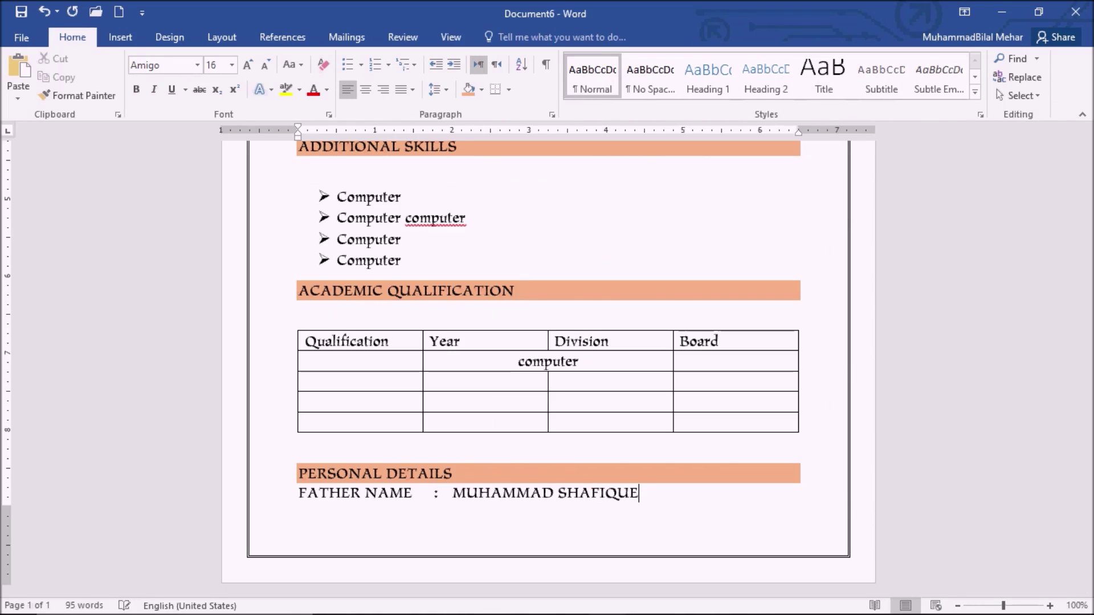
key("Return")
key("Return")
key("Return")
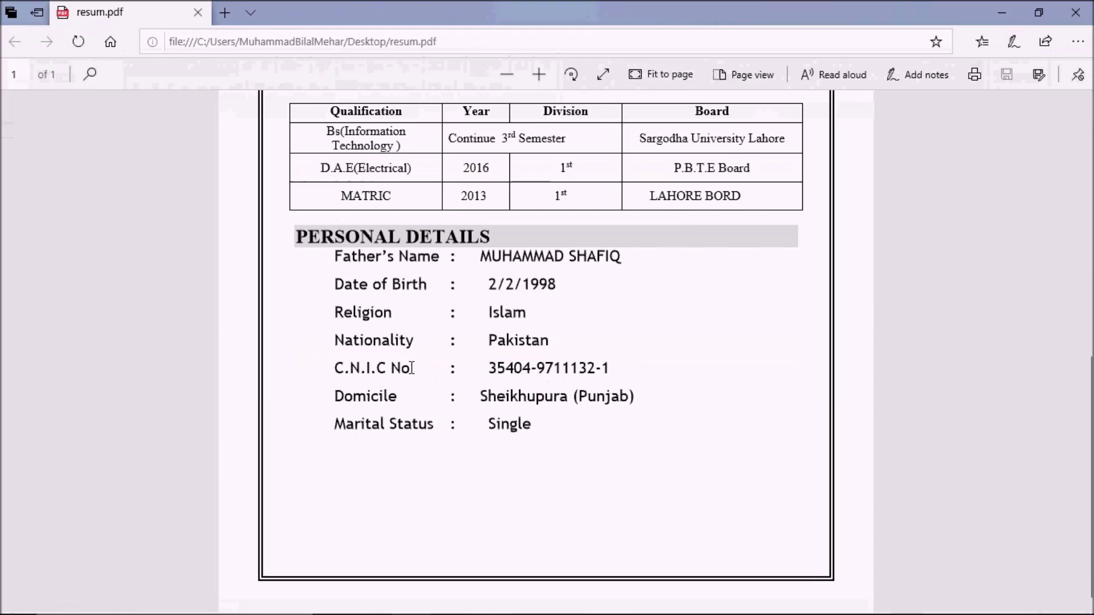
- Add Date of birth, Religion, Nationality and CNIC No labels on separate lines
type("dATE")
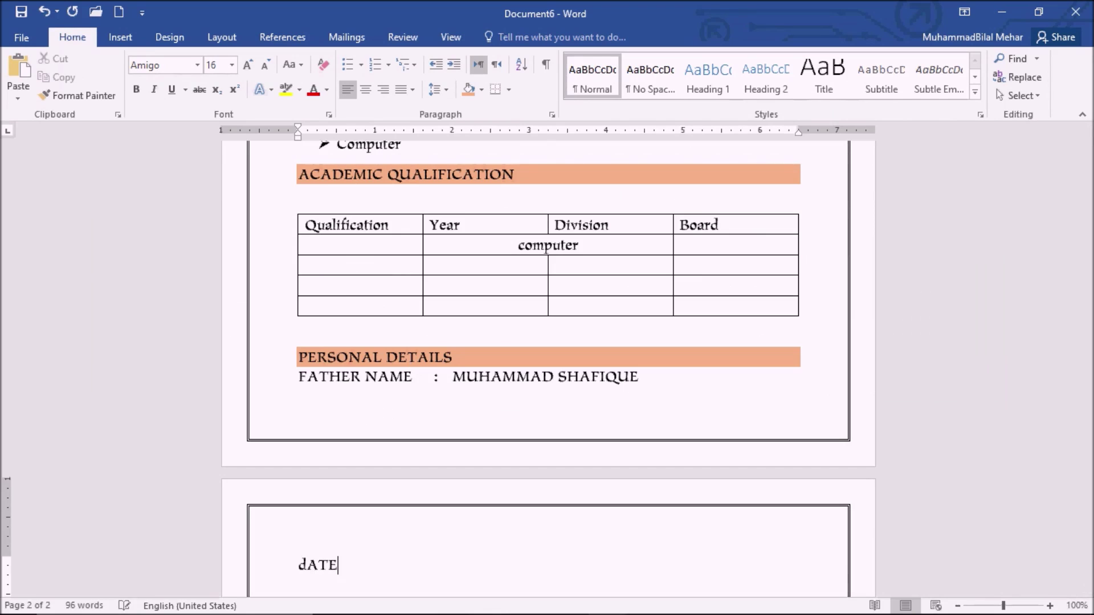
type(" of birt")
type("h")
key("Return")
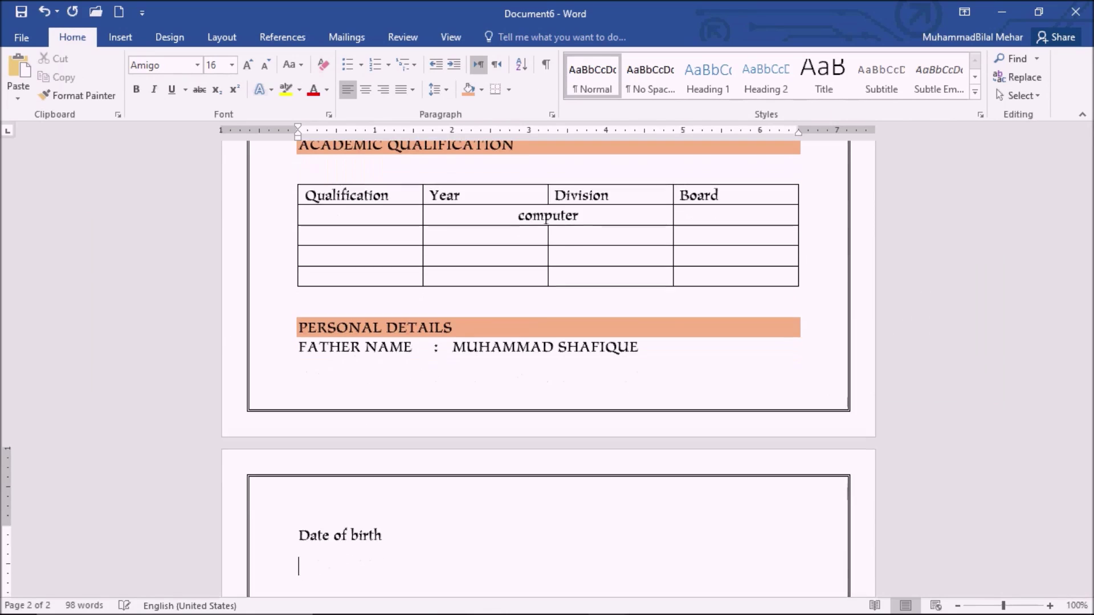
type("re")
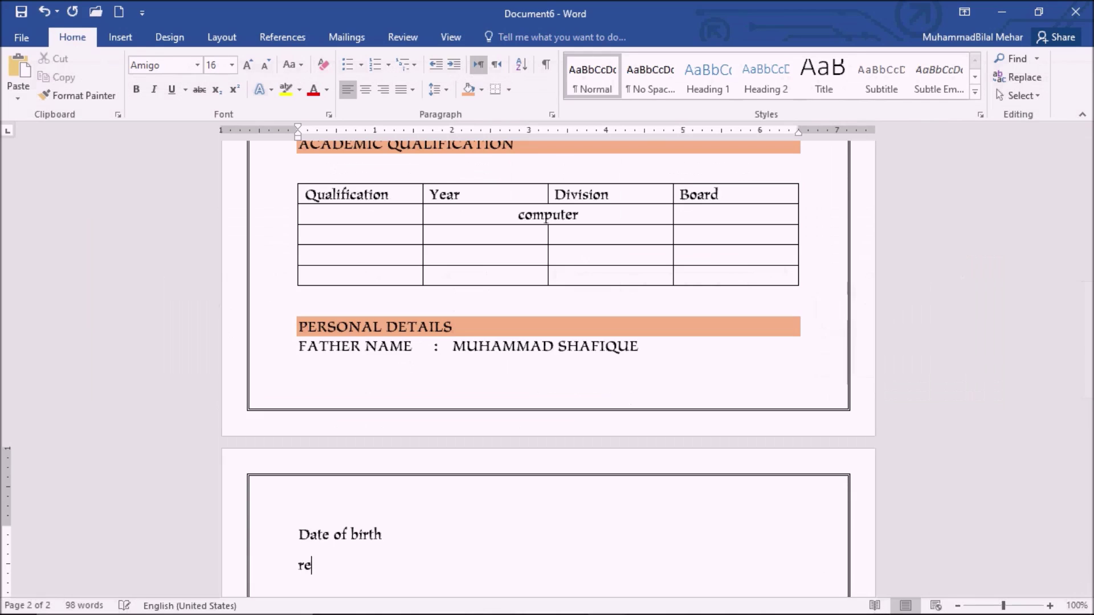
type("i")
type("ion")
key("Return")
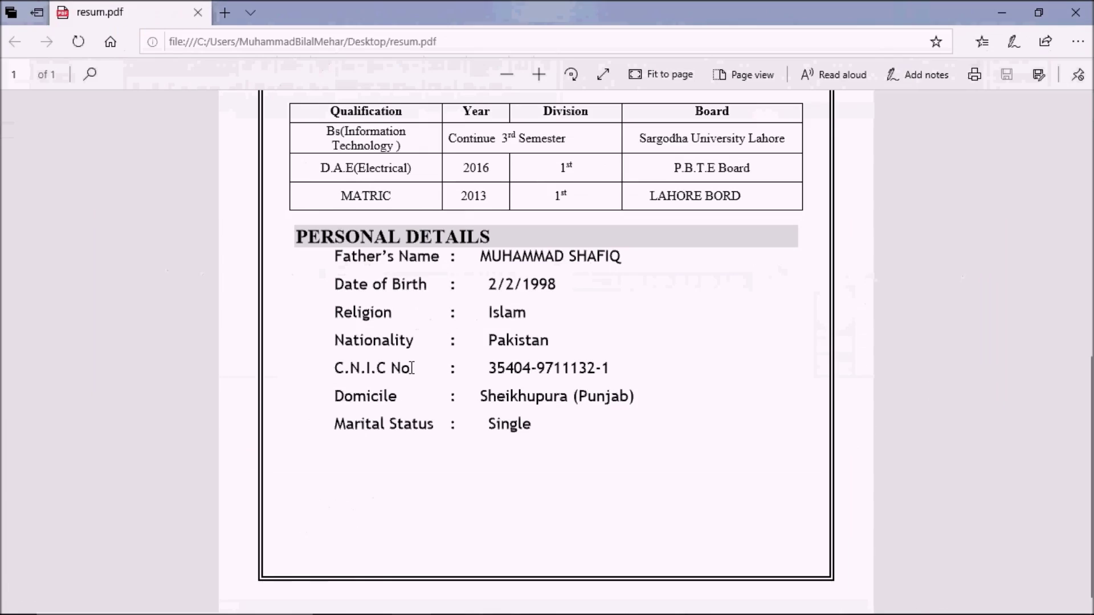
key("alt+Tab")
type("nationality")
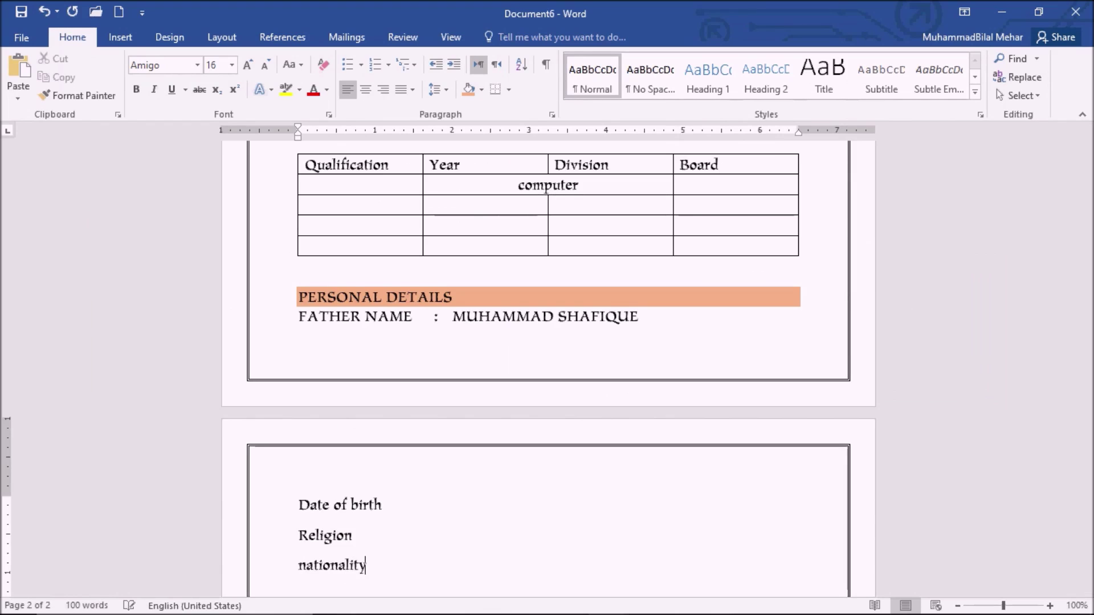
key("Return")
key("alt+Tab")
key("alt+Tab")
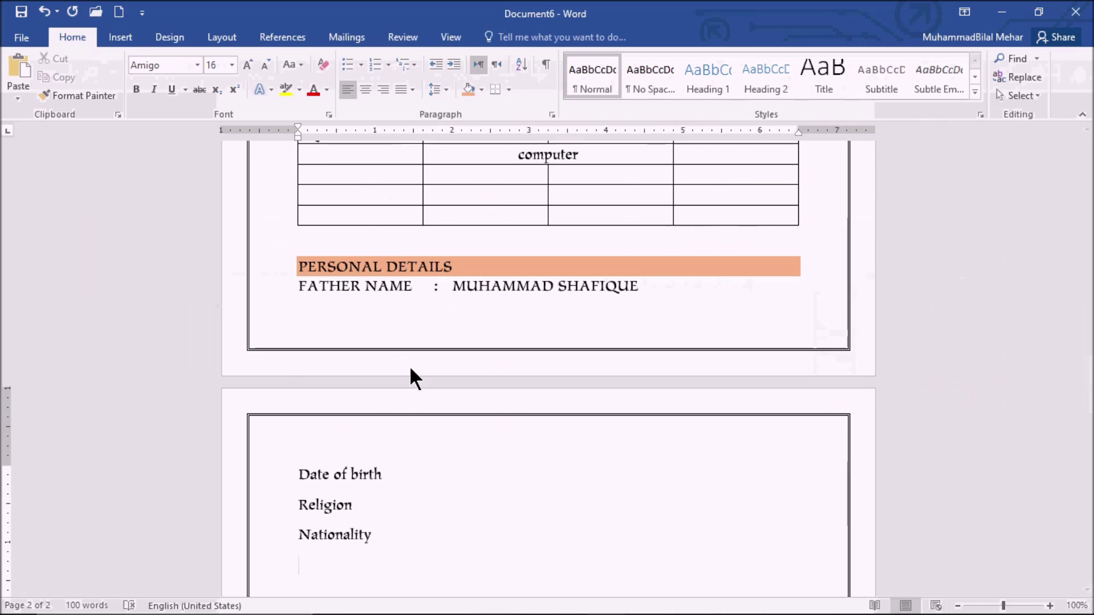
type("CNIC No")
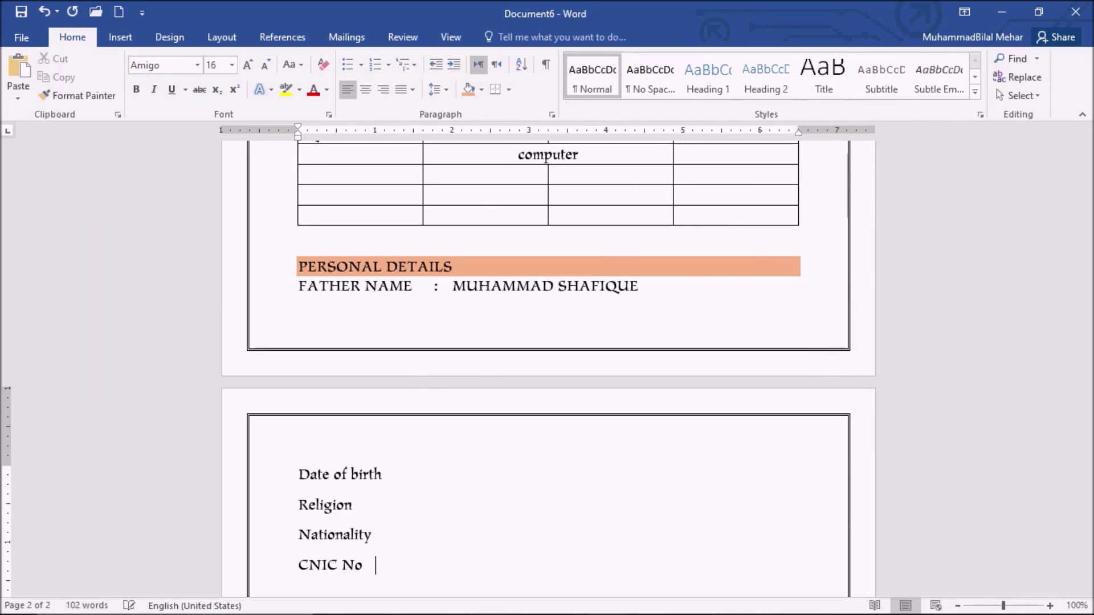
key("Return")
- Add the Domicile: and Marital Status labels, checking the reference resume PDF
key("alt+Tab")
key("alt+Tab")
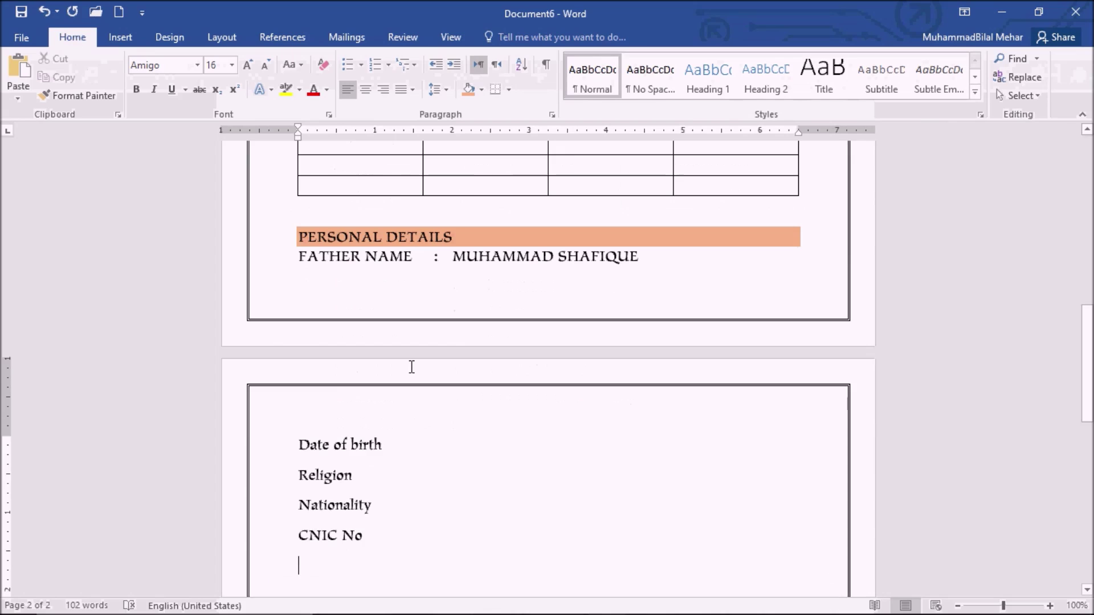
type("Domicile")
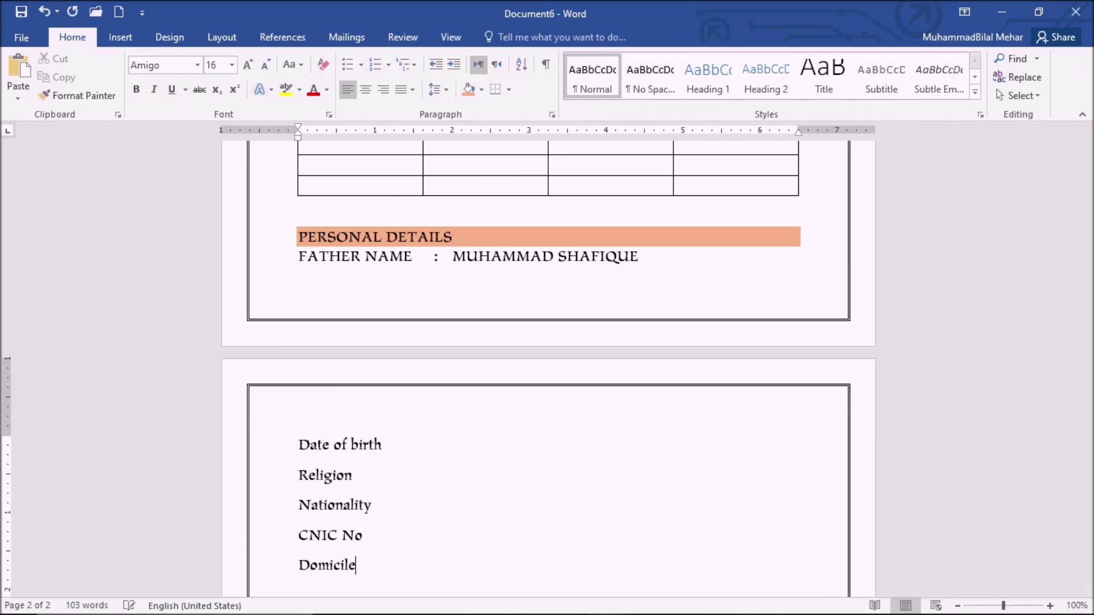
type(":")
key("Return")
key("alt+Tab")
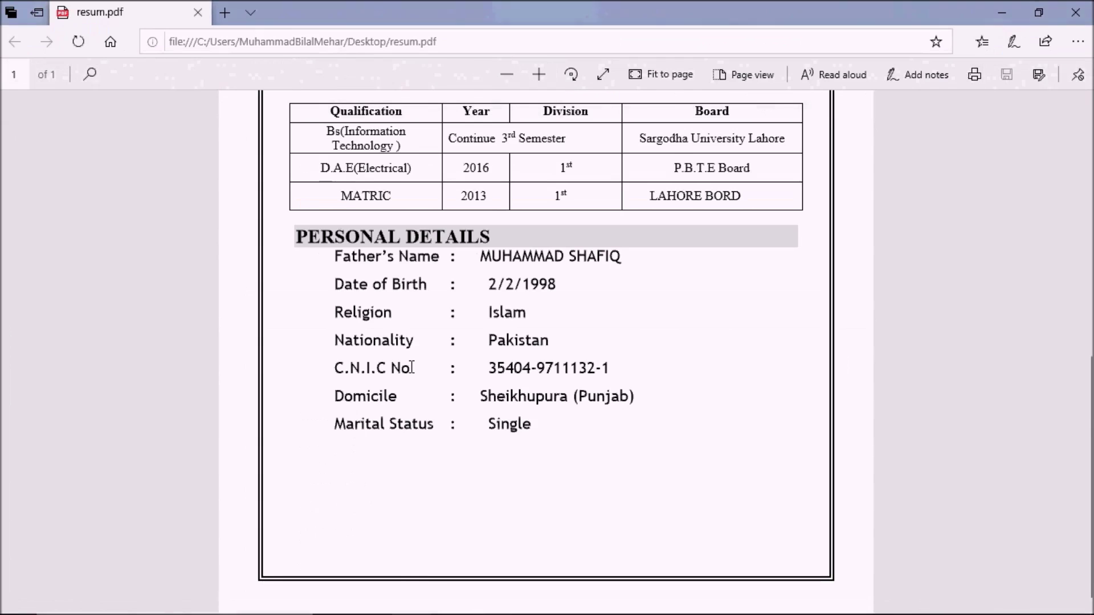
key("alt+Tab")
type("Marit")
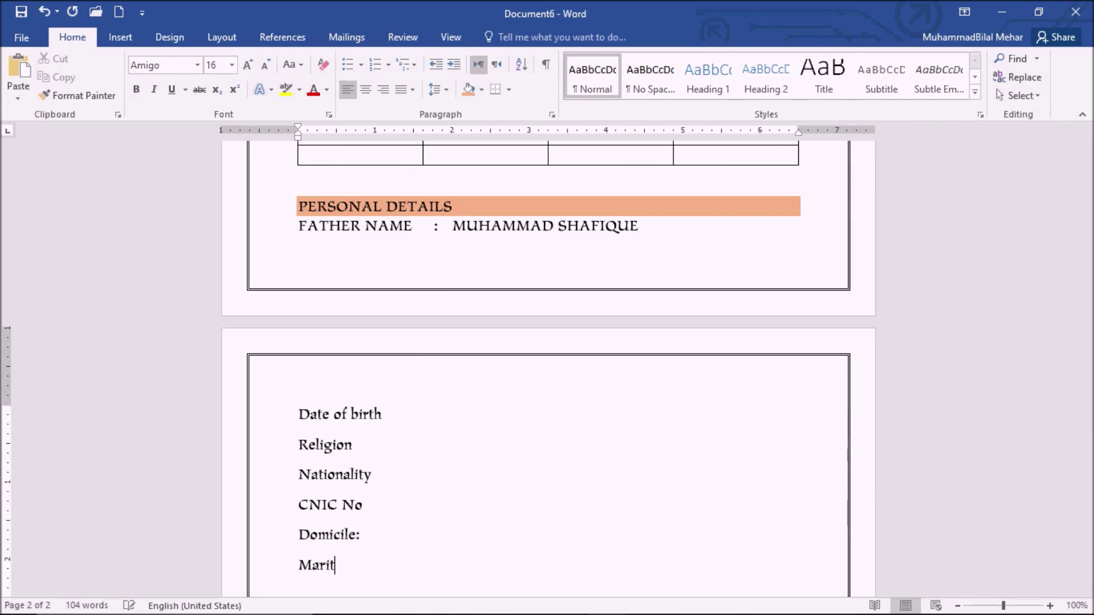
type("al Status")
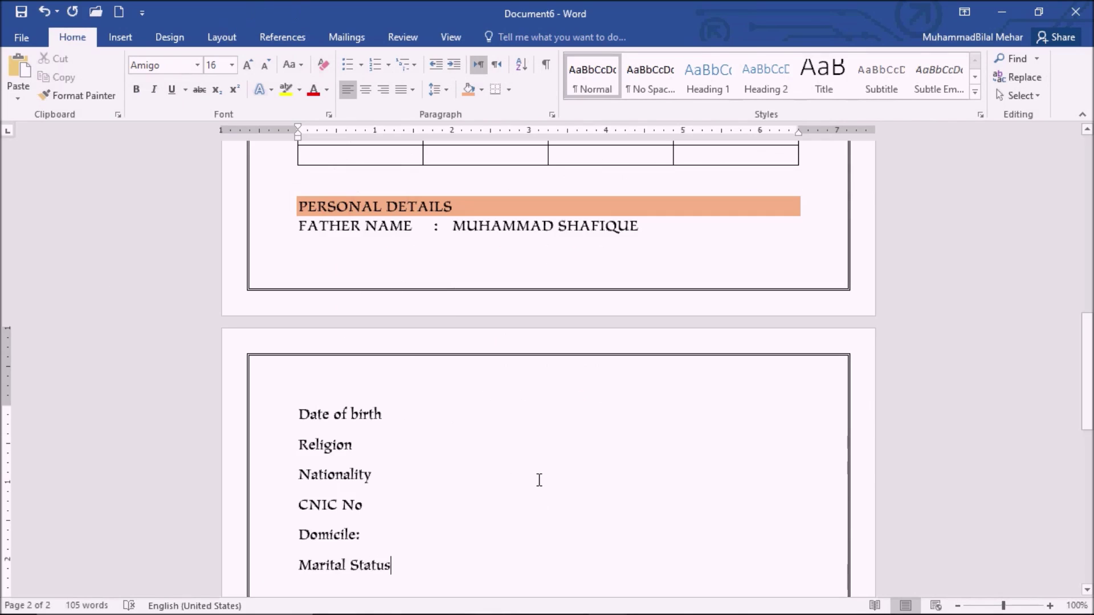
- Scroll up through the resume PDF and then the CV to compare them
key("alt+Tab")
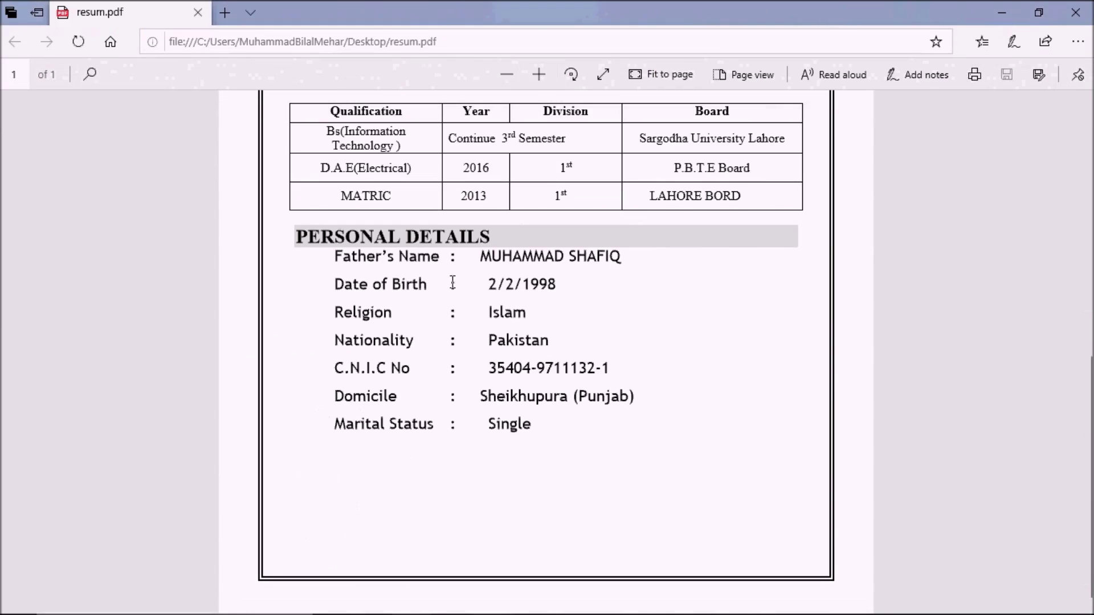
scroll(453, 283, "up", 5)
scroll(453, 283, "up", 1)
scroll(450, 287, "up", 1)
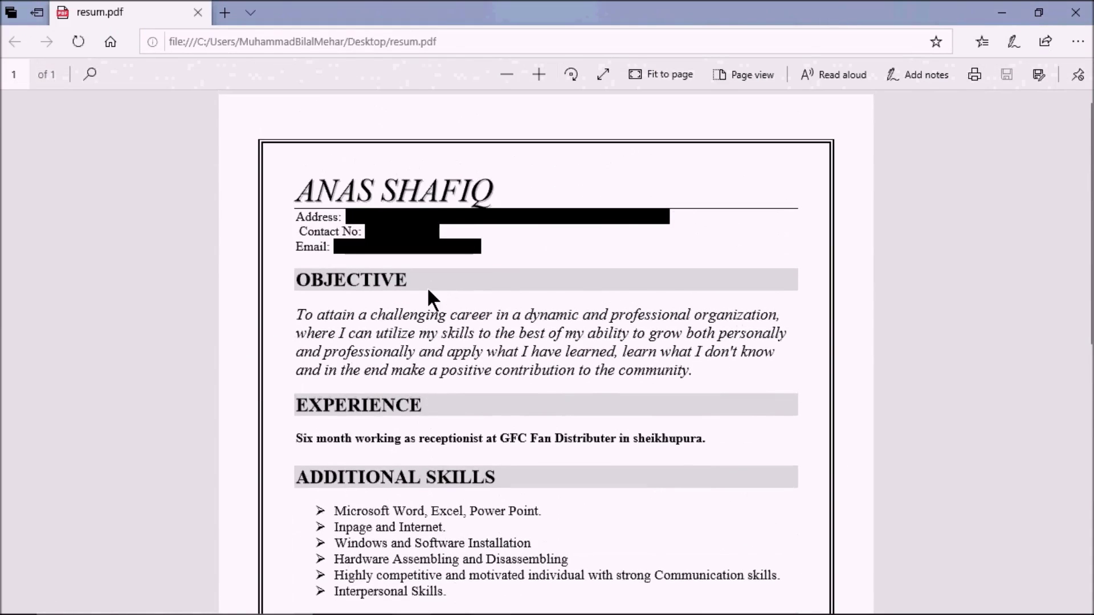
key("alt+Tab")
scroll(425, 305, "up", 1)
scroll(427, 309, "up", 3)
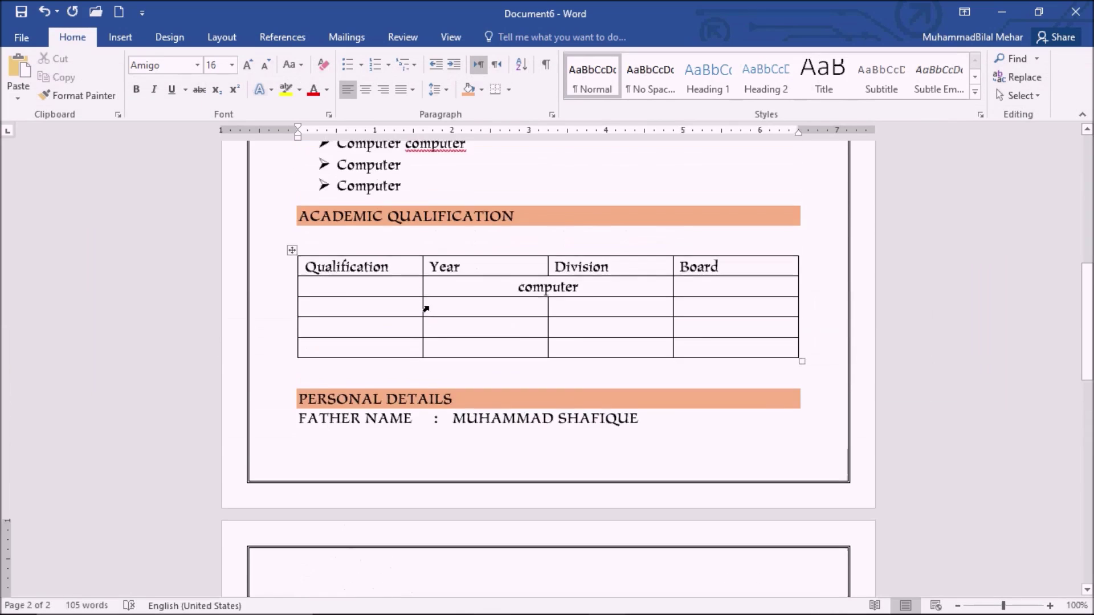
scroll(425, 309, "up", 3)
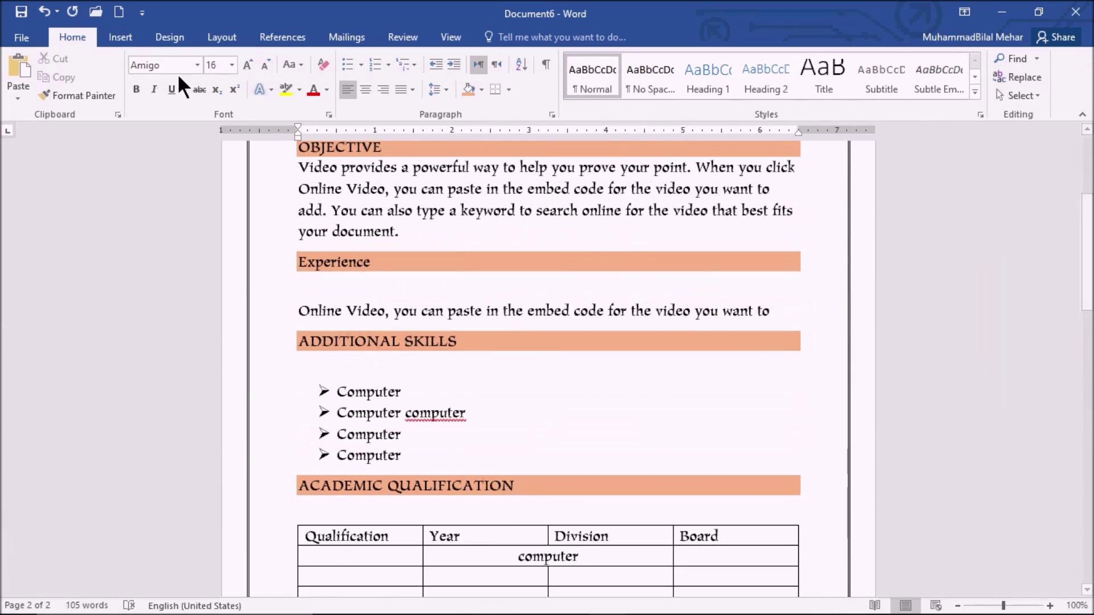
- Apply the Narrow 0.5-inch margin preset to the CV
left_click(217, 39)
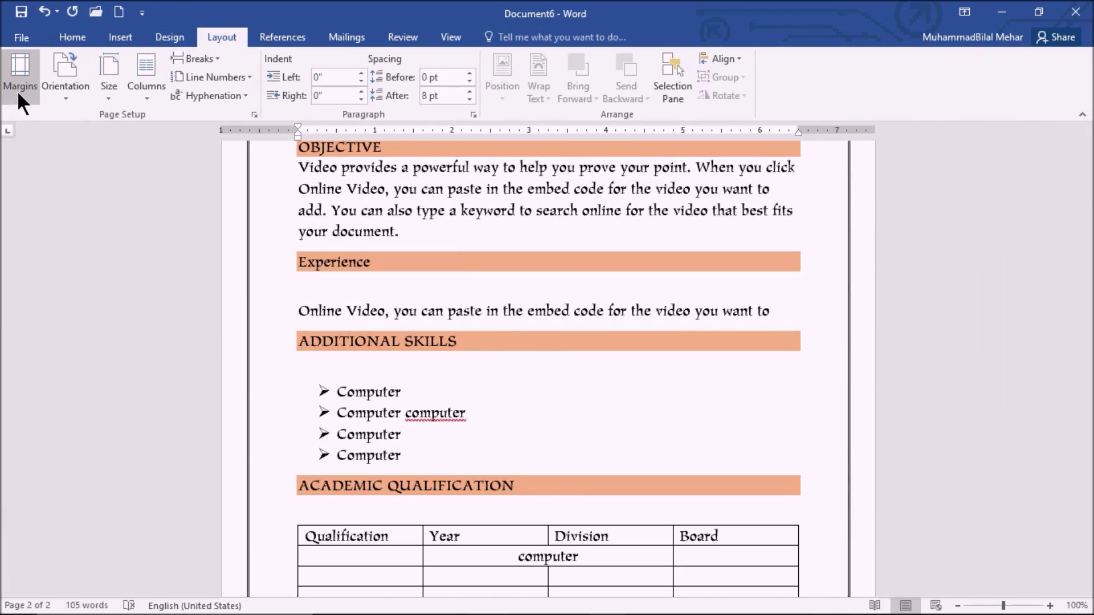
left_click(19, 96)
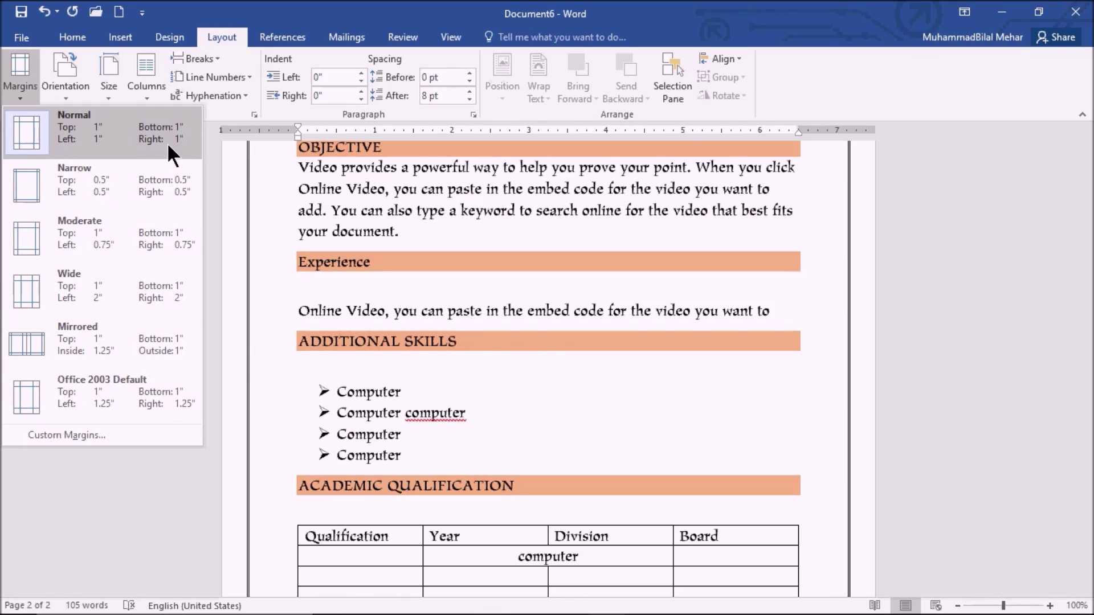
left_click(77, 182)
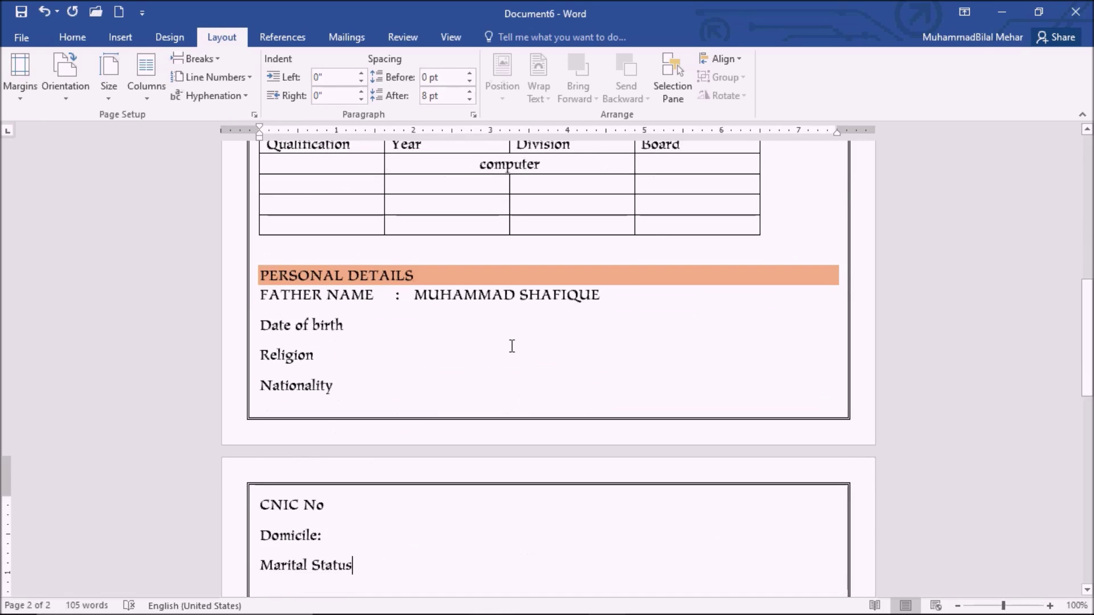
- Delete the blank lines under the Experience and Additional Skills headings
scroll(510, 344, "up", 4)
scroll(442, 328, "up", 4)
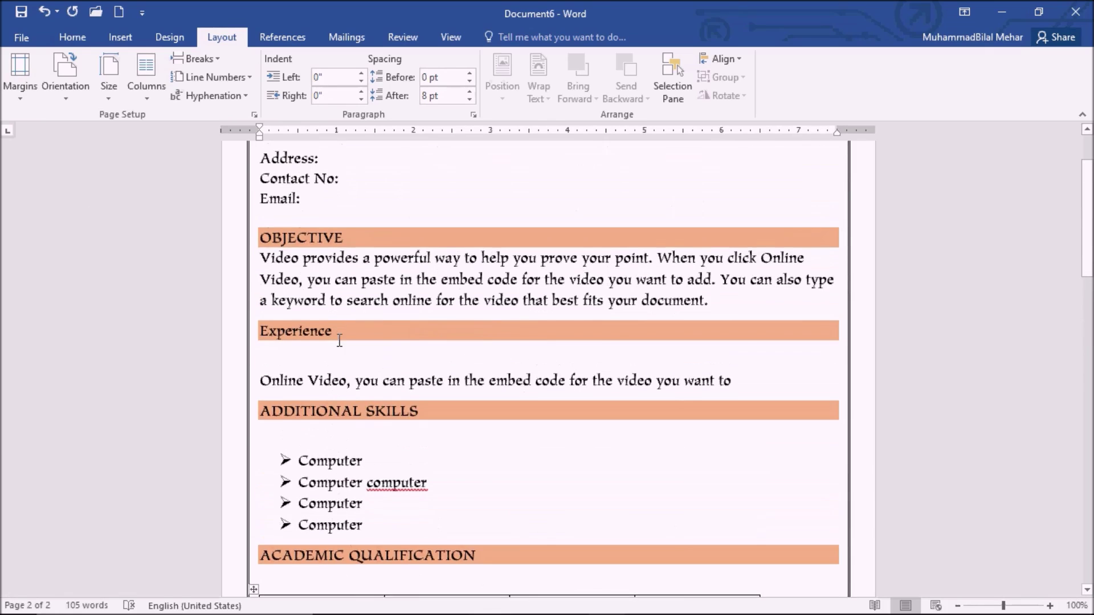
scroll(473, 332, "up", 1)
left_click(265, 434)
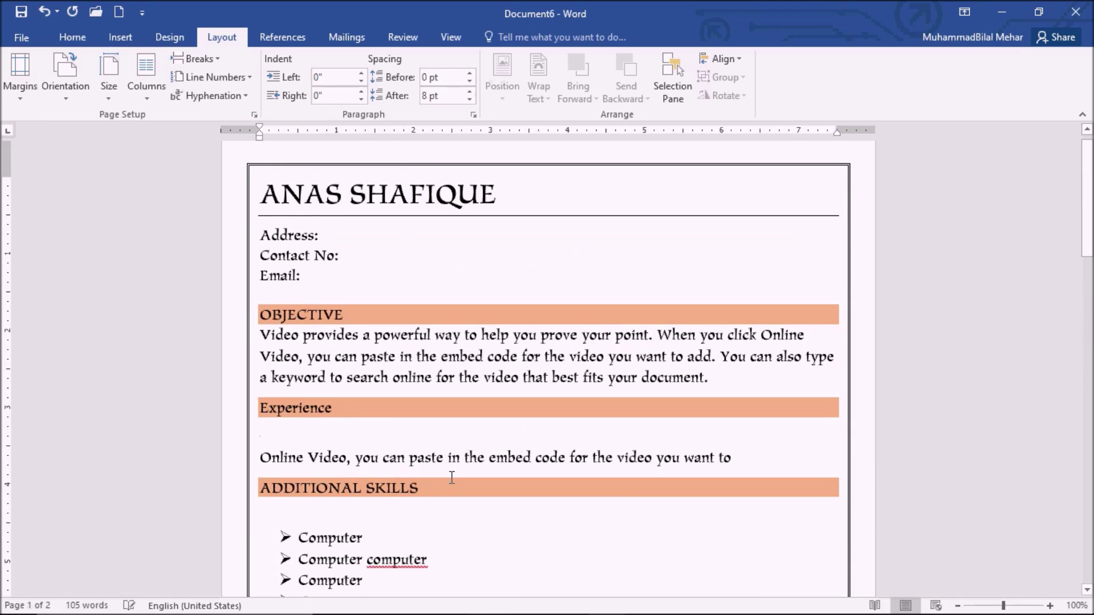
key("BackSpace")
scroll(472, 495, "down", 3)
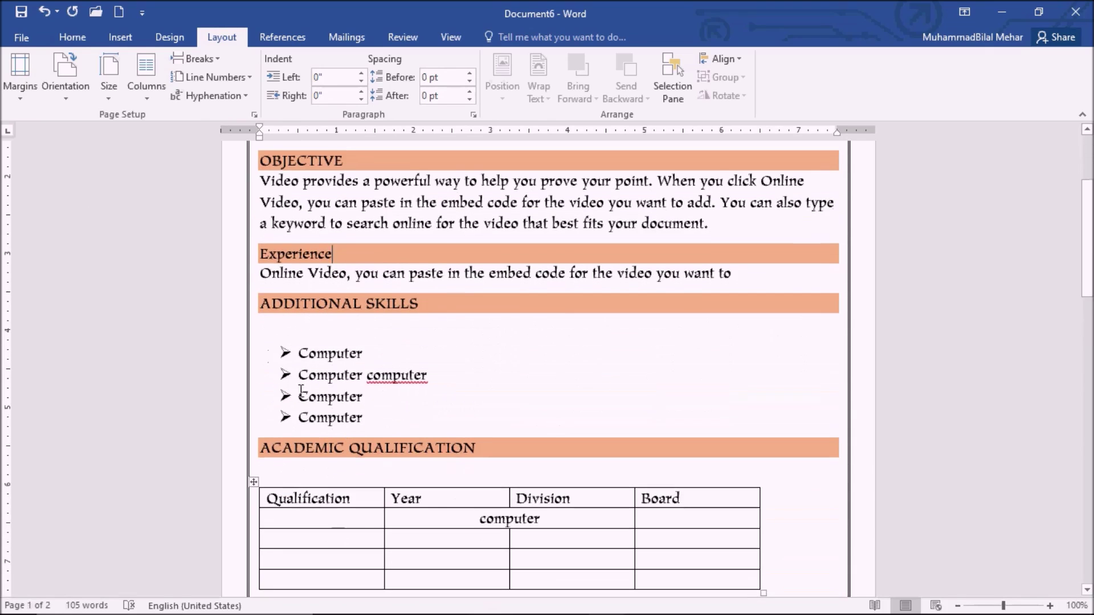
left_click(267, 332)
key("BackSpace")
- Delete the blank line under Academic Qualification, then undo an attempted move of the qualification table
scroll(462, 405, "down", 3)
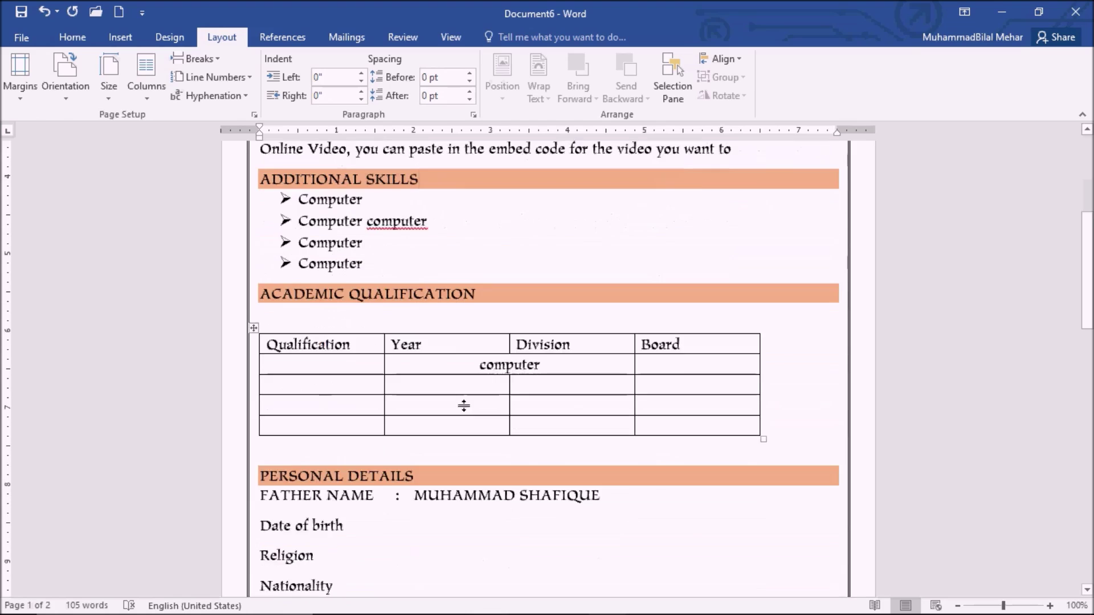
scroll(410, 475, "down", 3)
scroll(418, 474, "down", 3)
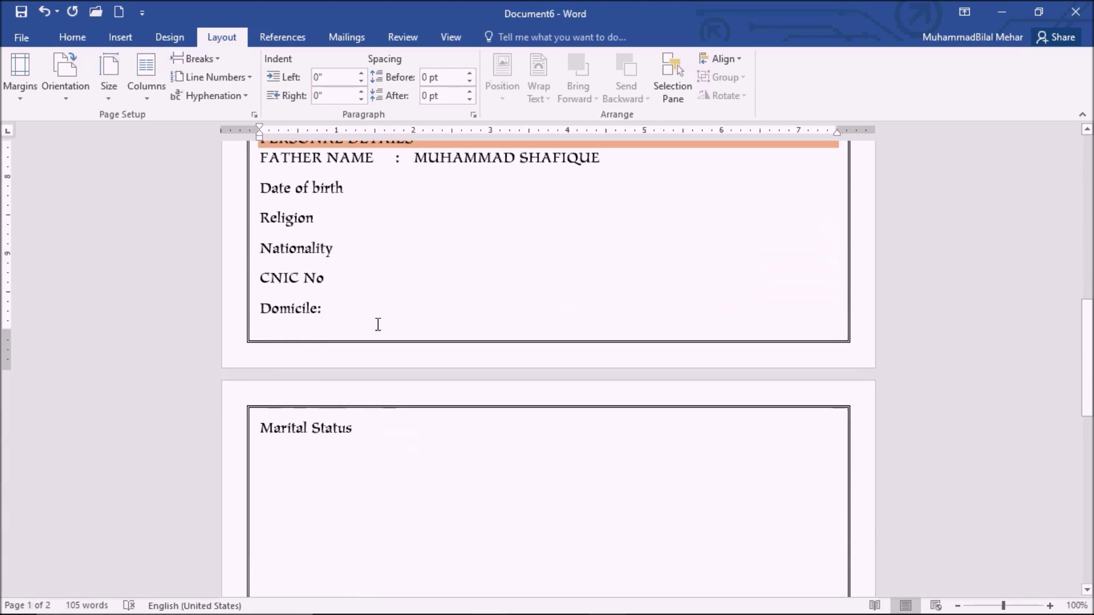
scroll(376, 325, "up", 3)
scroll(368, 323, "up", 2)
left_click(284, 348)
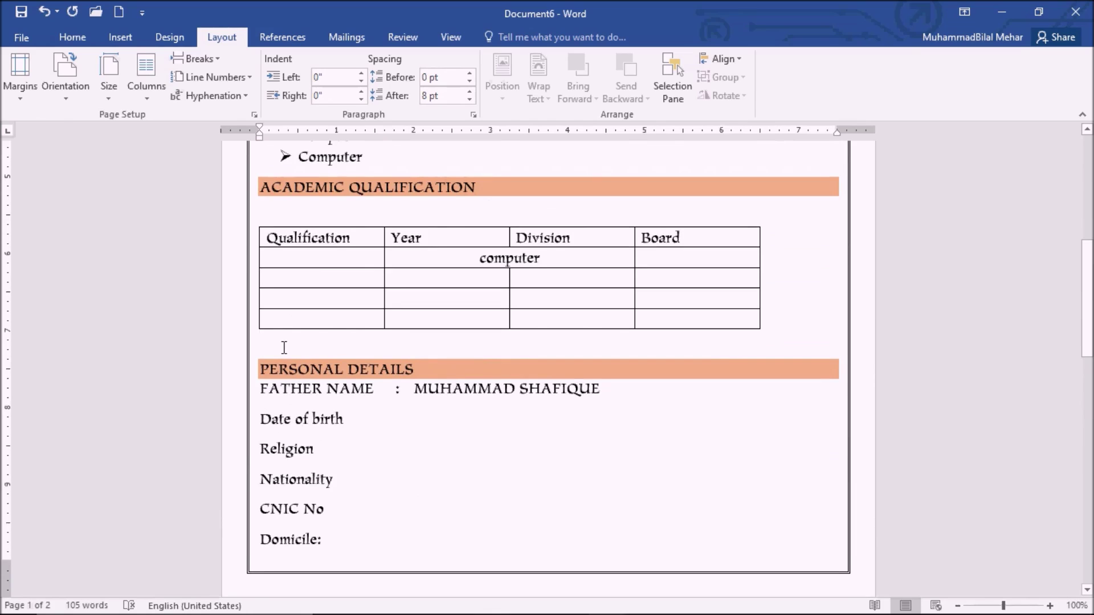
scroll(284, 348, "up", 2)
left_click(288, 330)
key("BackSpace")
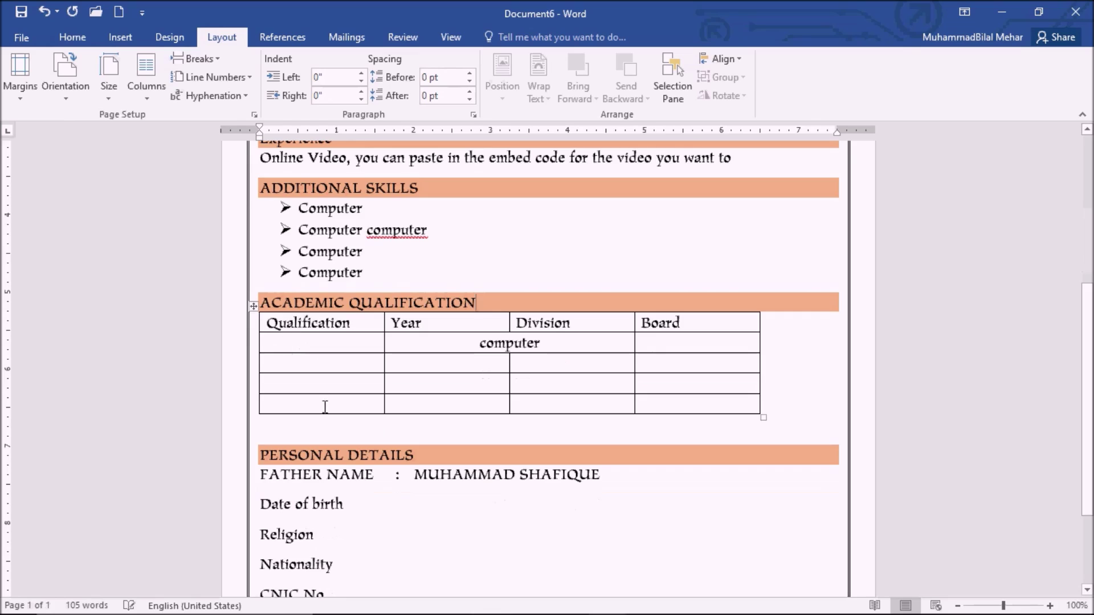
mouse_move(253, 307)
left_mouse_down()
mouse_move(317, 334)
mouse_move(291, 322)
mouse_move(292, 342)
mouse_move(294, 330)
left_mouse_up()
scroll(454, 454, "down", 4)
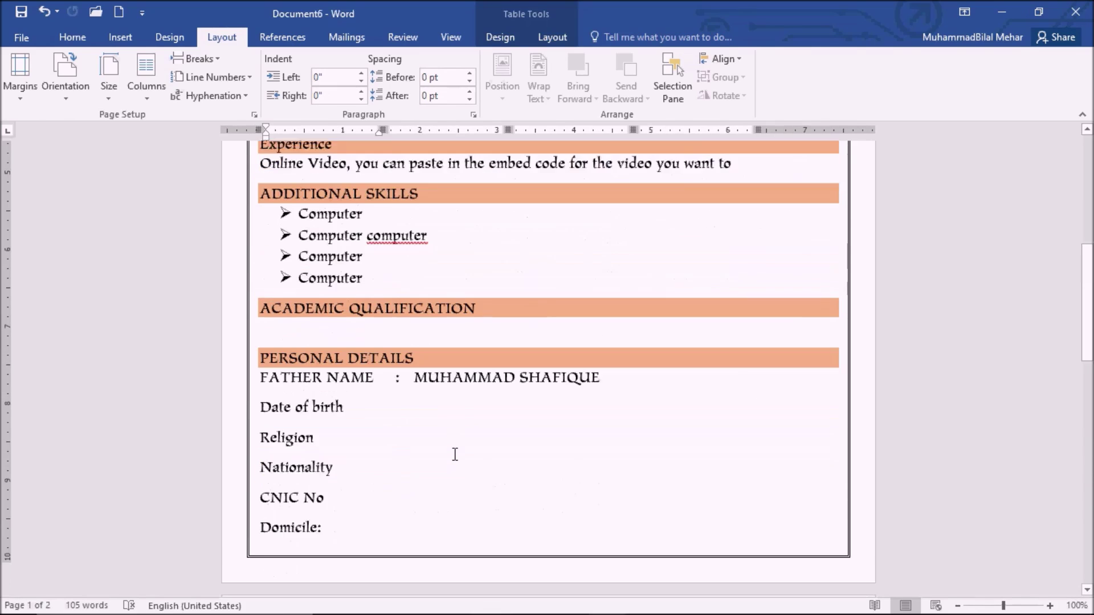
scroll(455, 455, "down", 1)
key("ctrl+z")
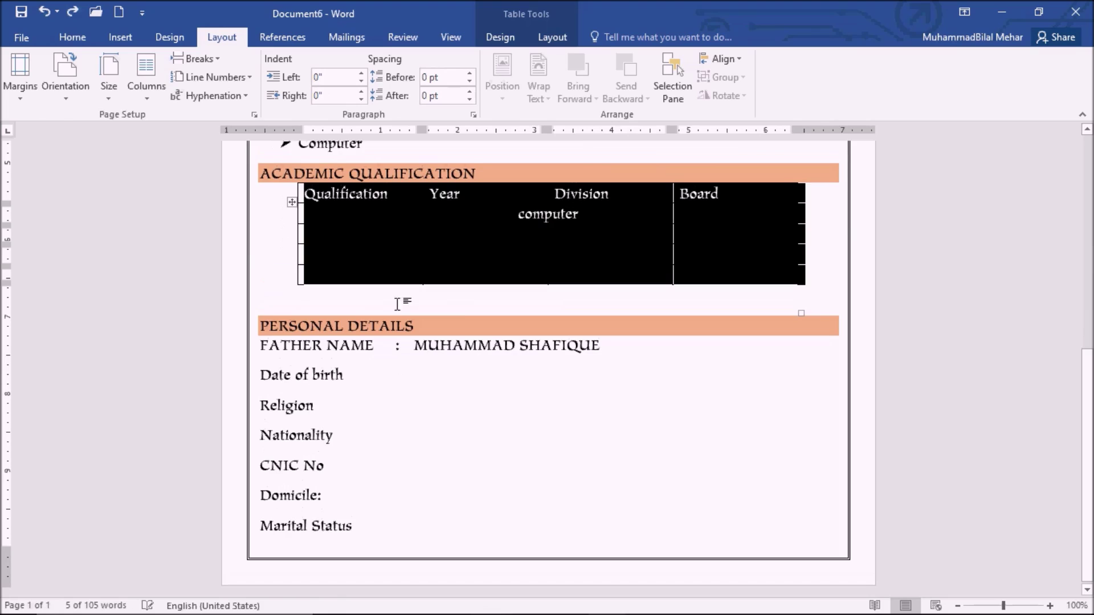
- Check the empty line below the qualification table, briefly selecting and deselecting its last row
left_click(468, 302)
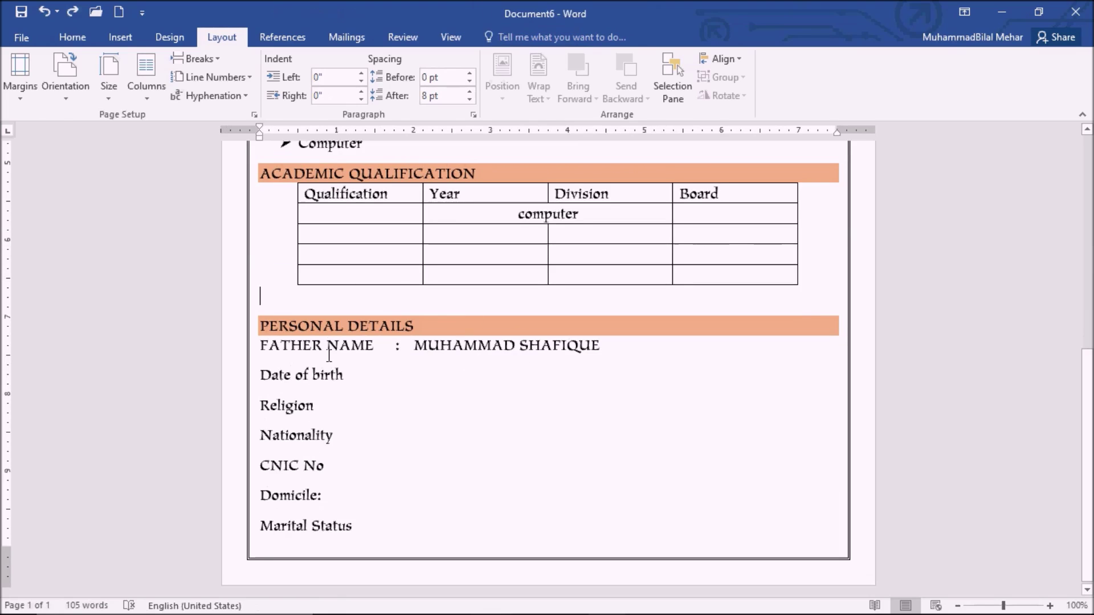
scroll(381, 489, "up", 2)
scroll(381, 488, "up", 1)
scroll(380, 485, "down", 2)
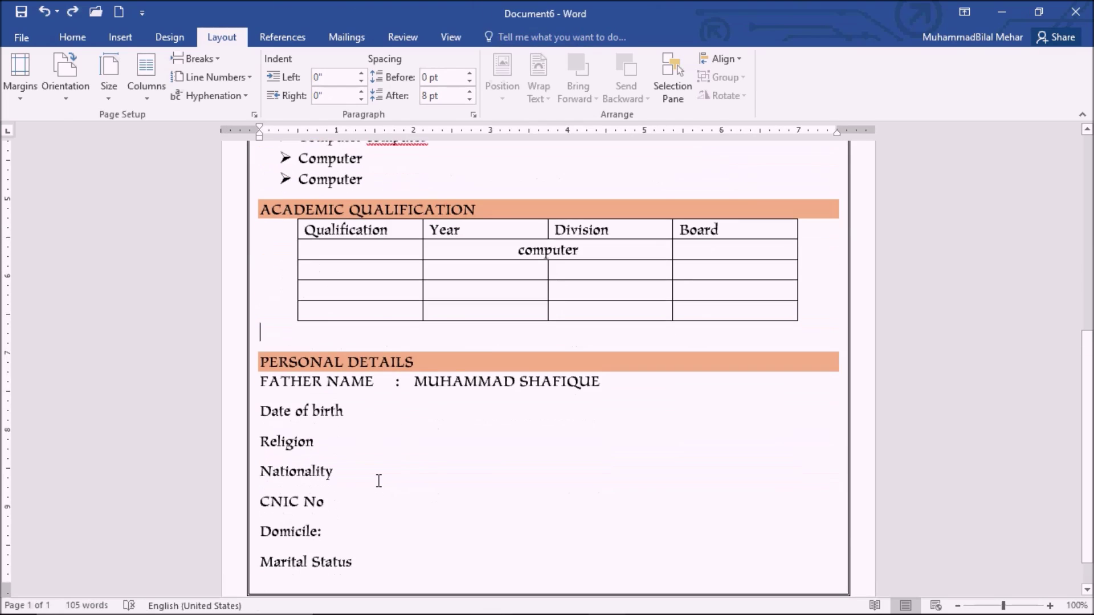
left_click(266, 328)
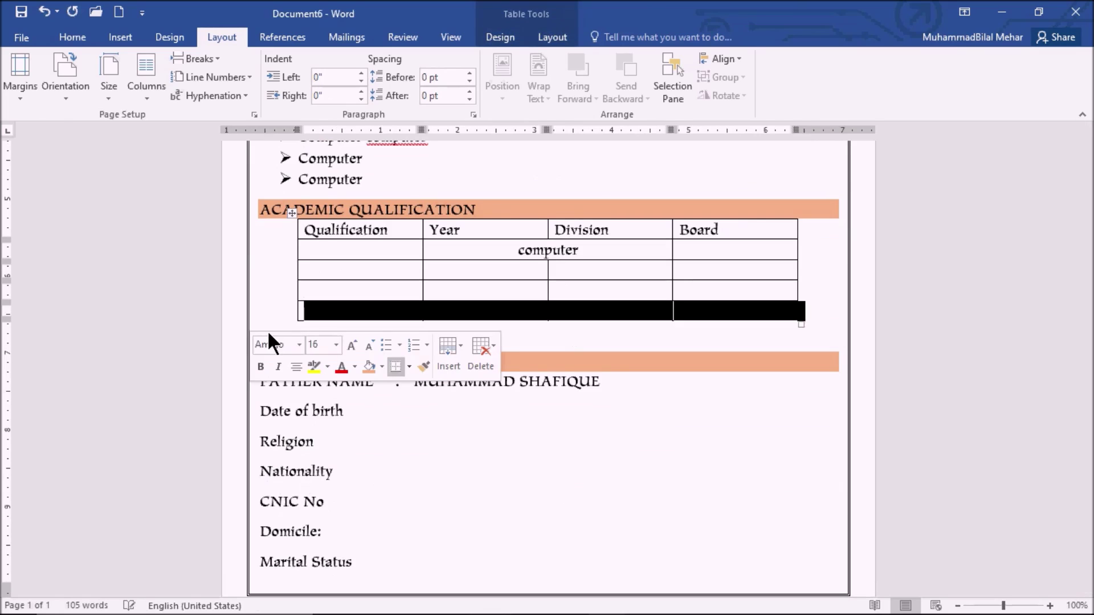
left_click(264, 342)
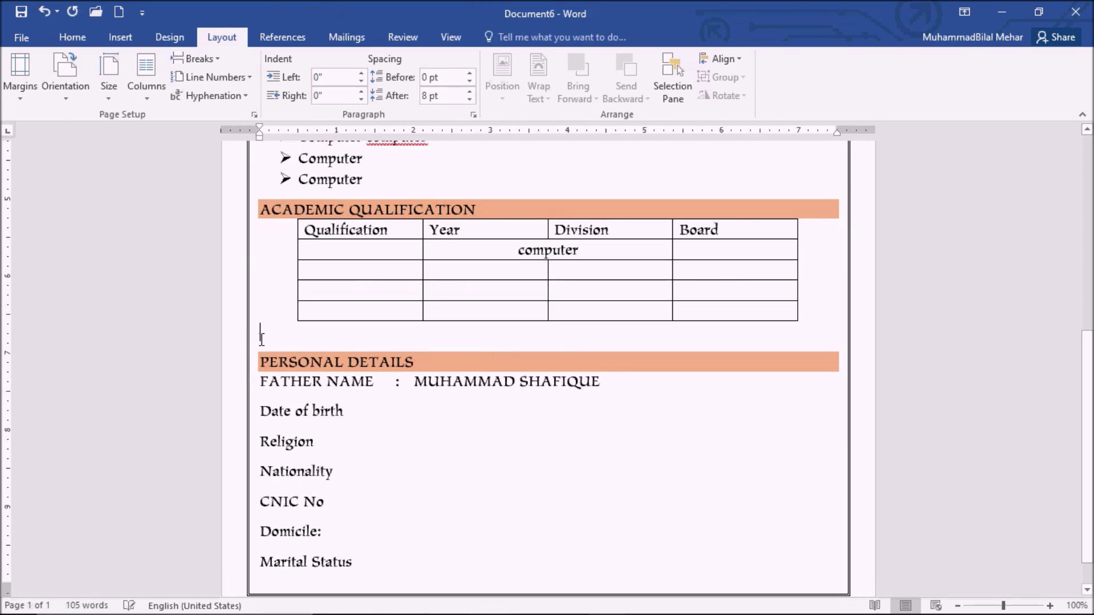
scroll(294, 315, "up", 2)
scroll(293, 314, "up", 2)
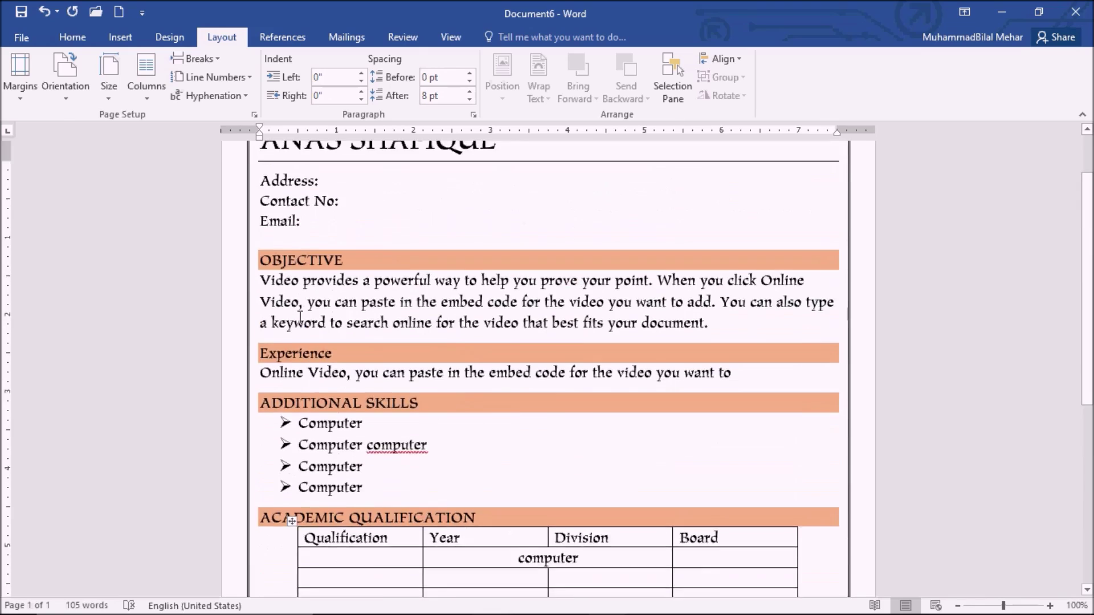
- Review the one-page CV from the Email line upward, then show Document6's File Info page
scroll(293, 315, "up", 2)
left_click(289, 312)
scroll(506, 392, "down", 5)
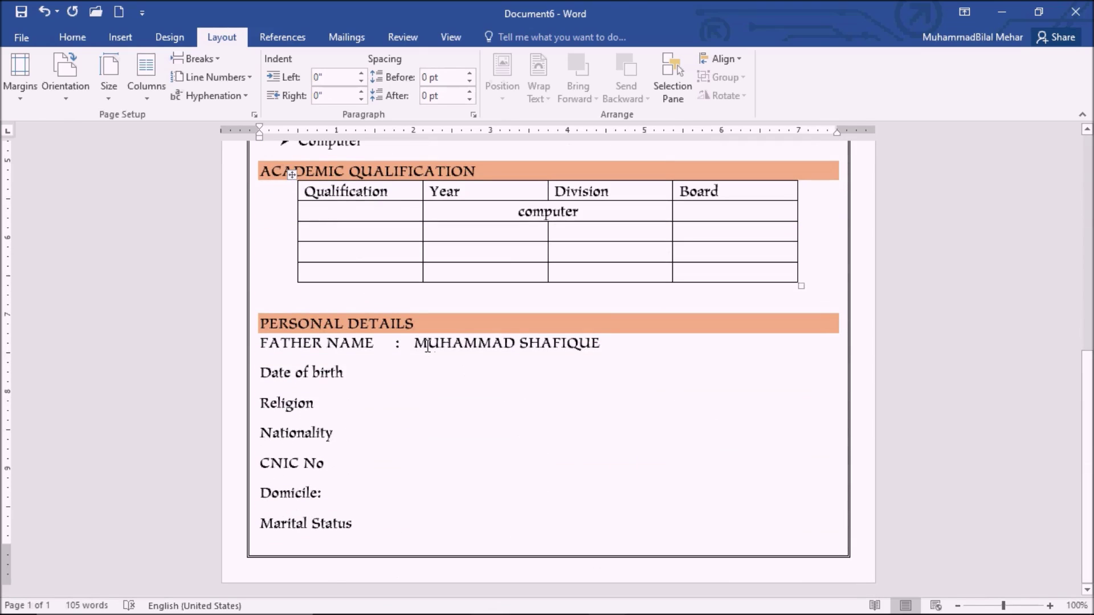
scroll(630, 342, "up", 4)
scroll(631, 342, "up", 2)
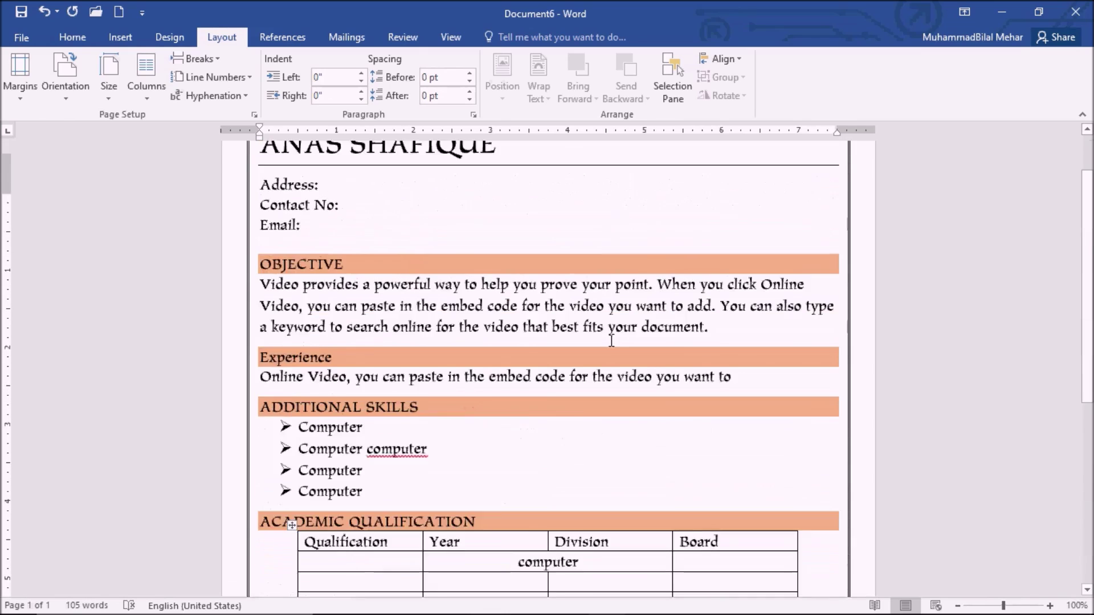
scroll(586, 323, "up", 1)
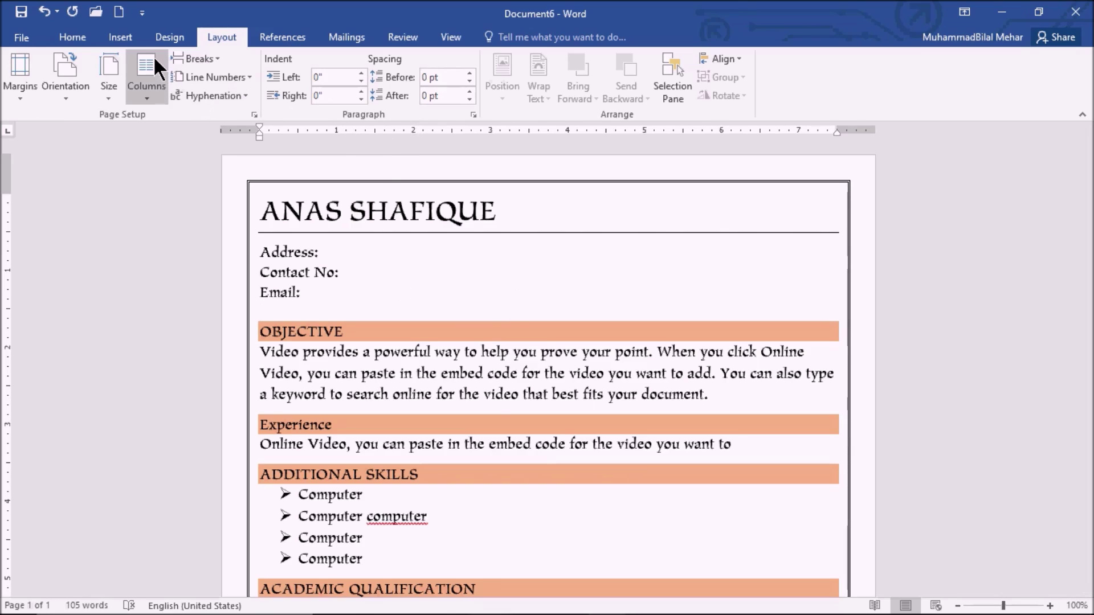
left_click(73, 37)
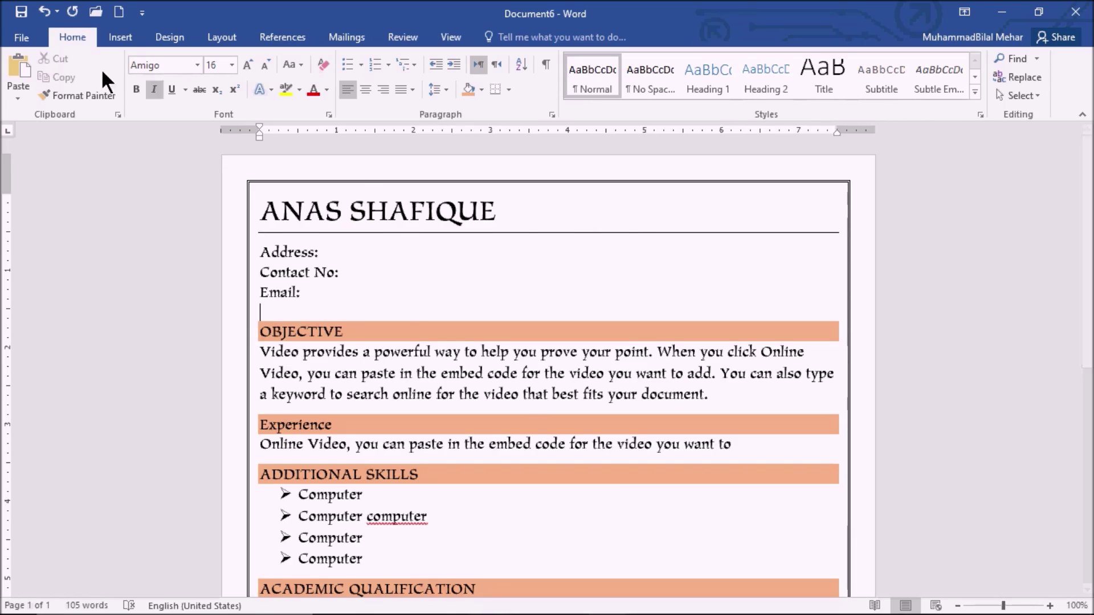
left_click(15, 37)
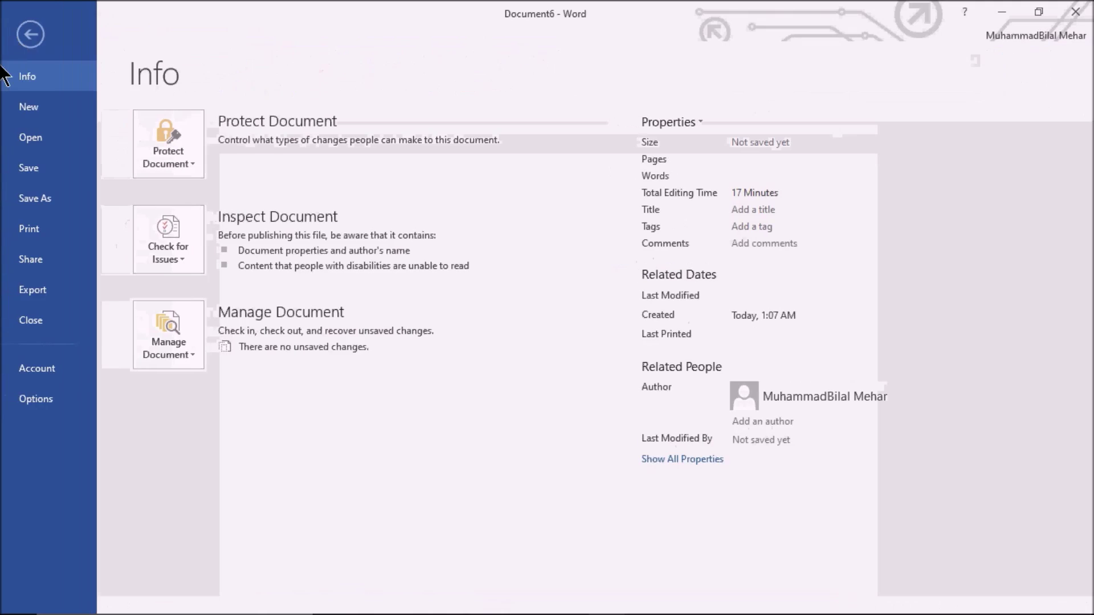
- Search online templates for 'cv' and create a document from the Blue grey resume template
left_click(28, 107)
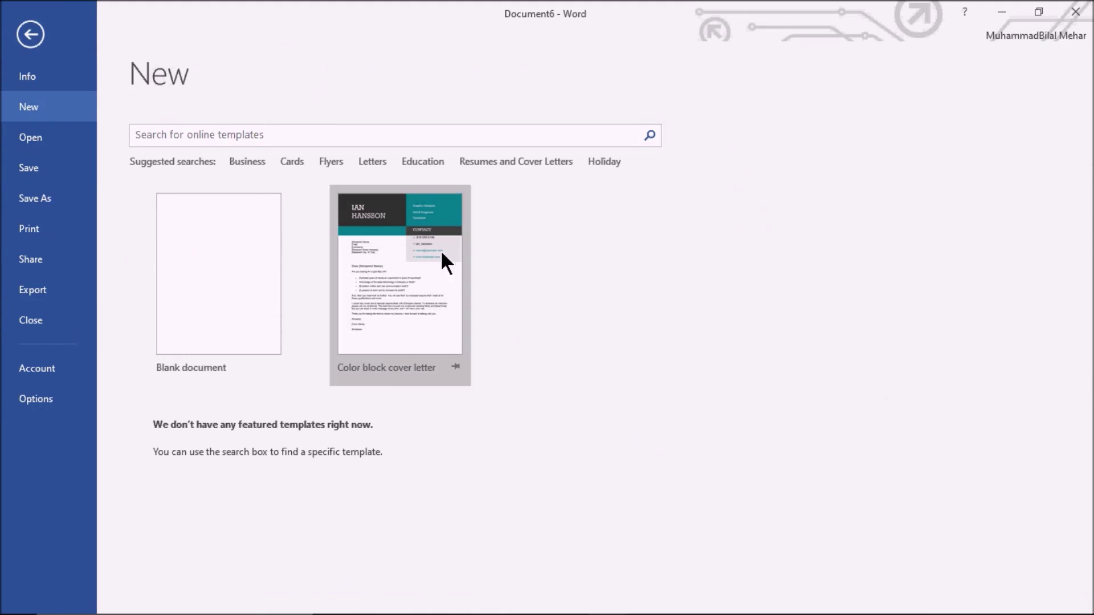
left_click(262, 135)
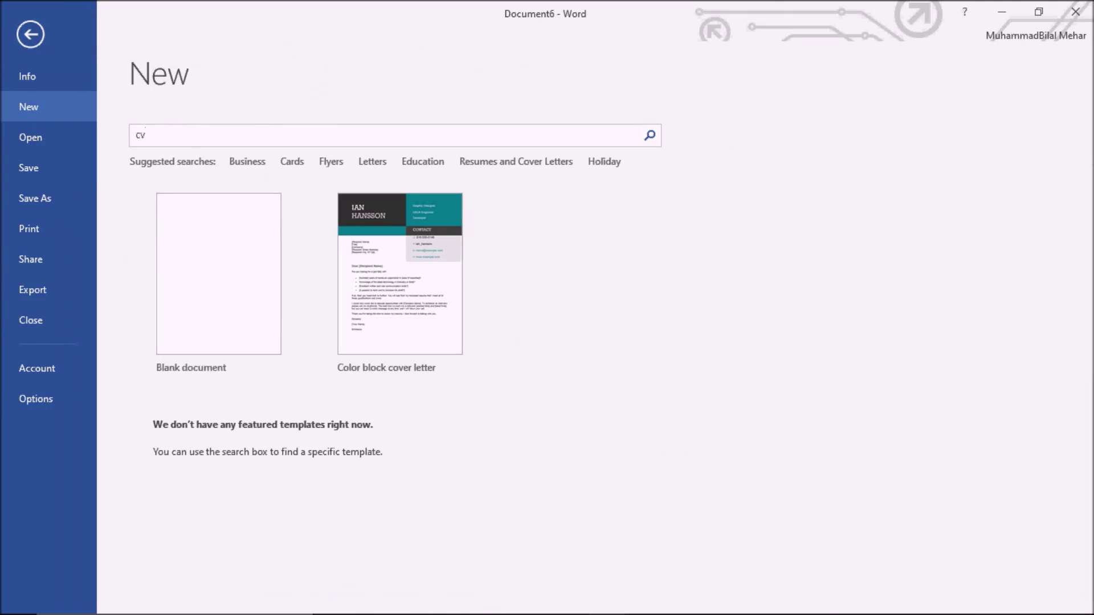
key("Return")
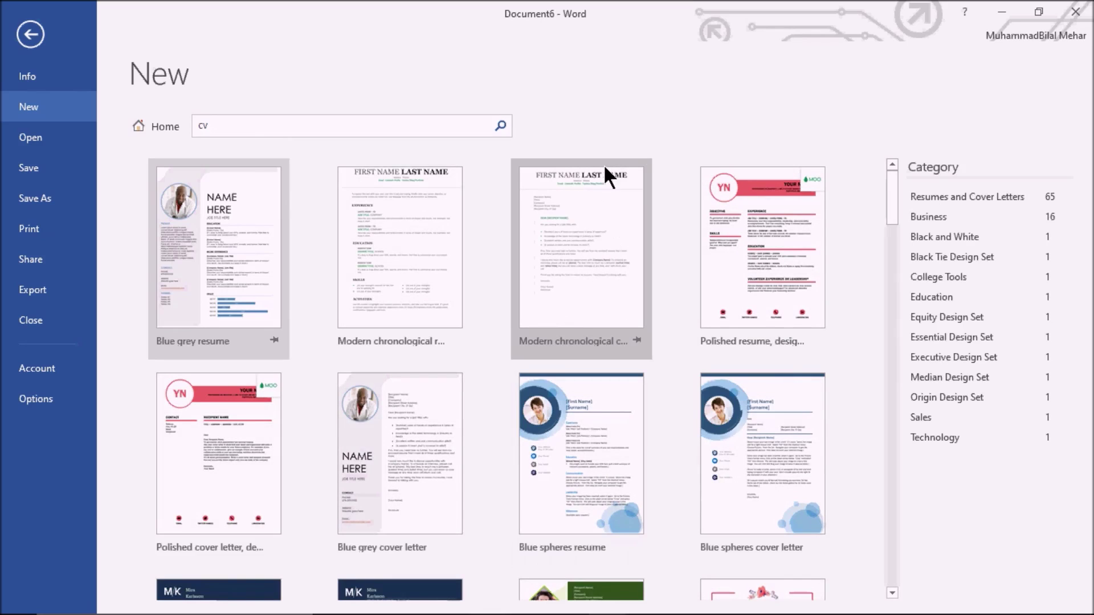
scroll(683, 250, "down", 3)
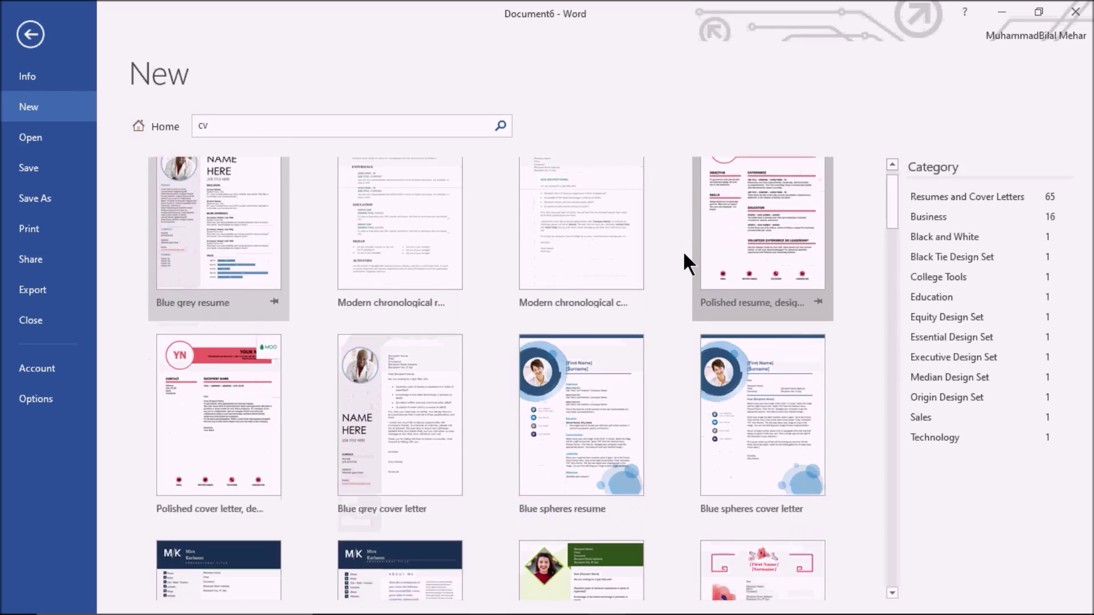
scroll(680, 296, "down", 1)
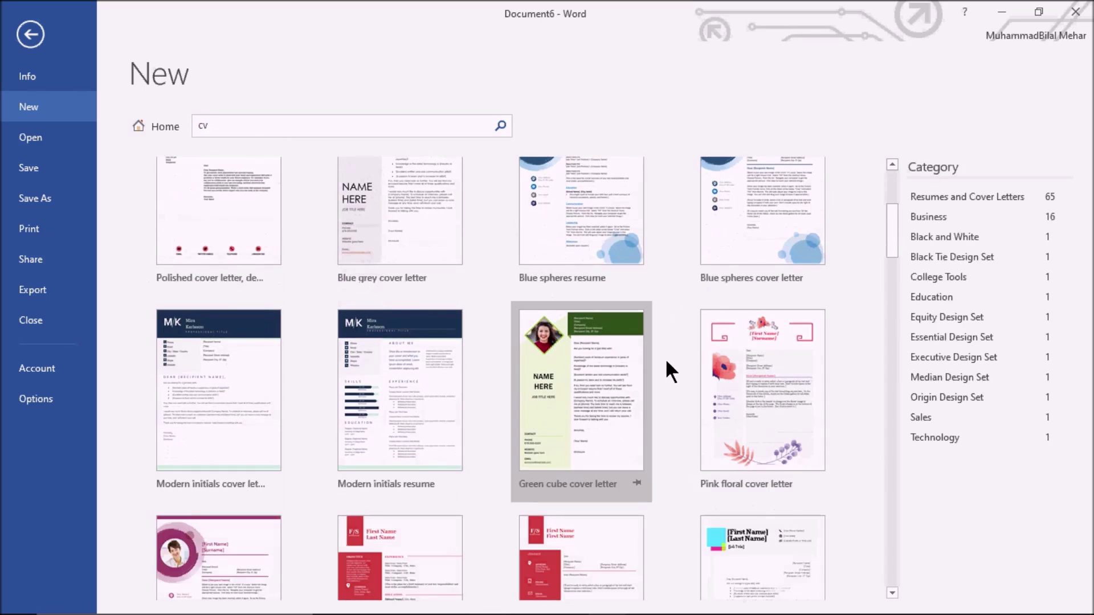
scroll(661, 353, "down", 3)
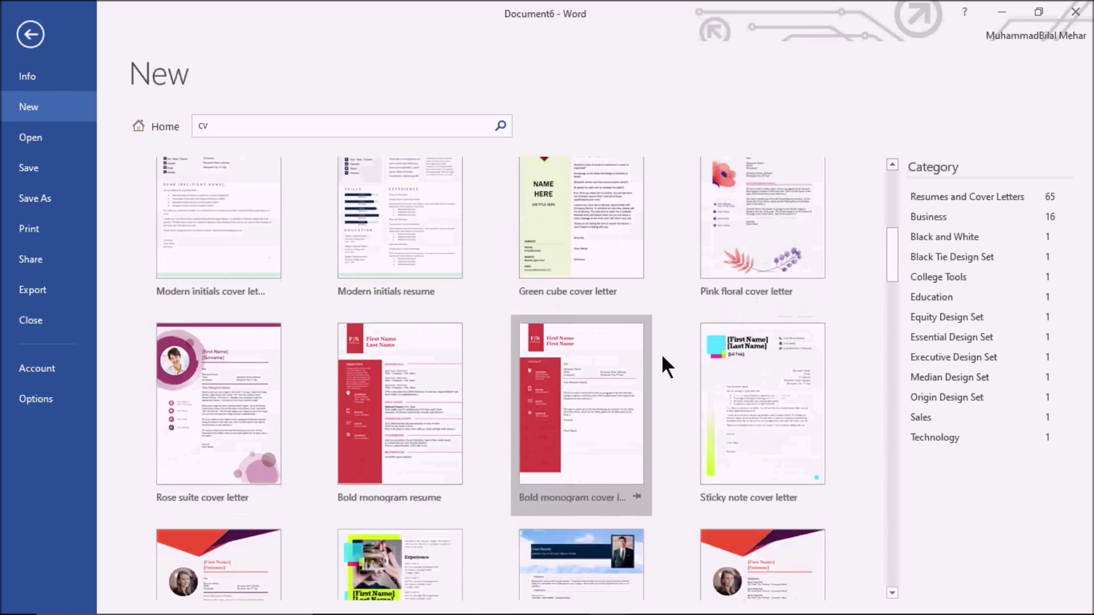
scroll(661, 353, "up", 3)
scroll(661, 353, "up", 4)
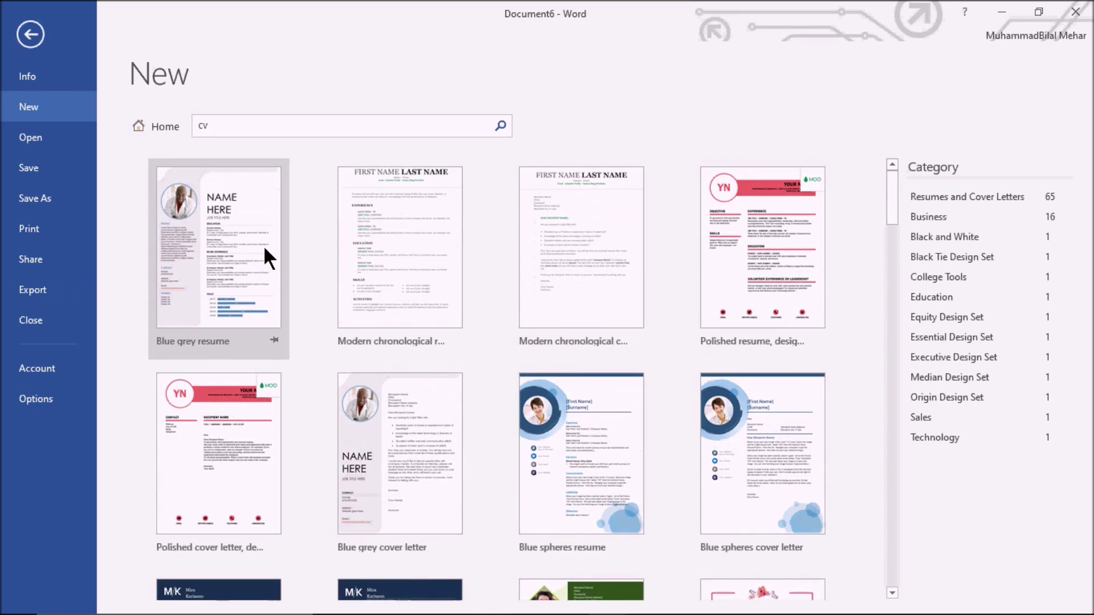
left_click(236, 234)
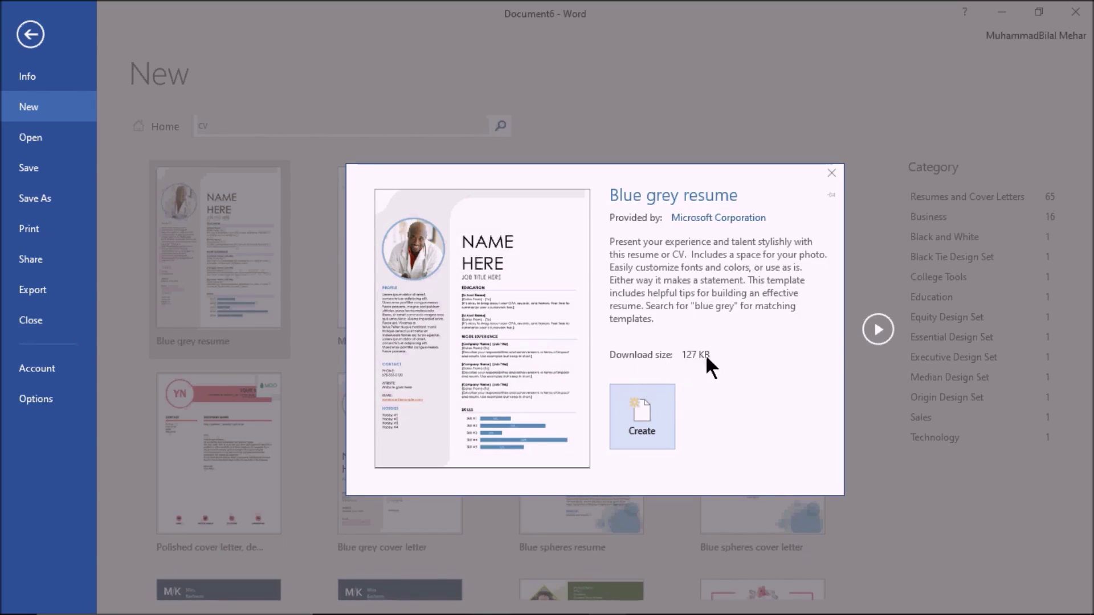
left_click(632, 409)
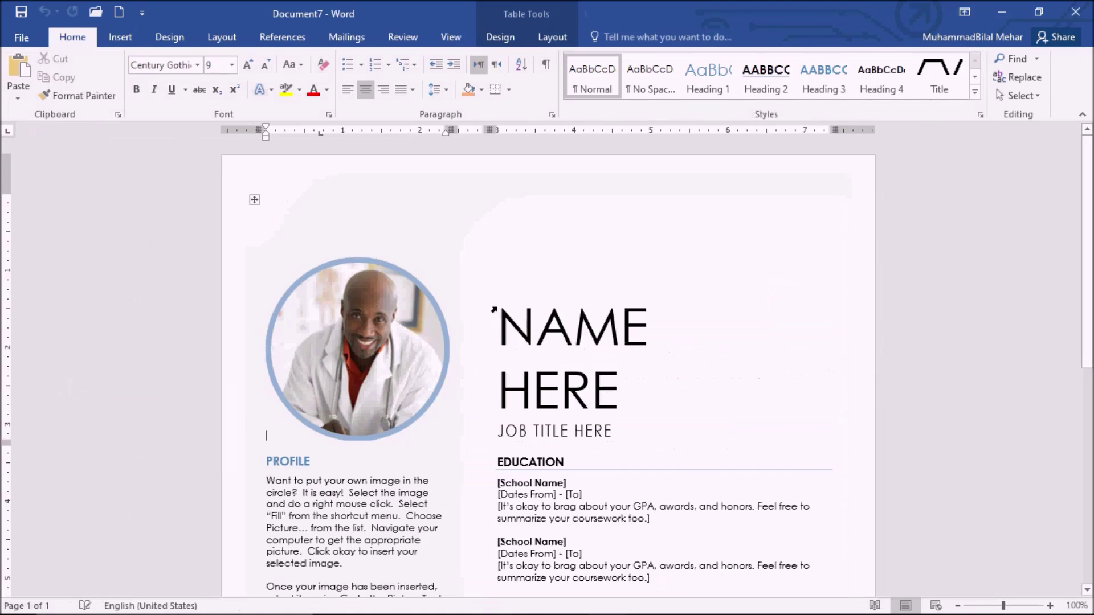
scroll(763, 358, "down", 2)
- Scroll through the new Blue grey resume to look over its sections
scroll(760, 357, "down", 3)
scroll(758, 358, "down", 5)
scroll(753, 357, "down", 4)
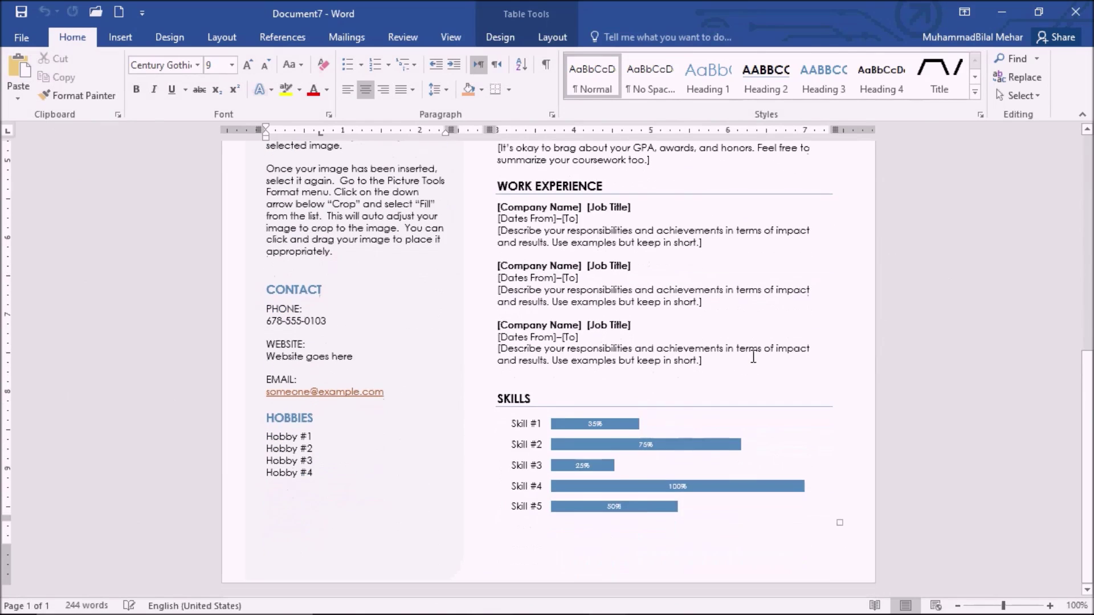
scroll(713, 392, "up", 8)
scroll(678, 384, "up", 8)
scroll(676, 383, "down", 9)
scroll(676, 386, "down", 6)
scroll(675, 386, "up", 2)
scroll(676, 386, "up", 8)
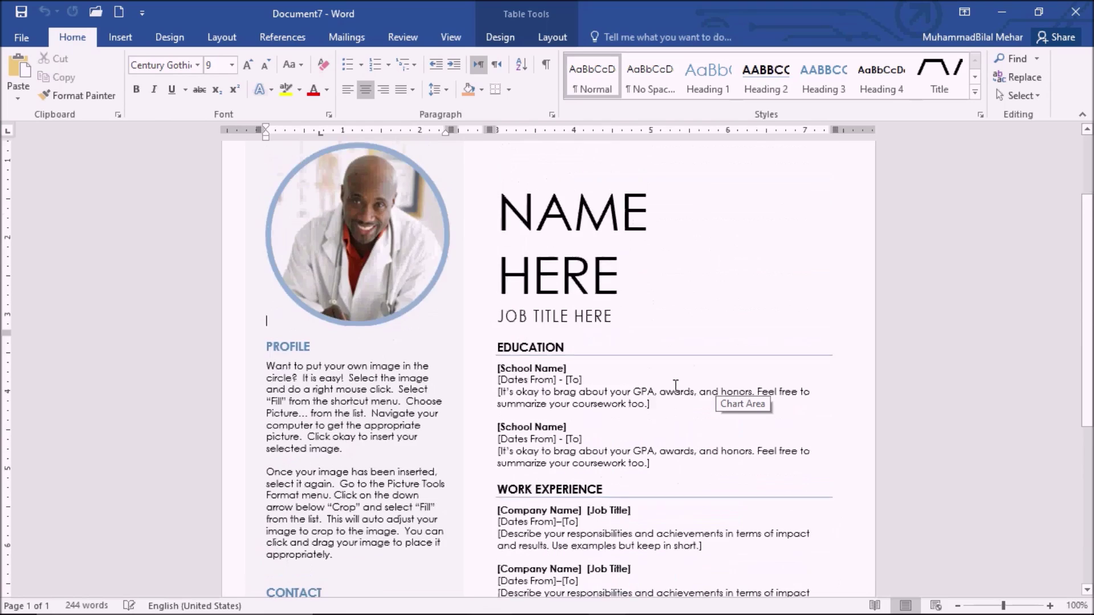
scroll(675, 386, "up", 4)
- Select the circular profile photo and view its picture formatting options
left_click(356, 342)
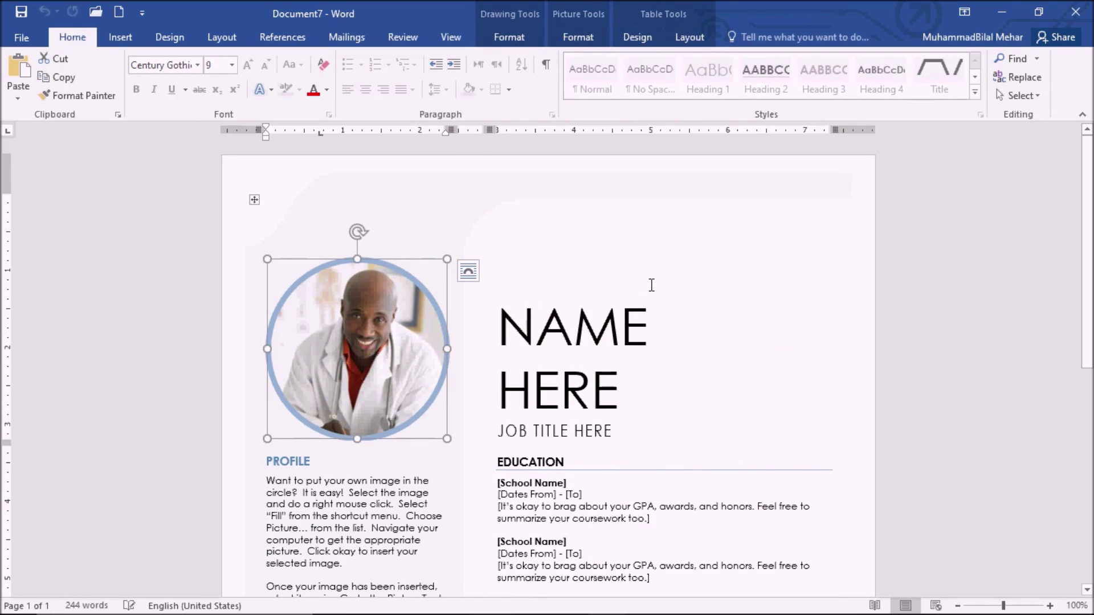
left_click(578, 37)
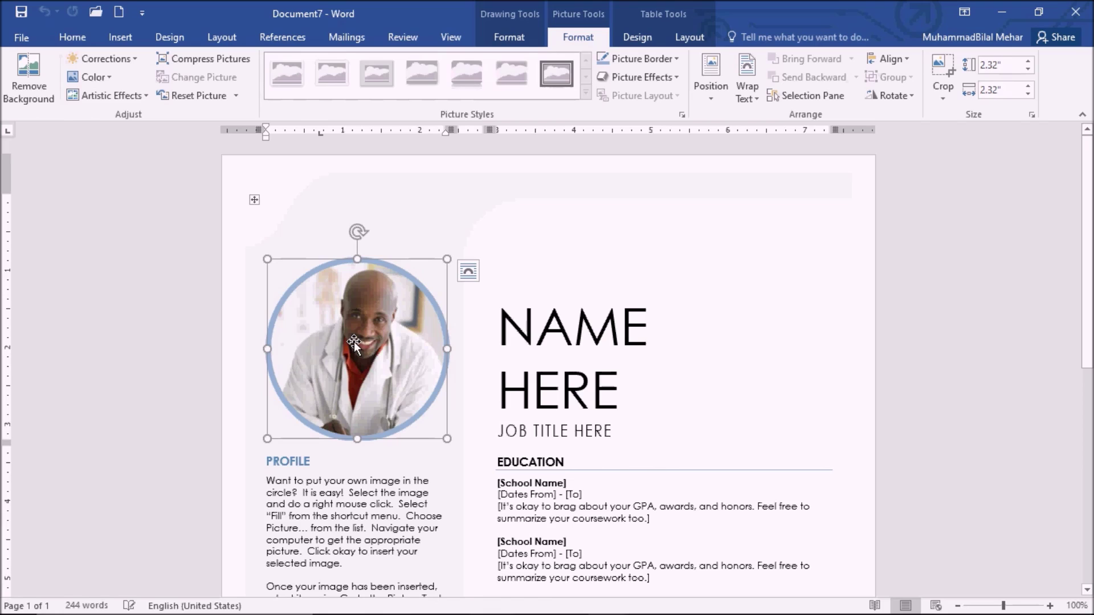
left_click(120, 37)
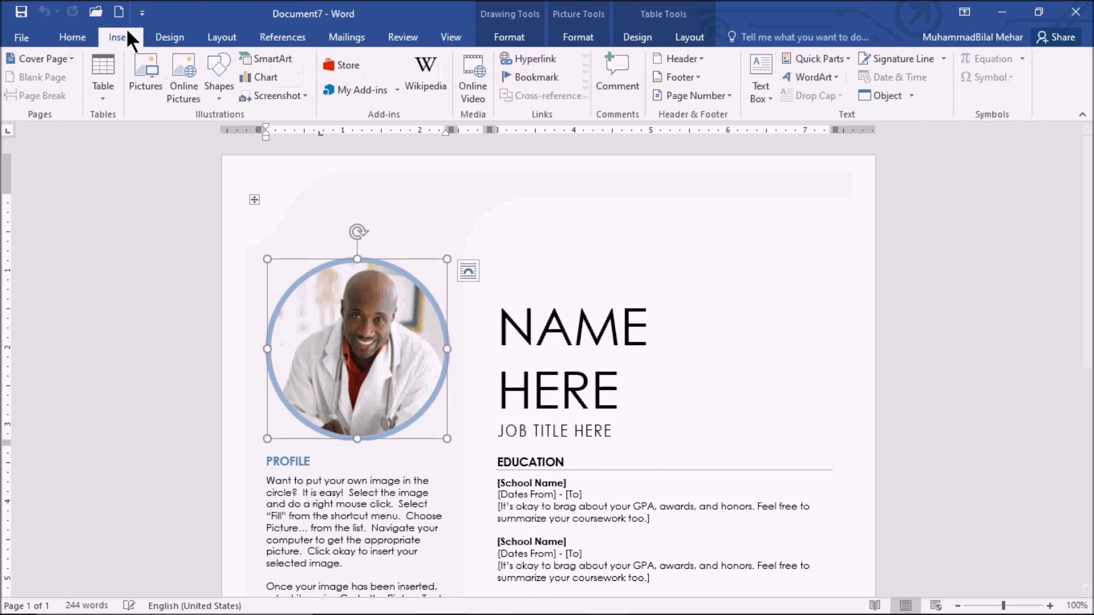
- Browse Screenshots for a replacement picture but cancel, then drag the circular photo slightly smaller
left_click(141, 88)
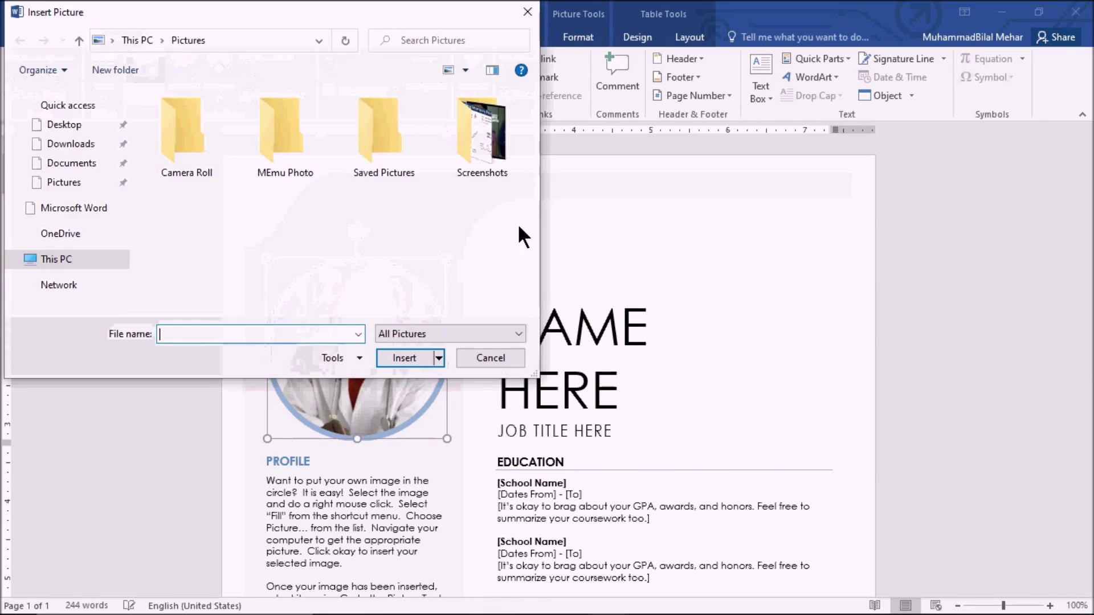
double_click(464, 155)
left_click(405, 137)
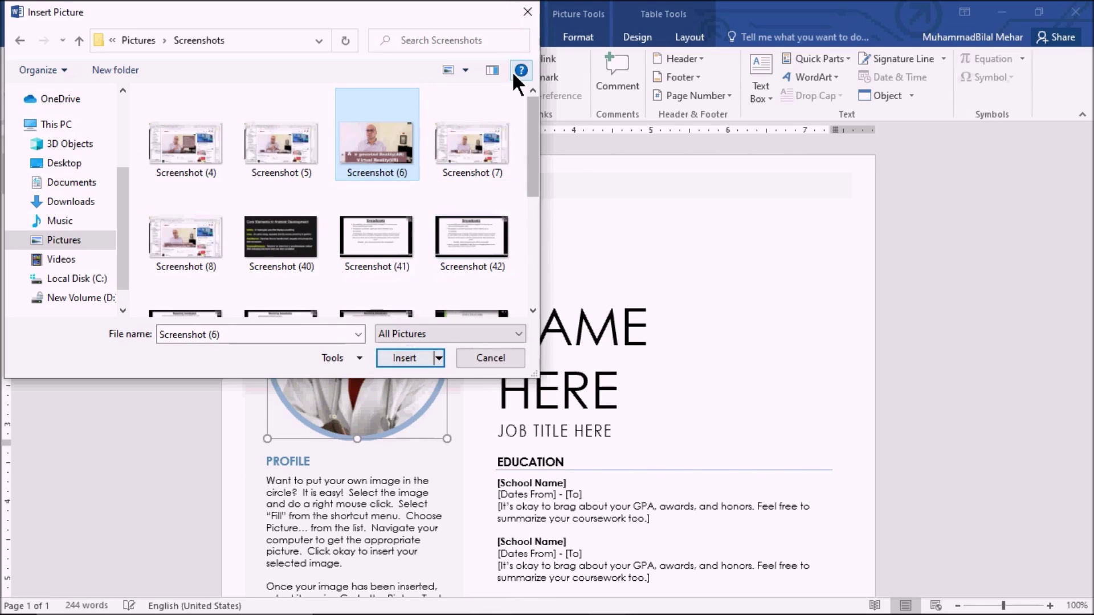
left_click(528, 11)
left_click_drag(444, 256, 419, 289)
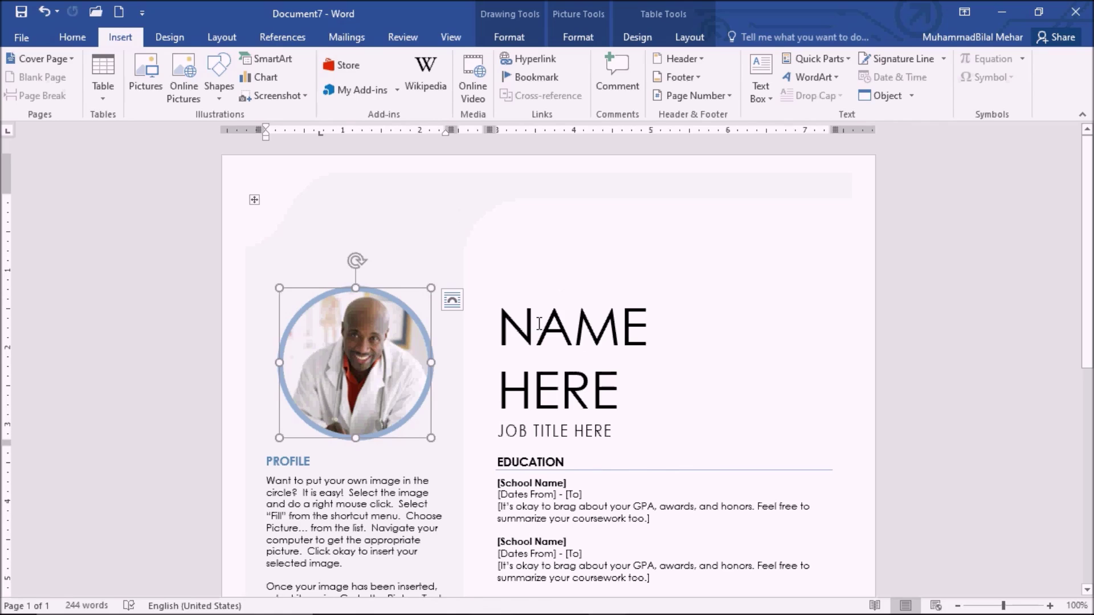
left_click_drag(511, 329, 552, 386)
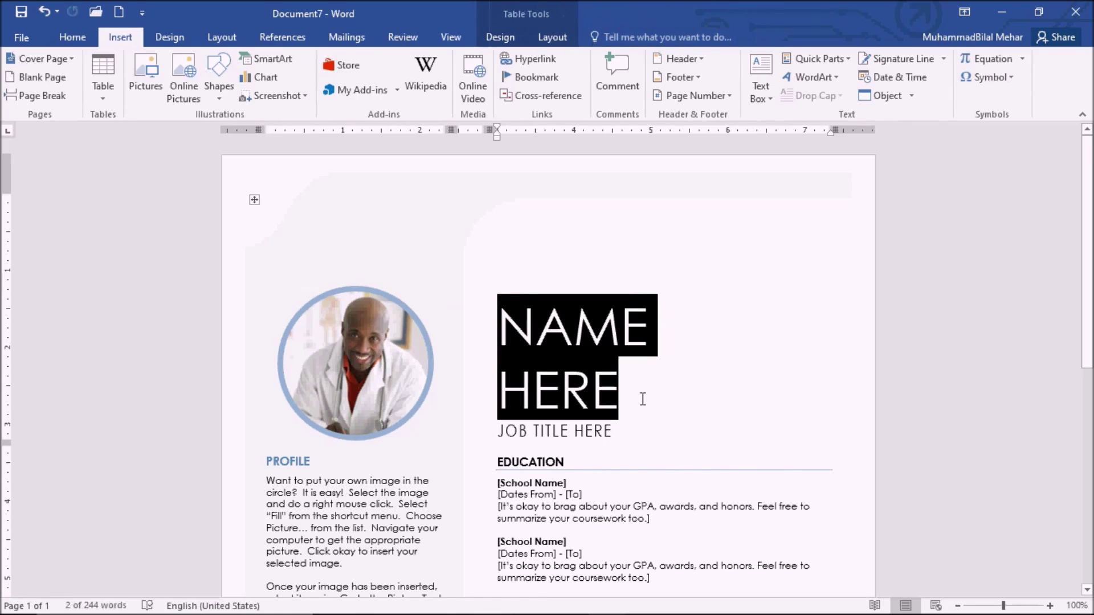
scroll(643, 399, "down", 1)
triple_click(535, 389)
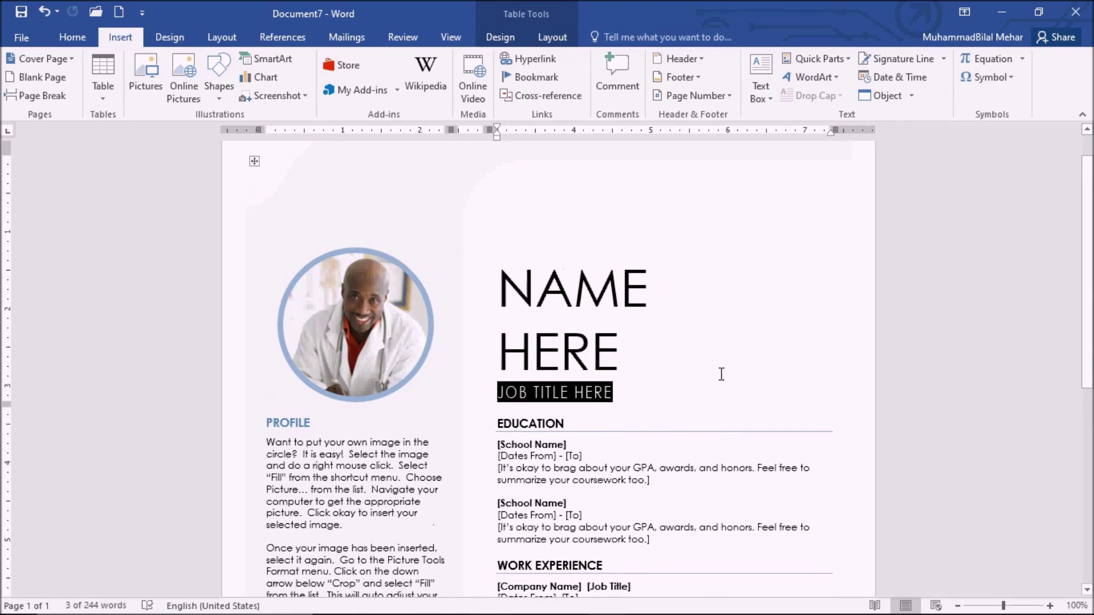
scroll(683, 342, "down", 3)
double_click(535, 307)
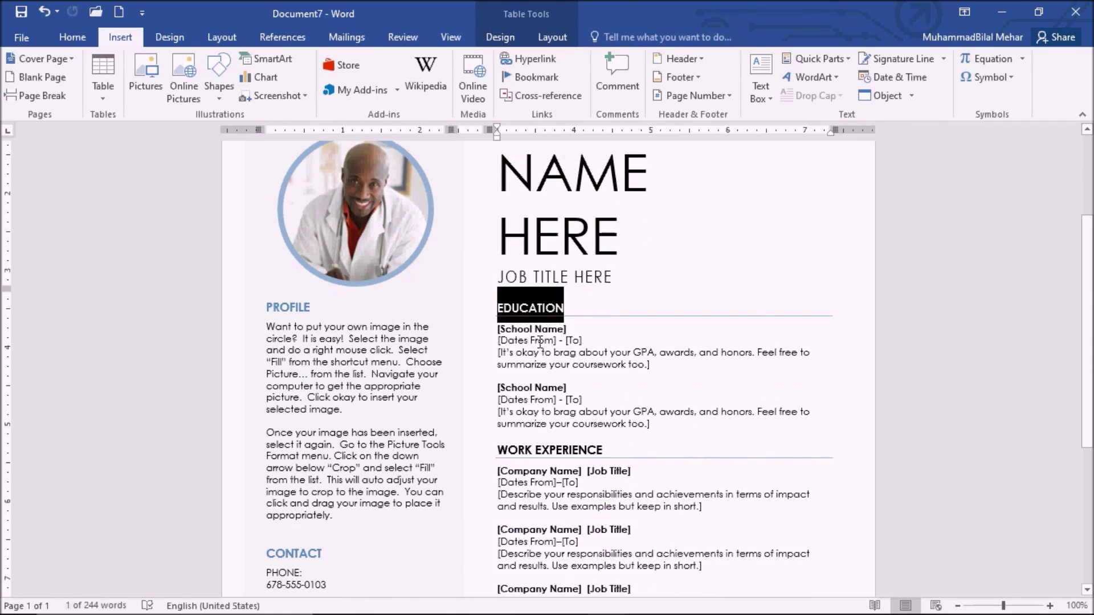
left_click(542, 340)
left_click(552, 365)
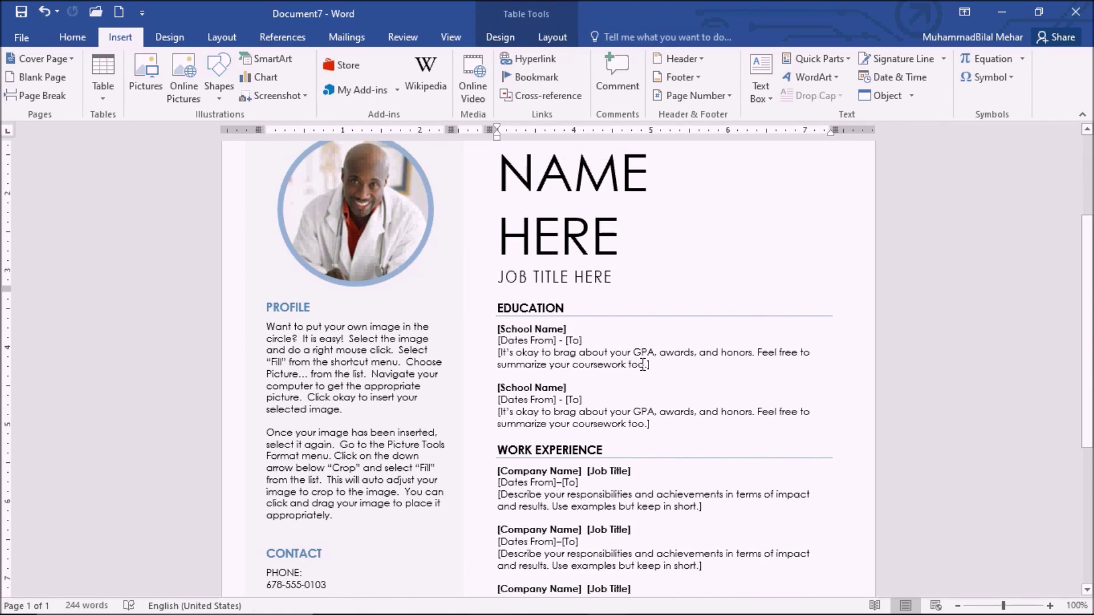
scroll(642, 365, "down", 3)
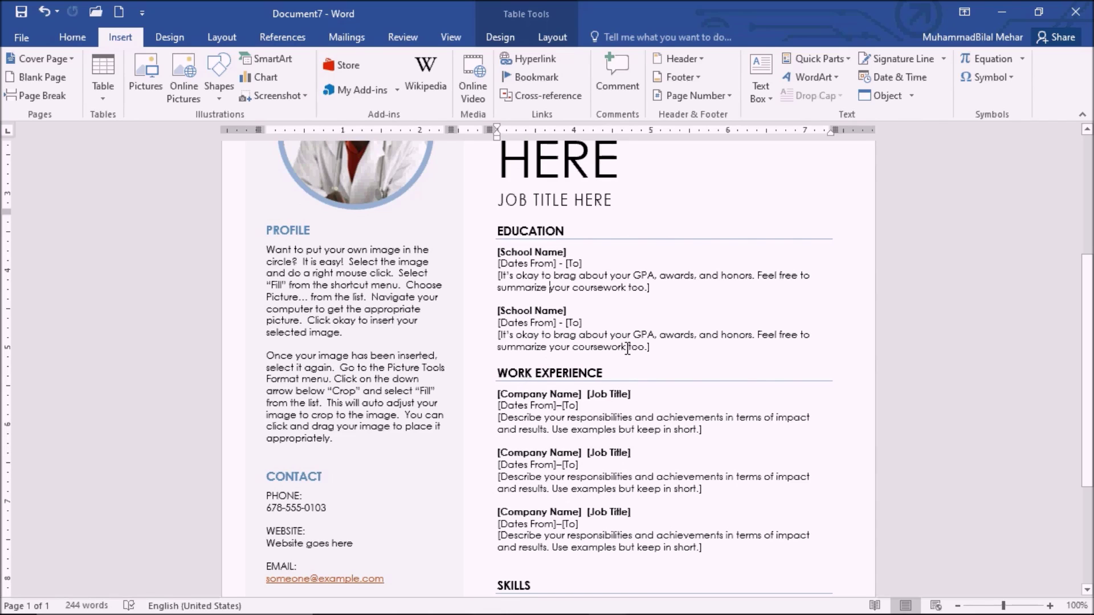
scroll(627, 348, "down", 3)
left_click(548, 328)
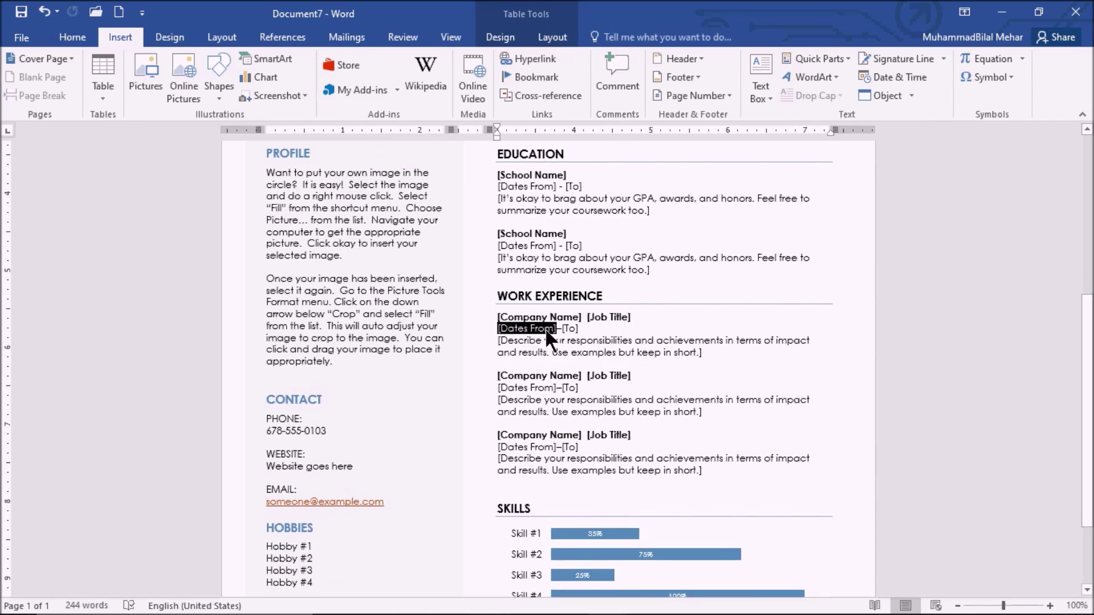
left_click(533, 376)
scroll(485, 387, "down", 3)
scroll(419, 308, "up", 3)
left_click(295, 443)
scroll(433, 467, "down", 2)
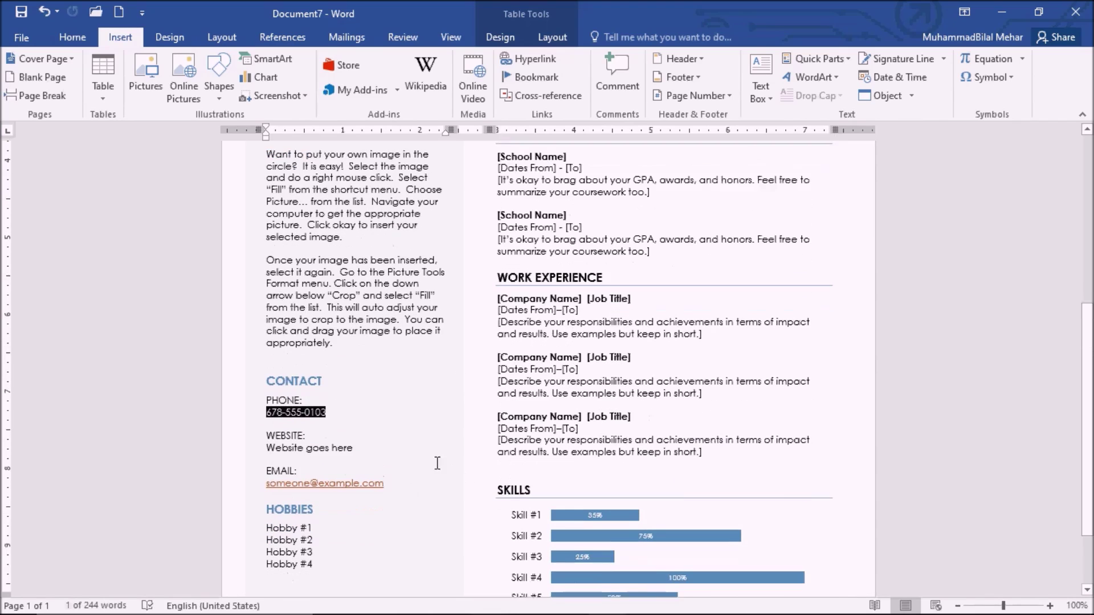
left_click(320, 442)
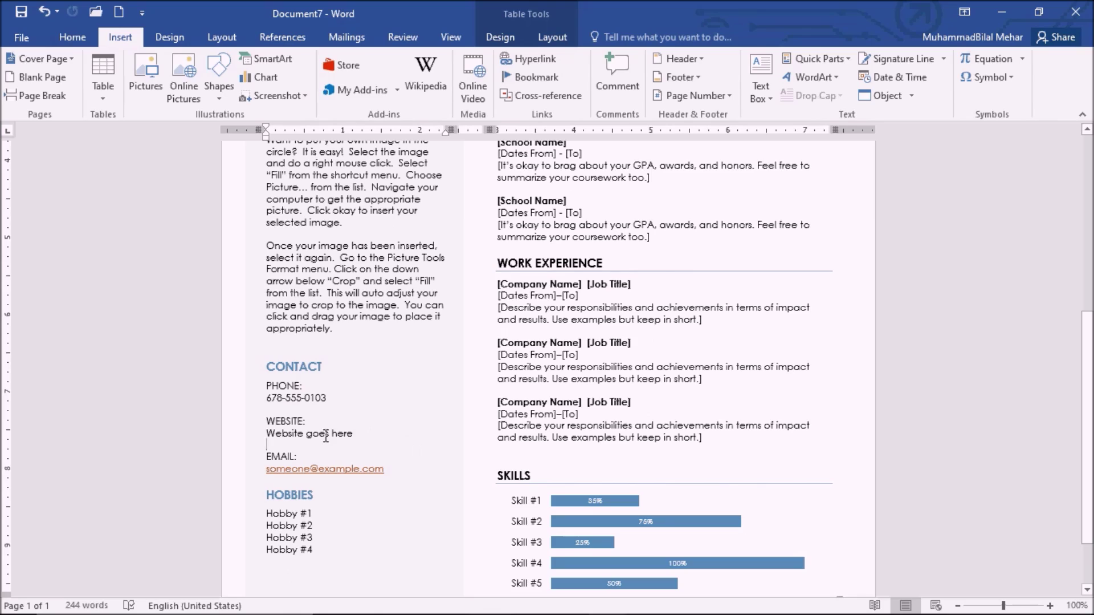
left_click(322, 433)
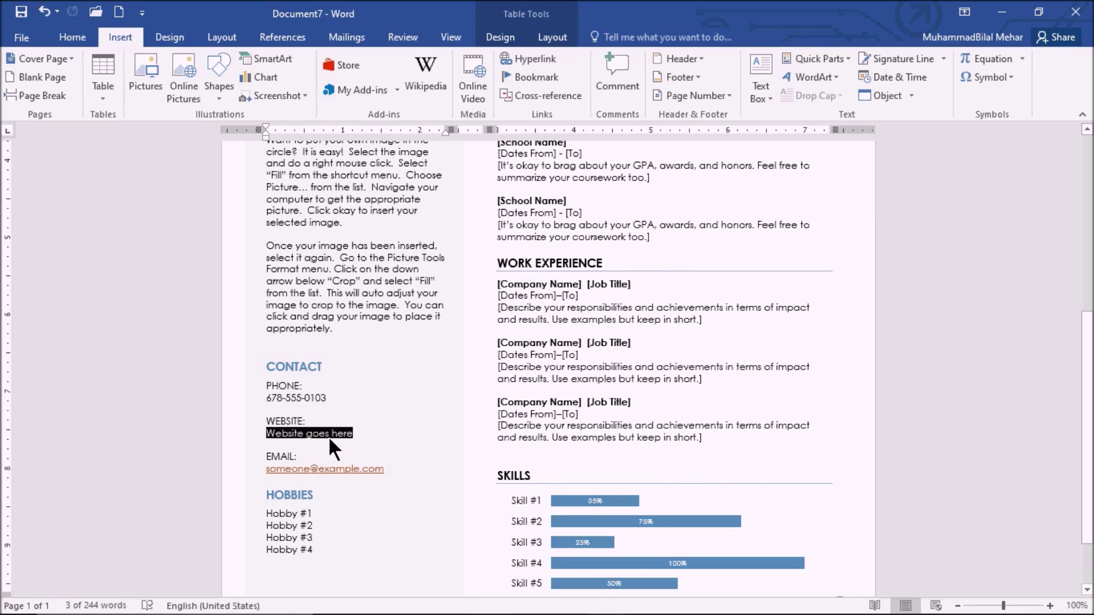
left_click(324, 468)
left_click_drag(292, 519, 300, 541)
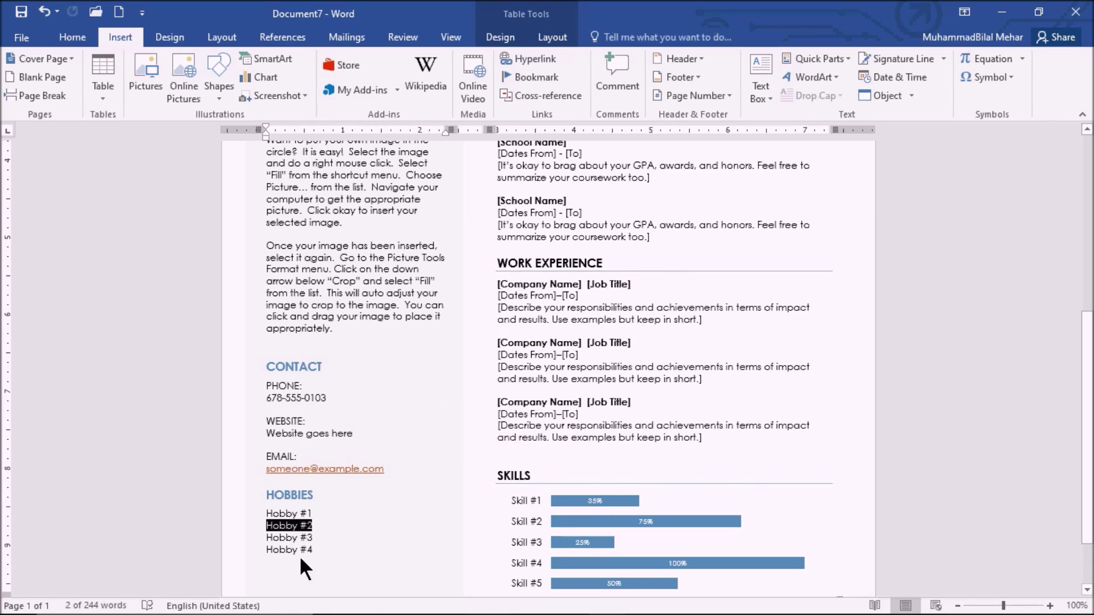
scroll(409, 413, "up", 3)
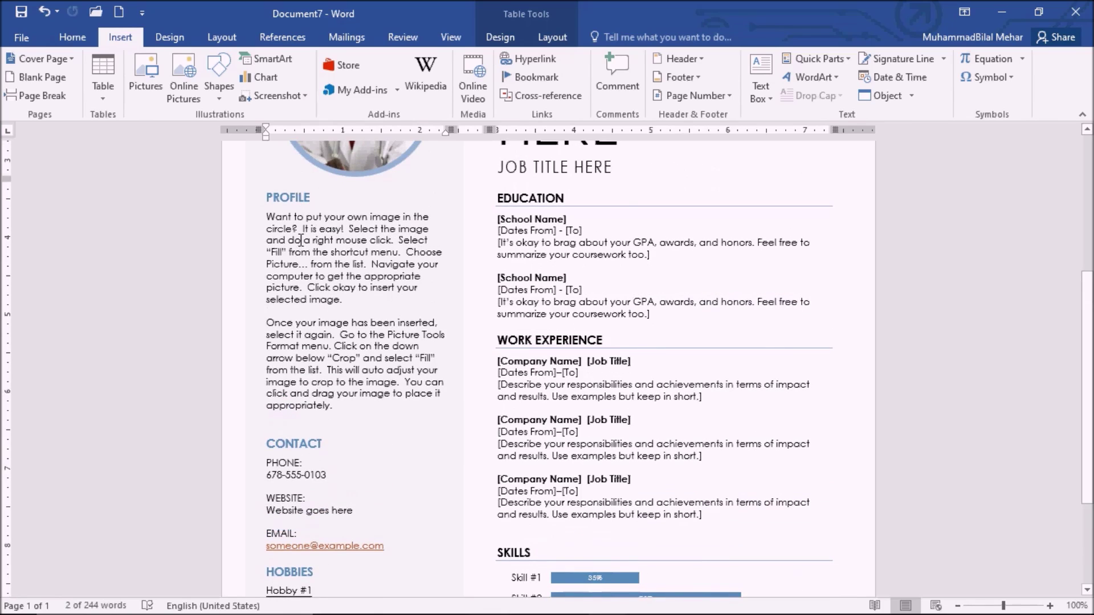
left_click(301, 240)
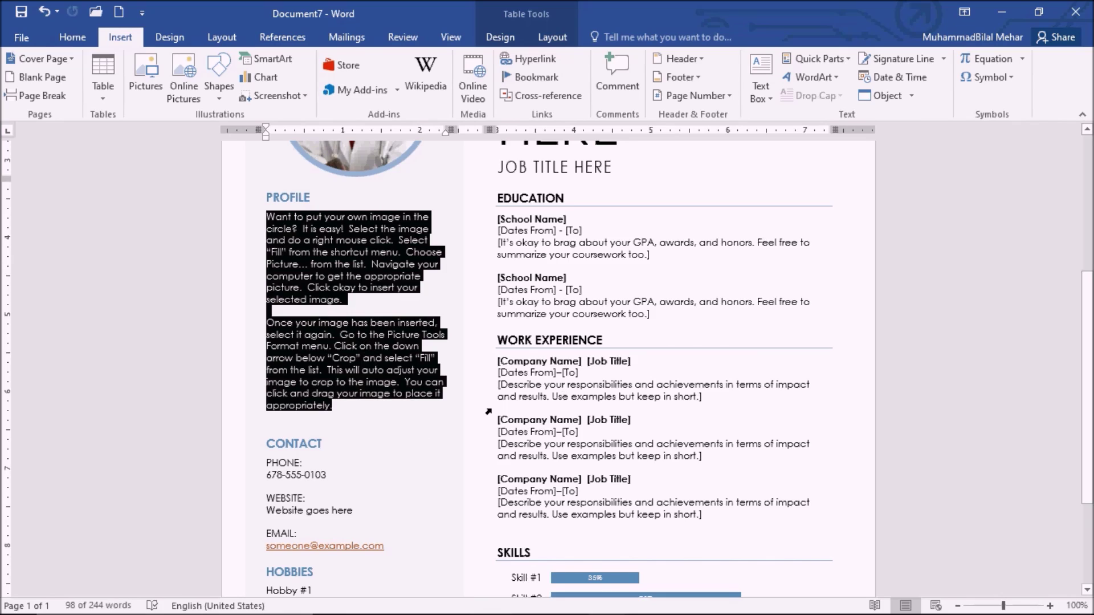
scroll(684, 288, "up", 3)
scroll(684, 288, "up", 3)
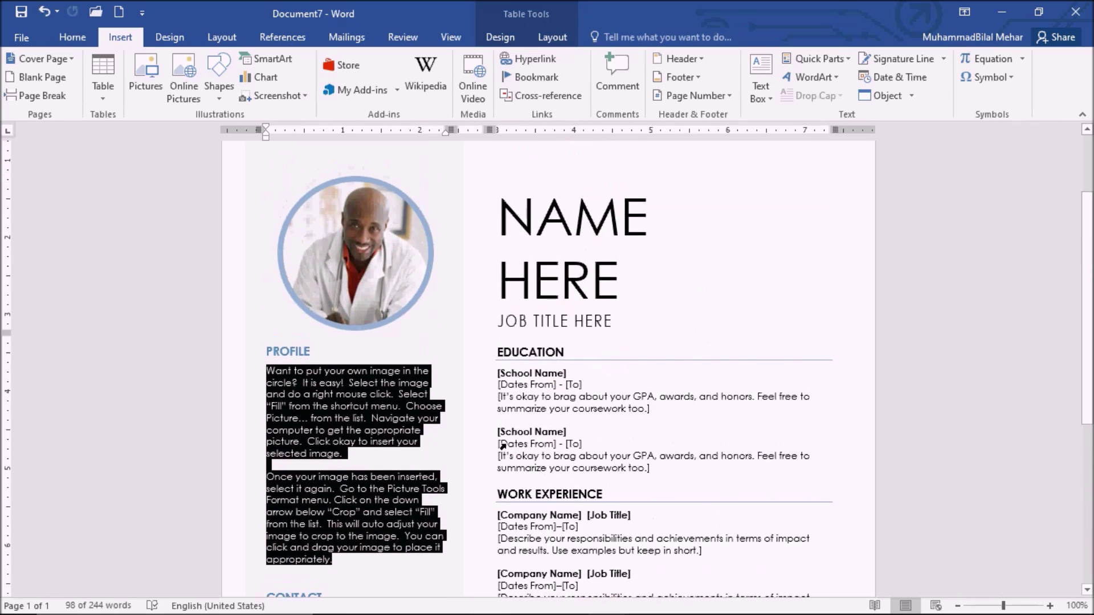
scroll(626, 427, "down", 5)
scroll(623, 473, "down", 4)
scroll(623, 473, "down", 1)
scroll(596, 438, "down", 1)
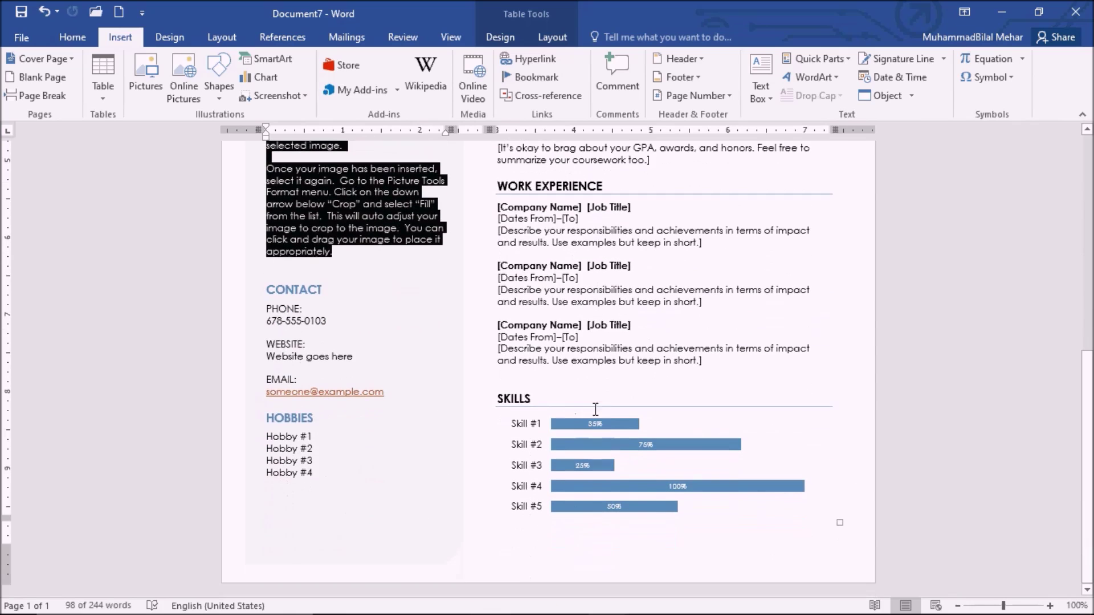
left_click(609, 422)
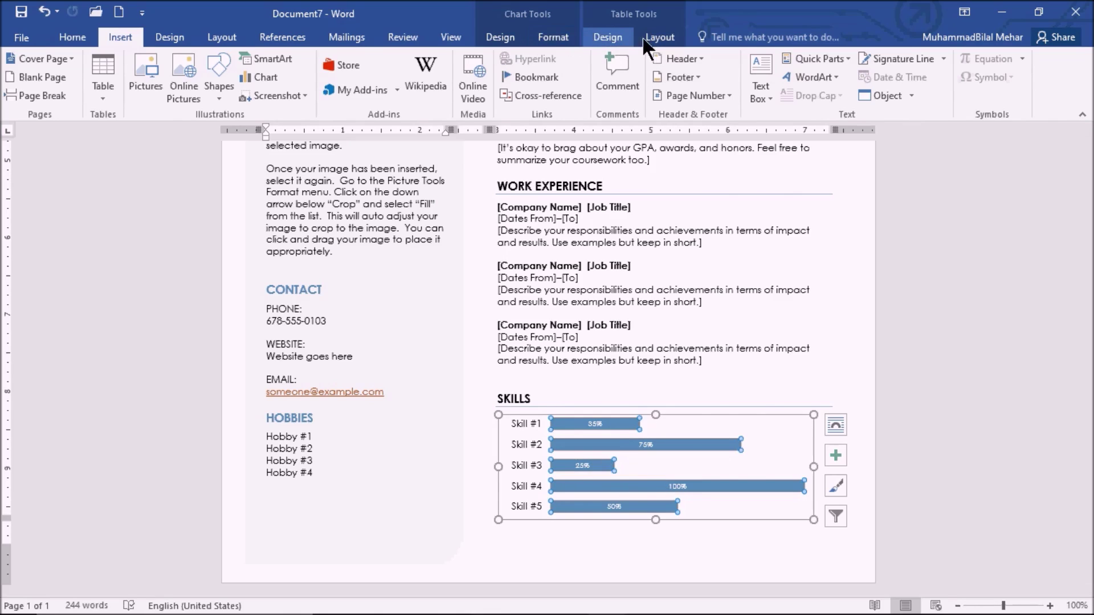
- Open the Skills chart data and set Skill #5 (B2) and Skill #3 (B4) to 1
left_click(515, 41)
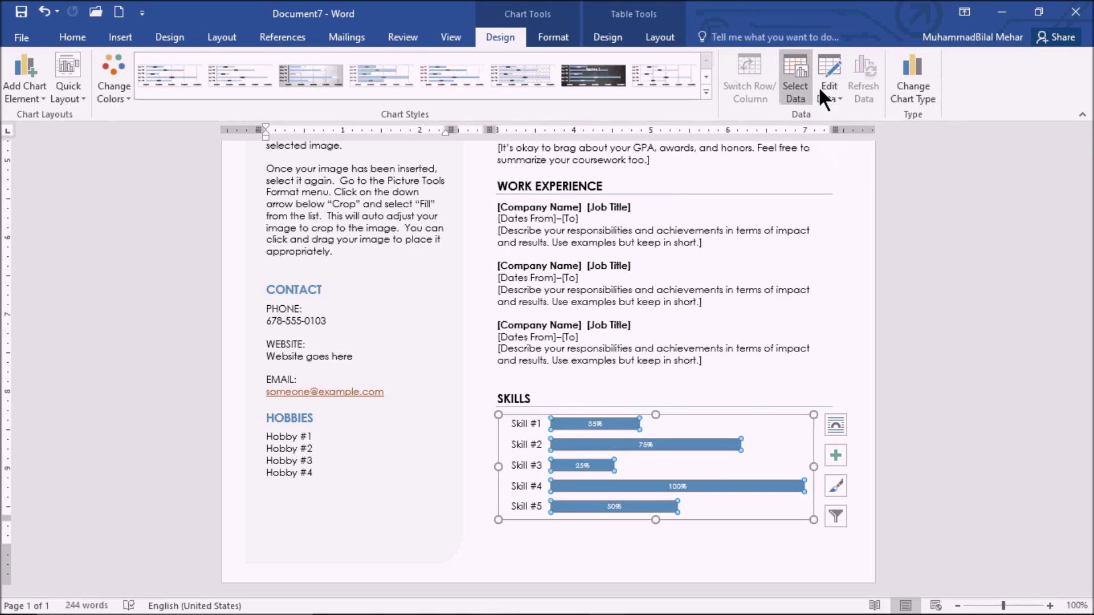
left_click(835, 98)
left_click(840, 112)
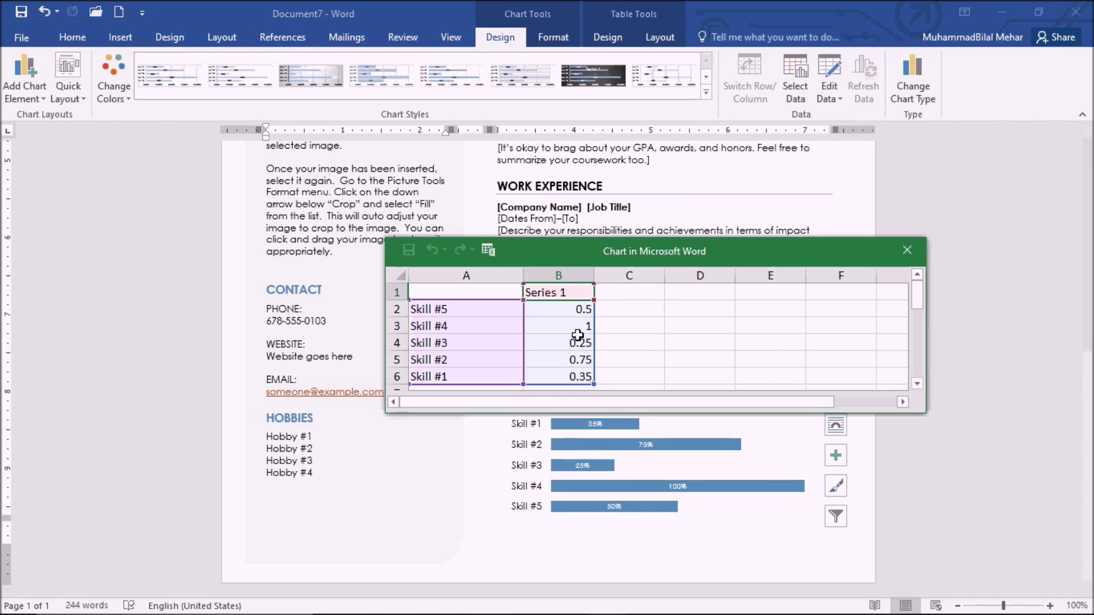
left_click(555, 316)
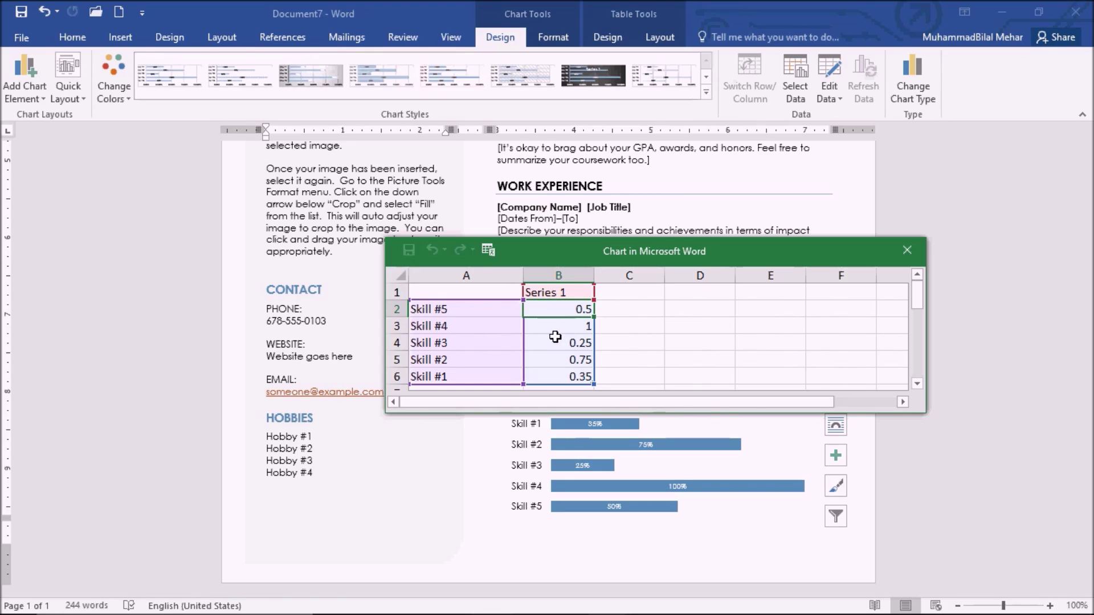
type("1")
key("ctrl+Return")
key("Return")
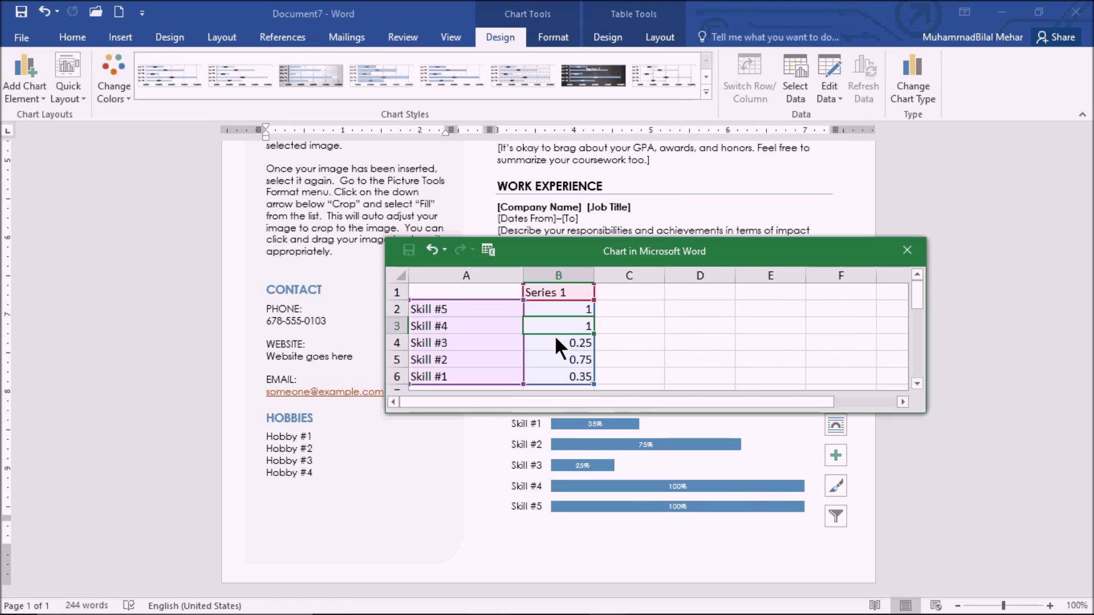
left_click(561, 348)
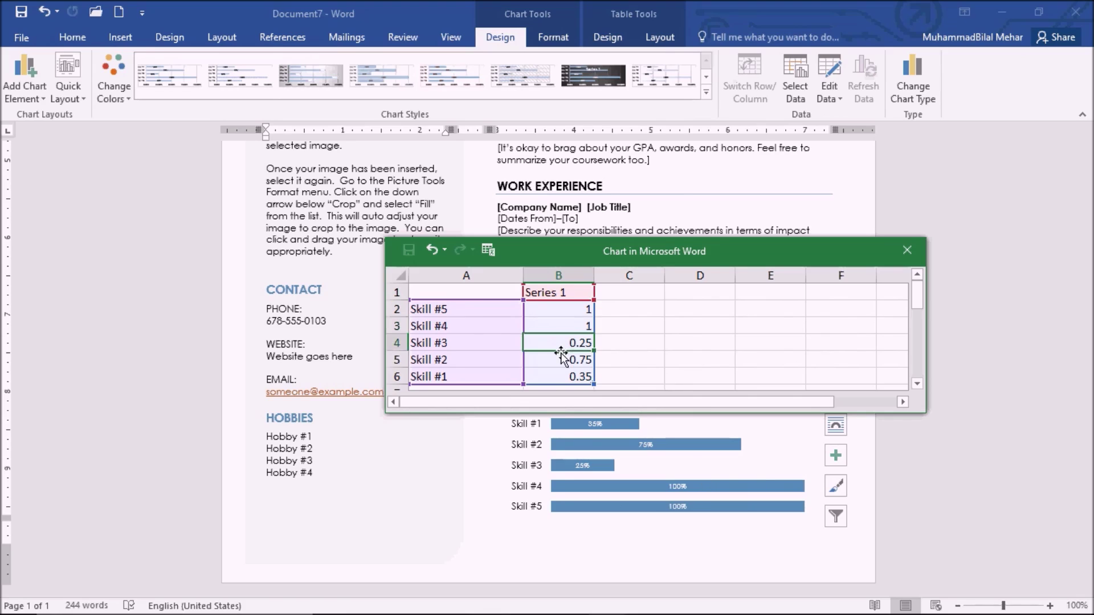
type("1")
key("ctrl+Return")
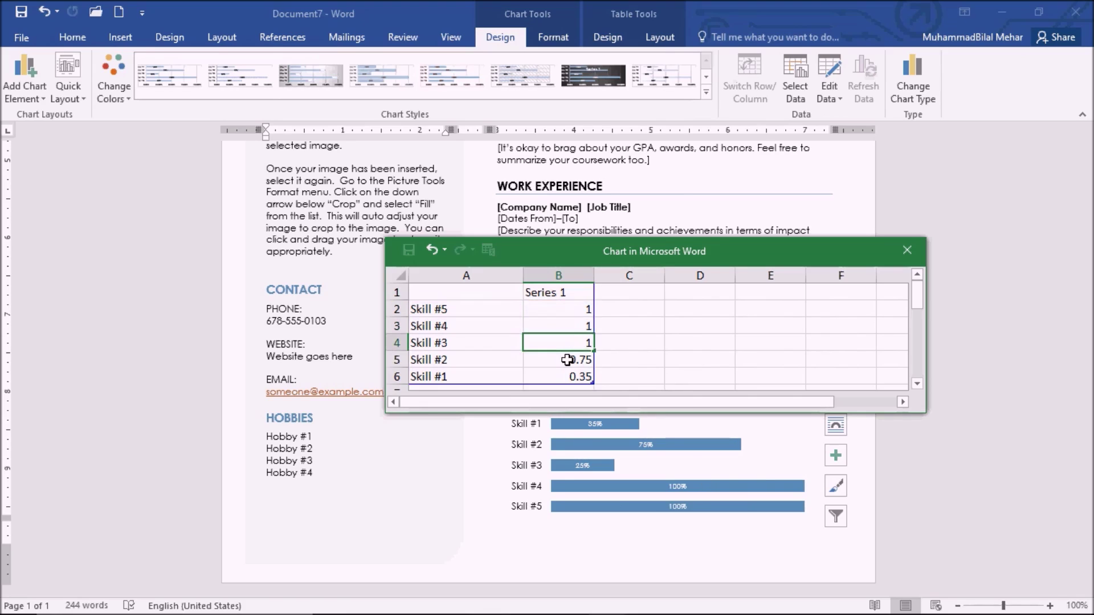
left_click(566, 359)
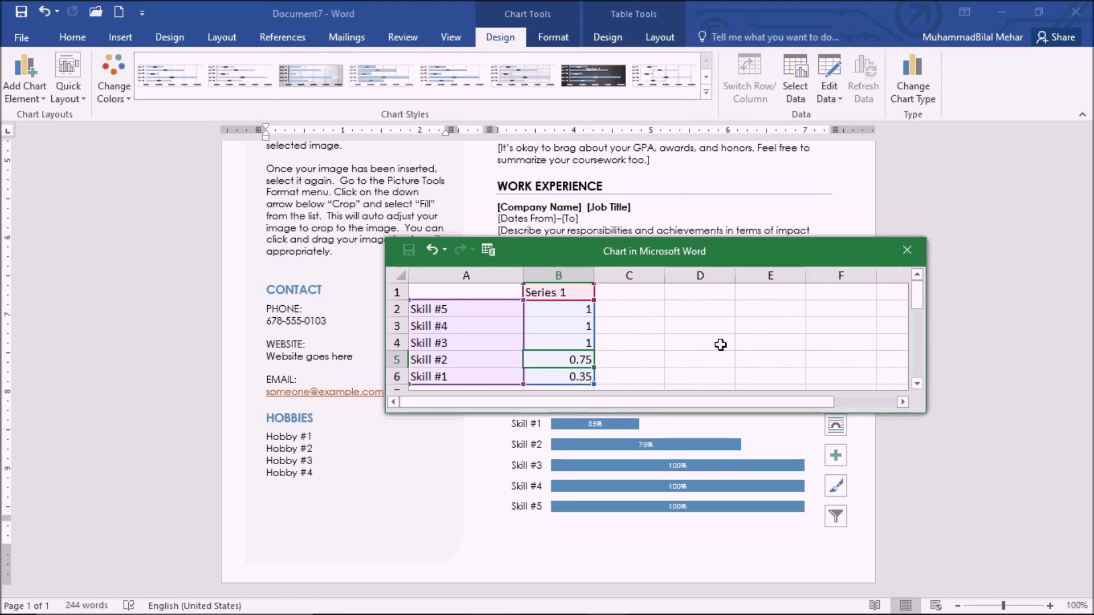
- Rename Skill #1 in cell A6 to 'Tv Show' and close the chart data sheet
left_click(450, 311)
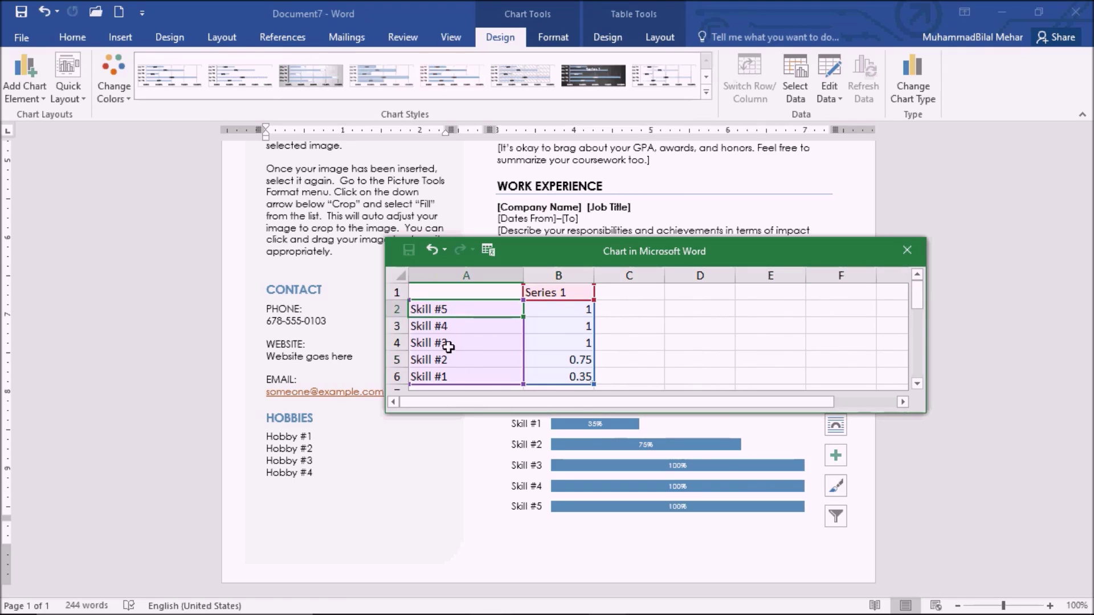
left_click(447, 376)
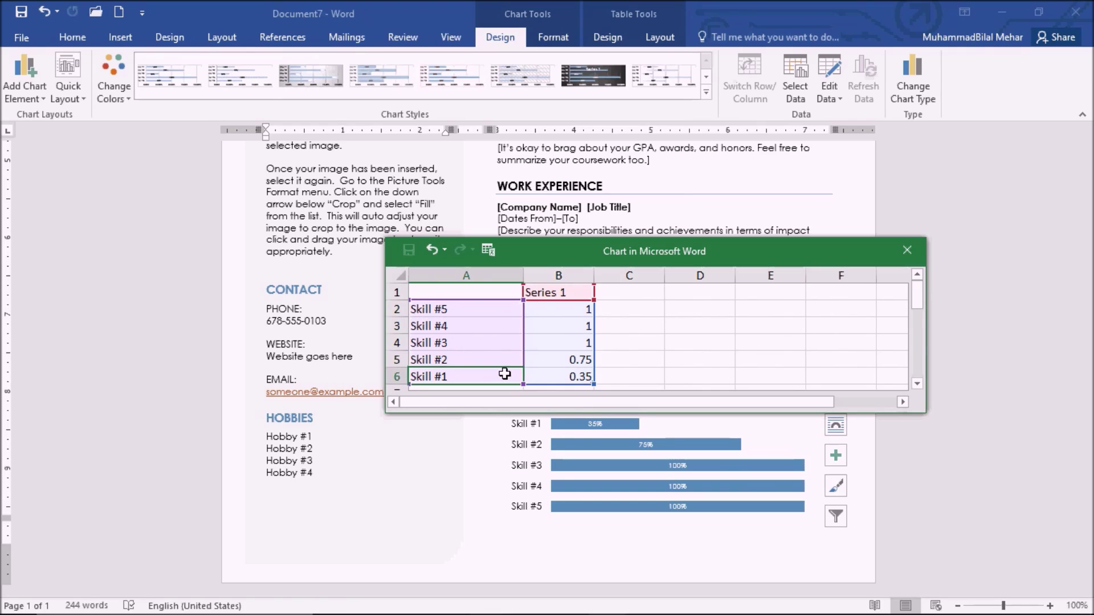
type("Tv ")
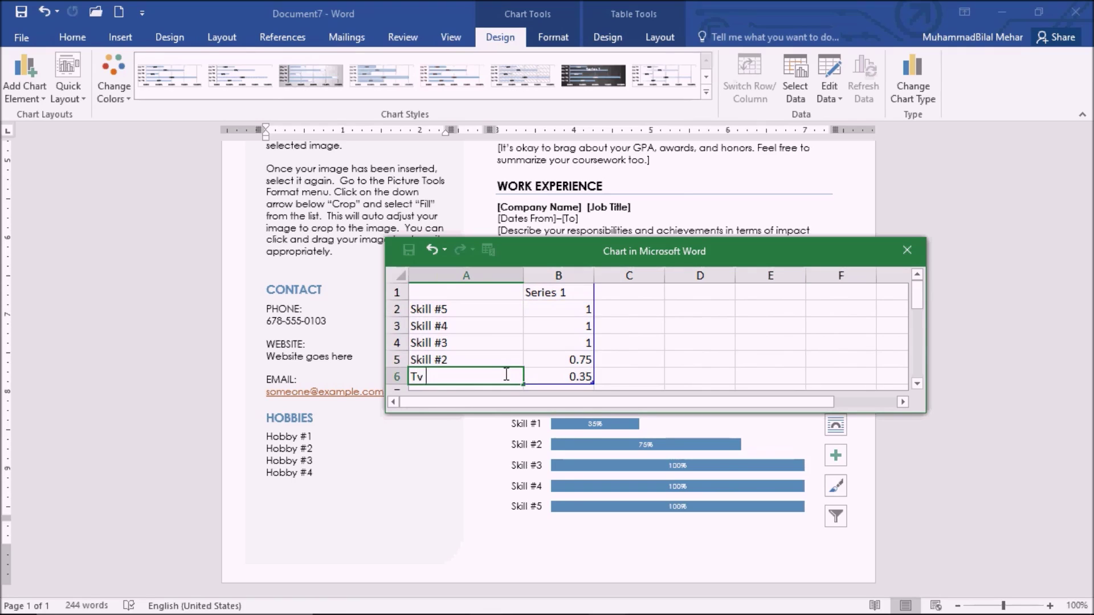
type("Show")
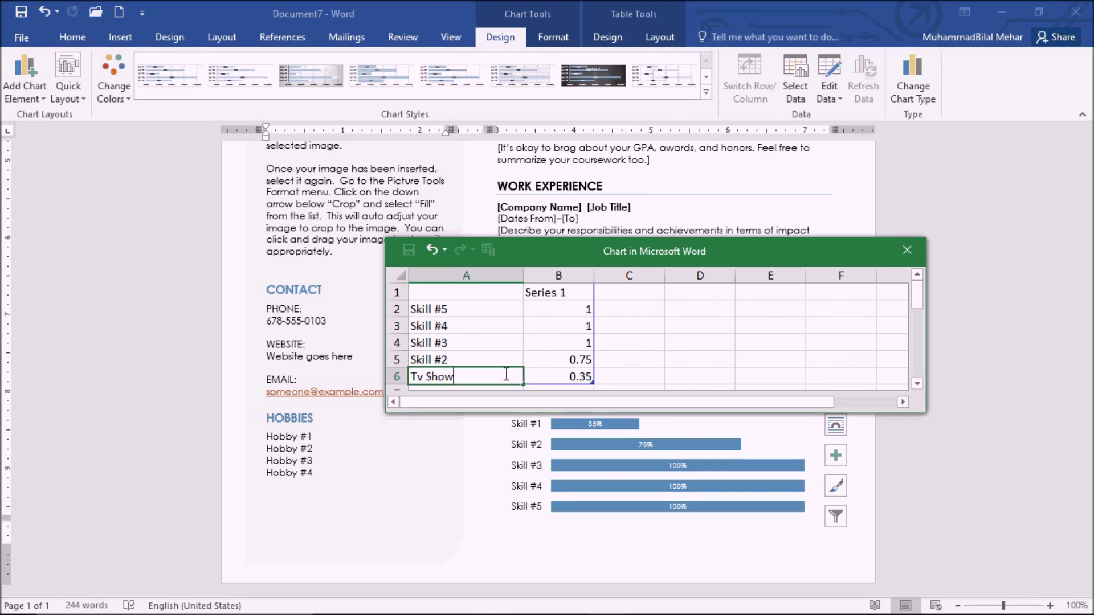
left_click(482, 357)
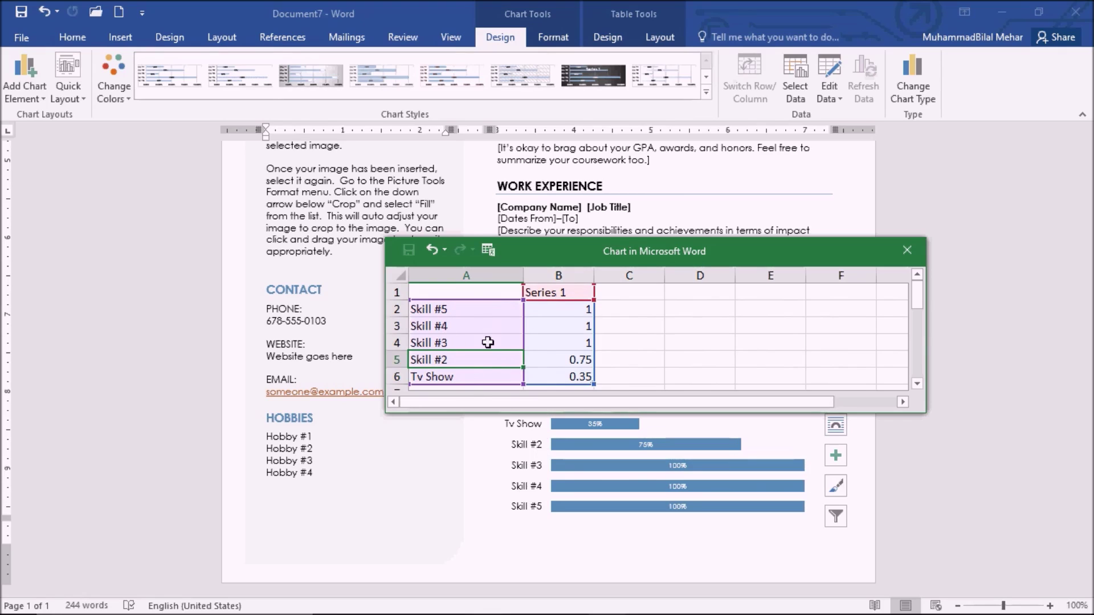
left_click(475, 327)
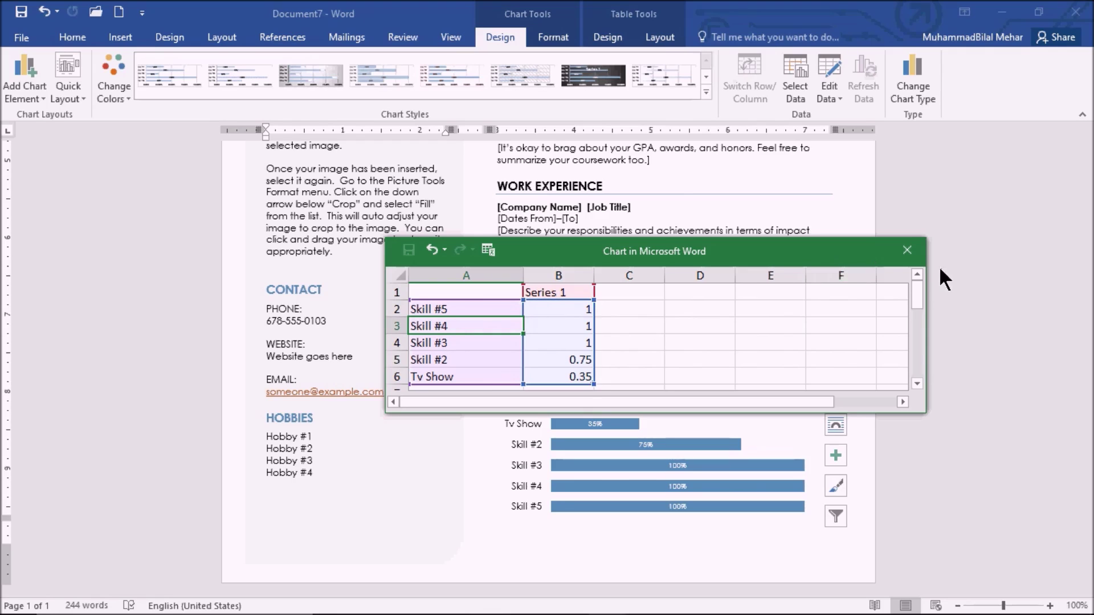
left_click(913, 258)
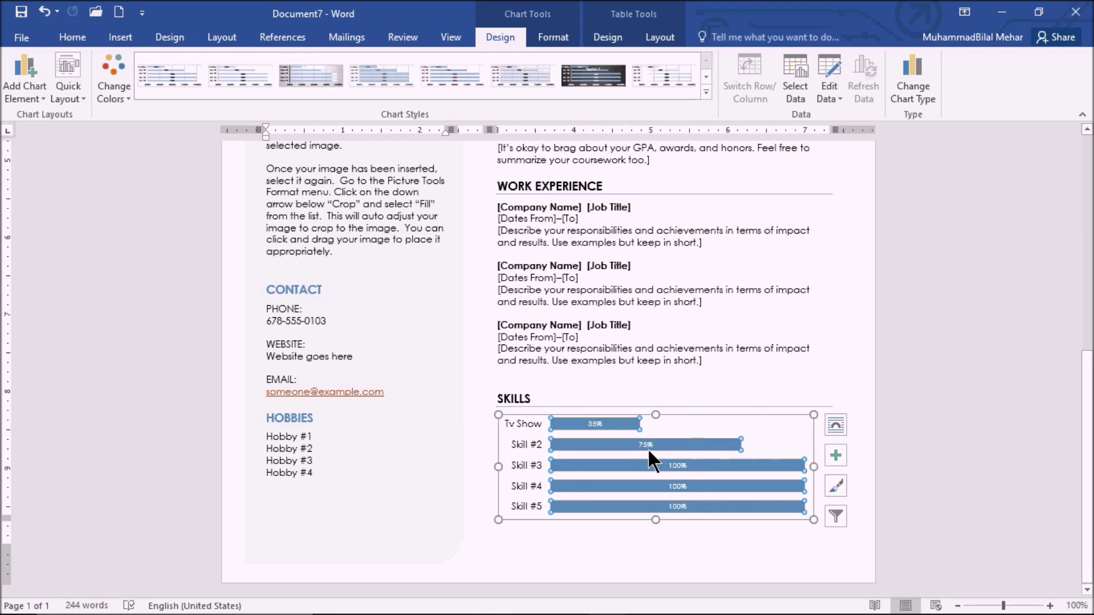
triple_click(401, 484)
scroll(569, 313, "up", 3)
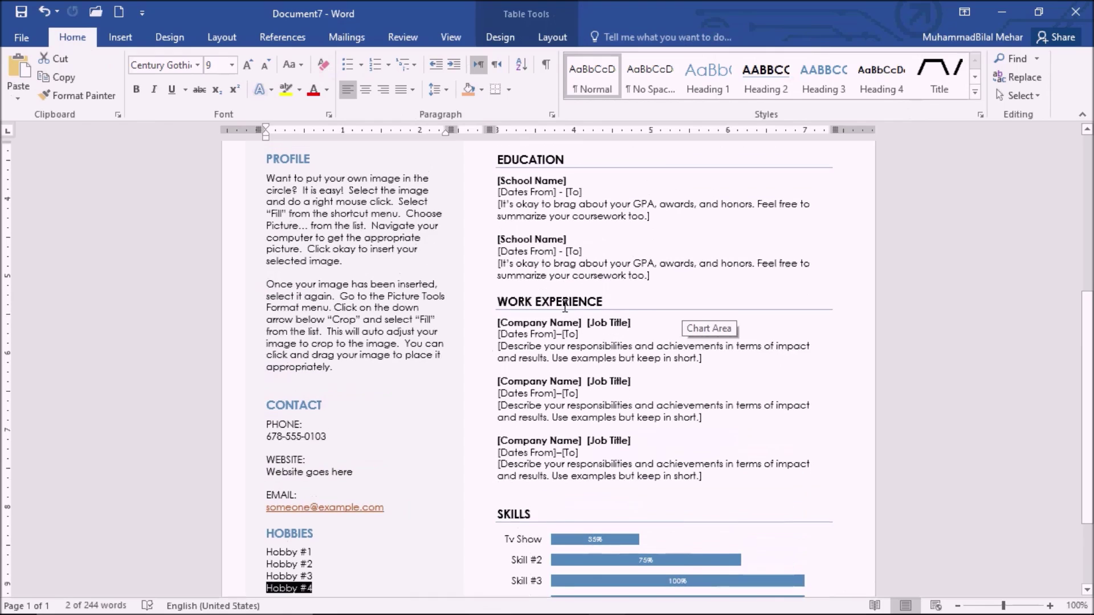
left_click(532, 321)
scroll(626, 421, "up", 2)
scroll(547, 307, "up", 2)
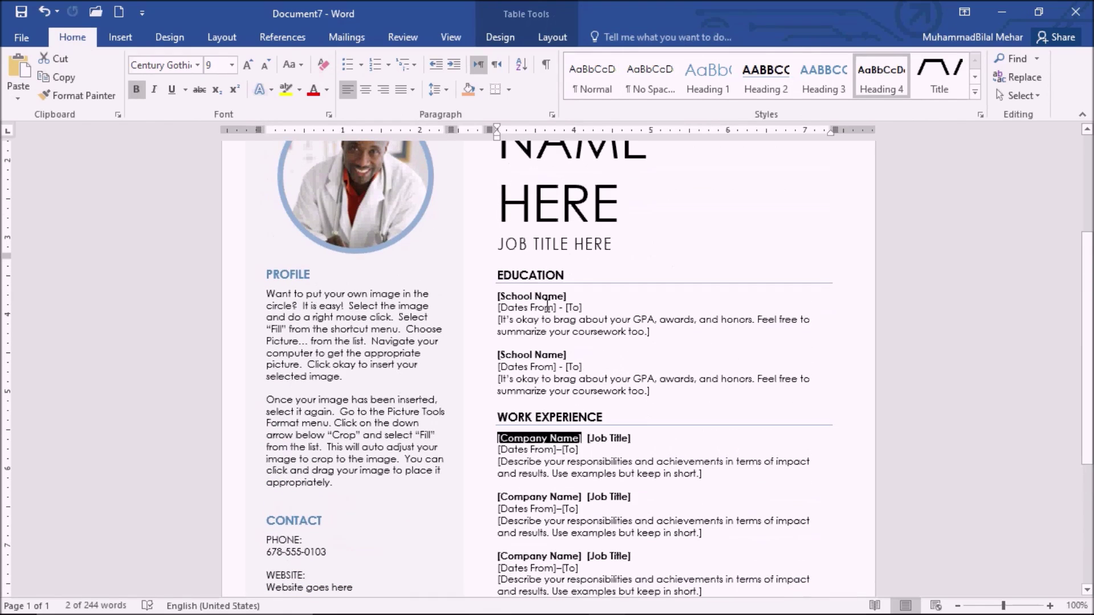
left_click(538, 296)
scroll(538, 293, "up", 3)
triple_click(555, 274)
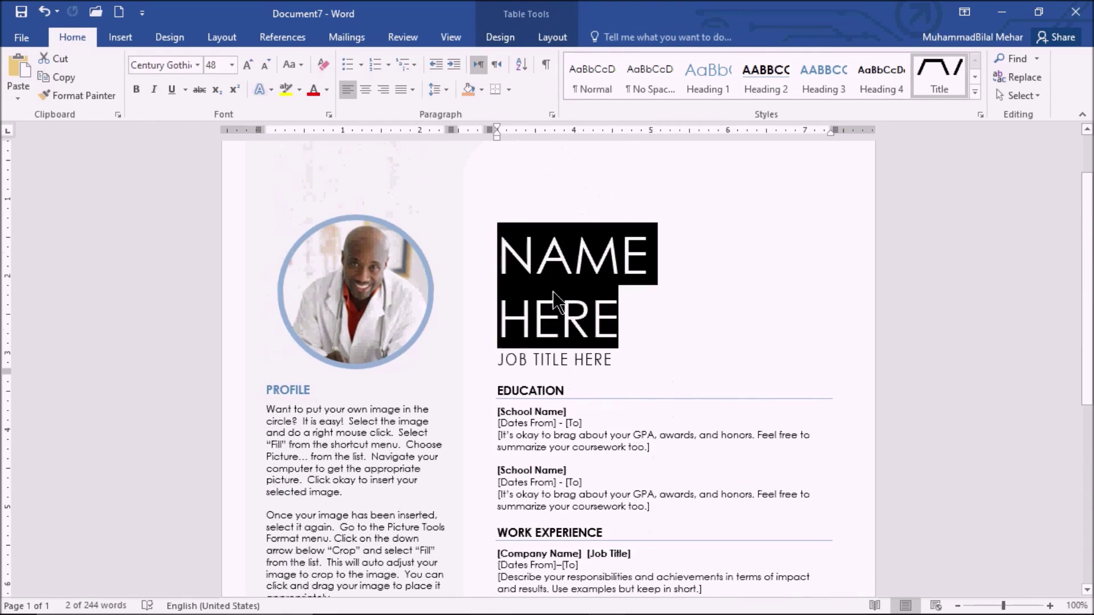
left_click(364, 294)
scroll(364, 294, "down", 3)
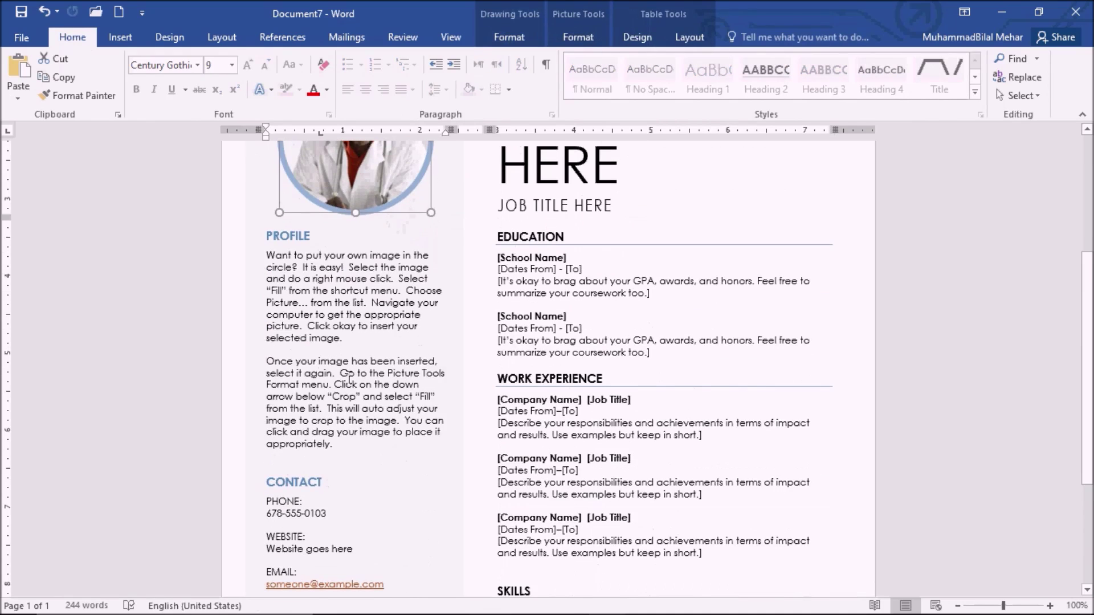
left_click_drag(266, 255, 332, 444)
scroll(399, 433, "down", 4)
scroll(276, 386, "down", 1)
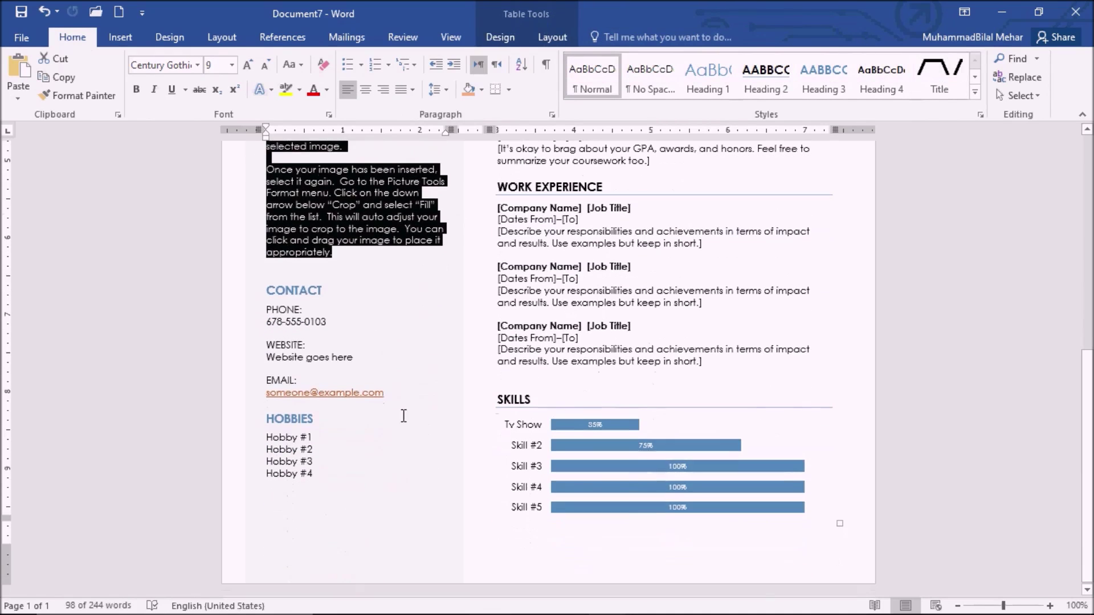
left_click(312, 392)
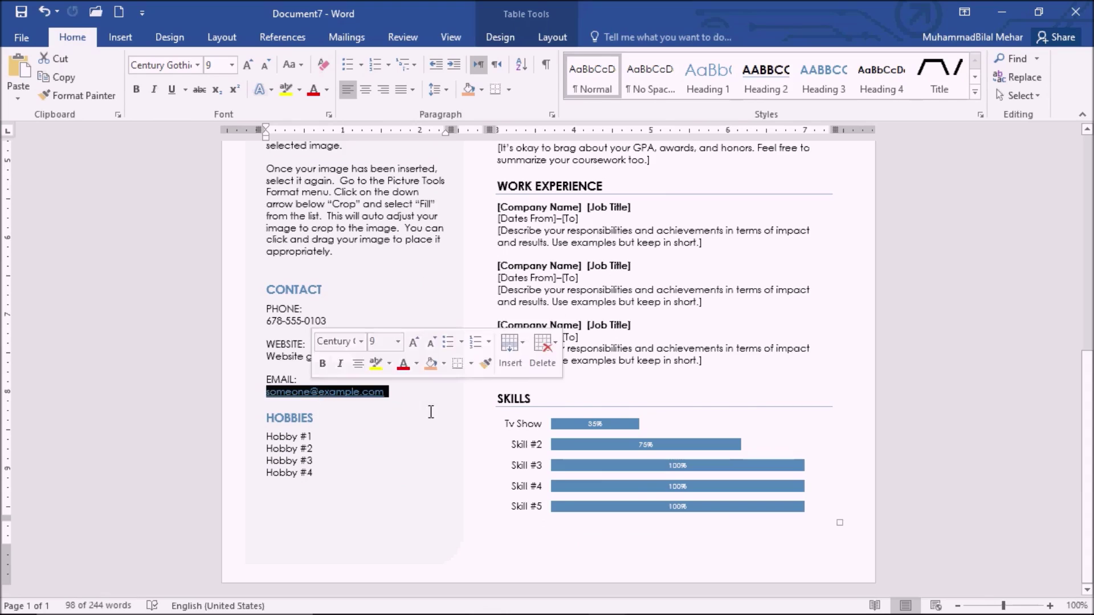
left_click(728, 288)
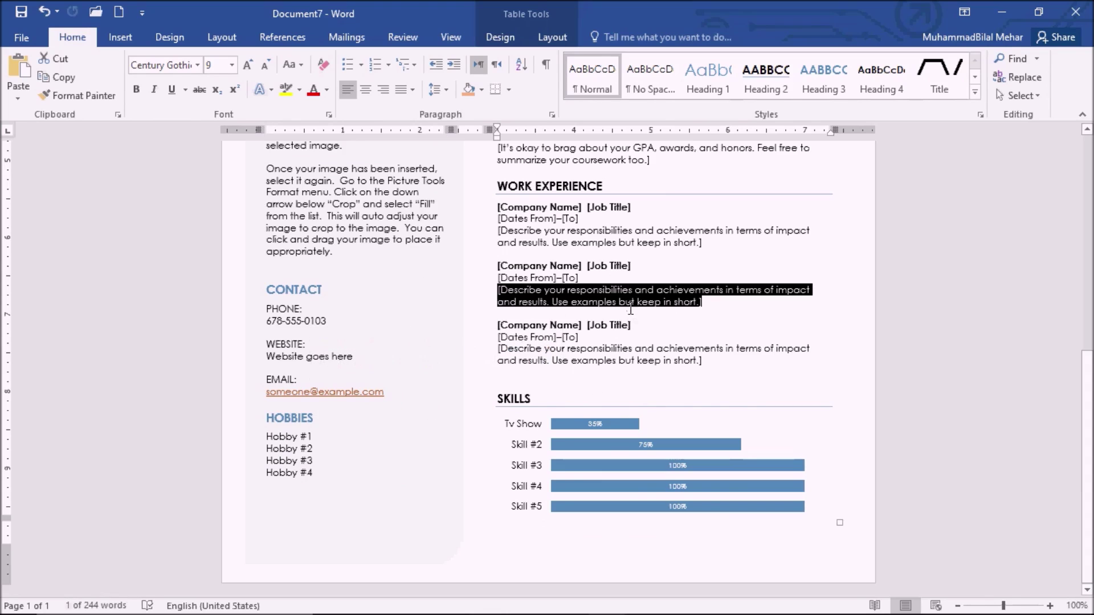
left_click(723, 267)
scroll(726, 283, "up", 3)
scroll(598, 297, "up", 4)
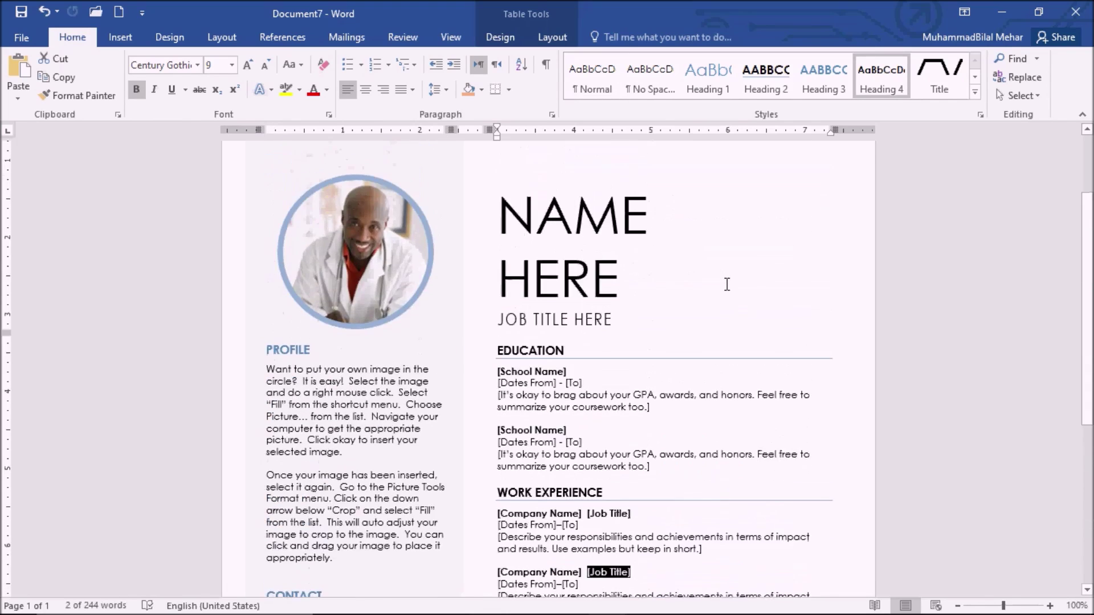
scroll(473, 310, "up", 3)
scroll(724, 419, "down", 1)
scroll(723, 420, "down", 4)
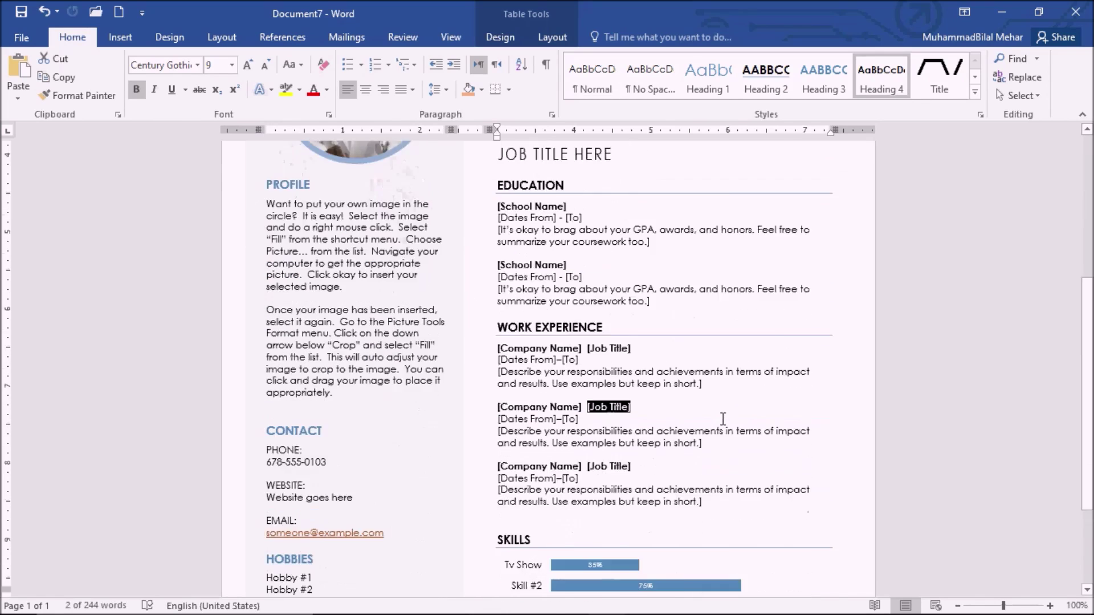
scroll(724, 420, "down", 1)
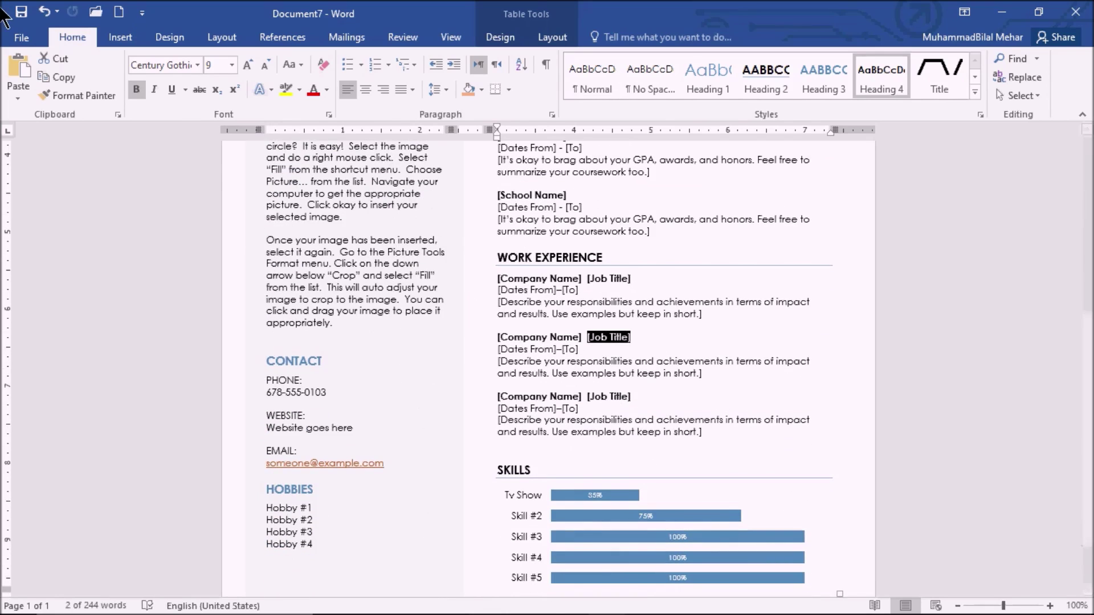
left_click(18, 38)
- Search templates for 'cv', preview the Blue spheres cover letter, and start creating it
left_click(30, 112)
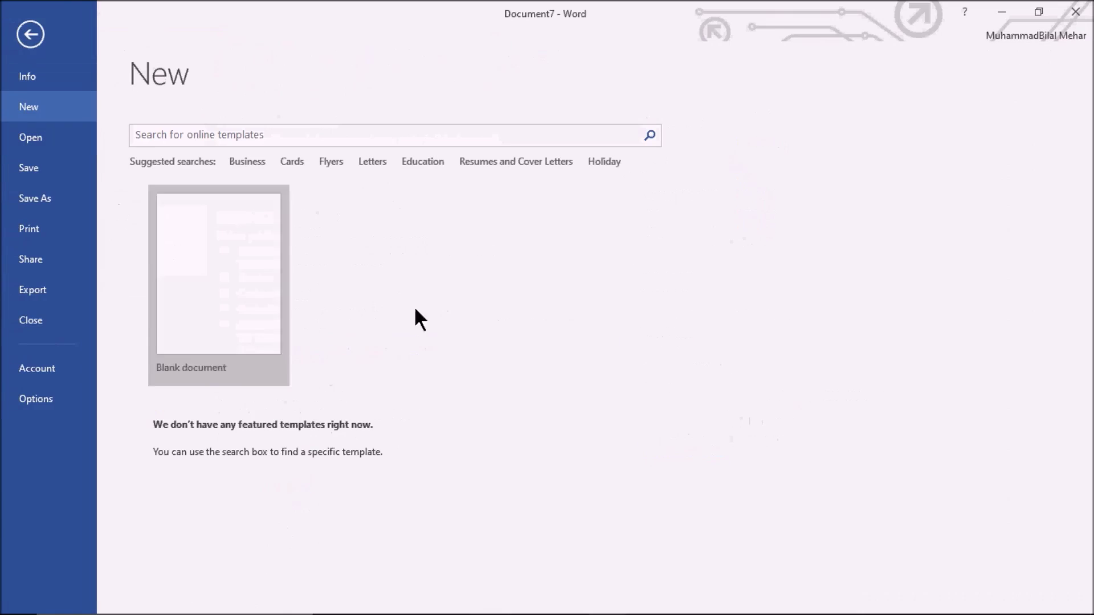
left_click(378, 134)
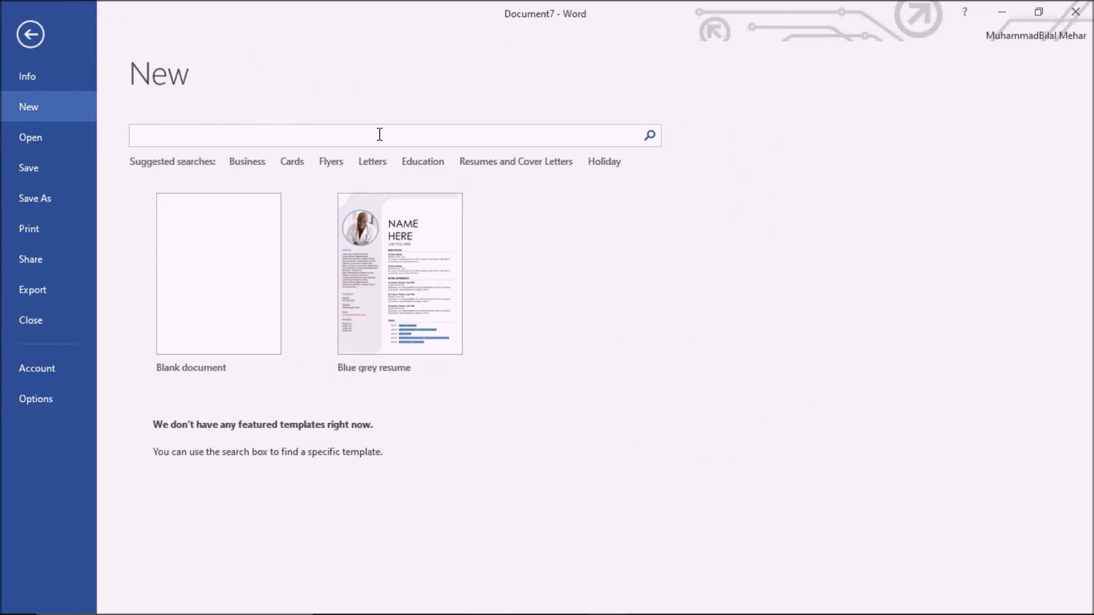
type("cv")
key("Return")
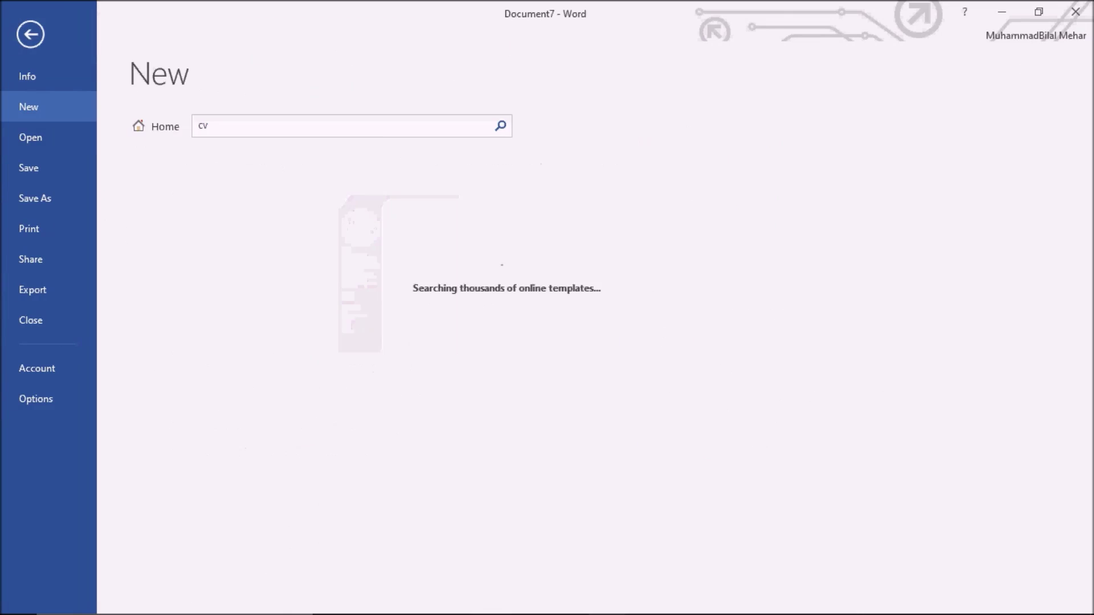
scroll(684, 228, "down", 3)
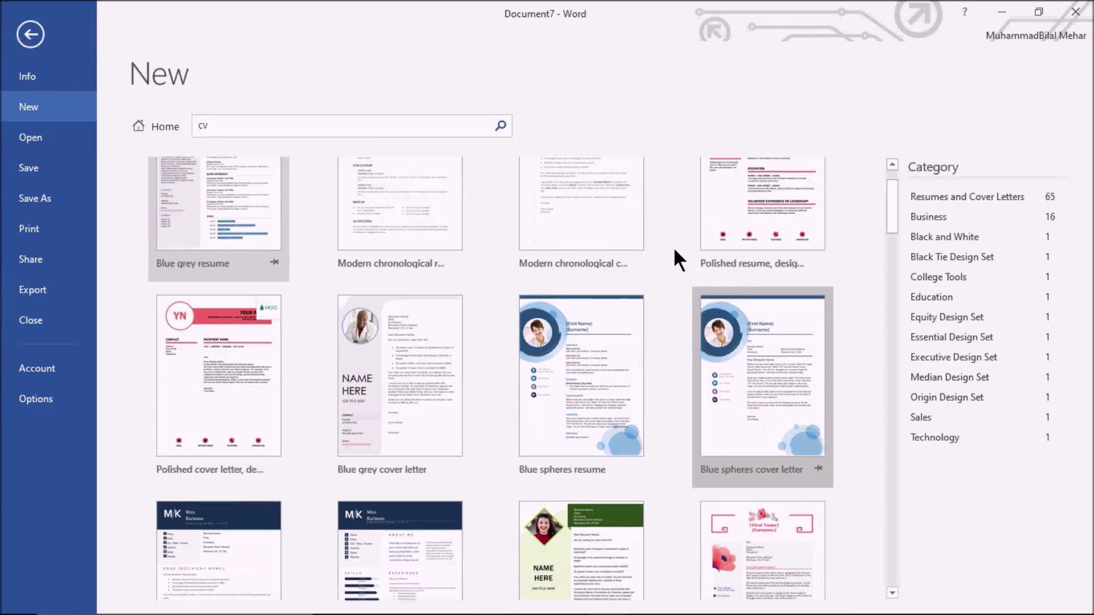
scroll(678, 257, "down", 1)
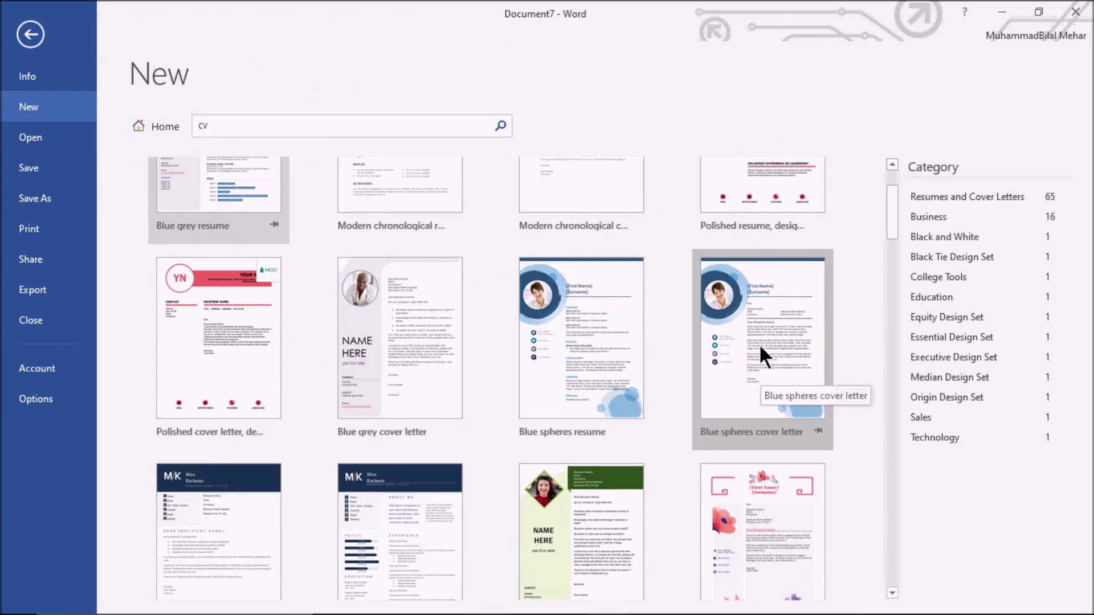
scroll(404, 371, "down", 1)
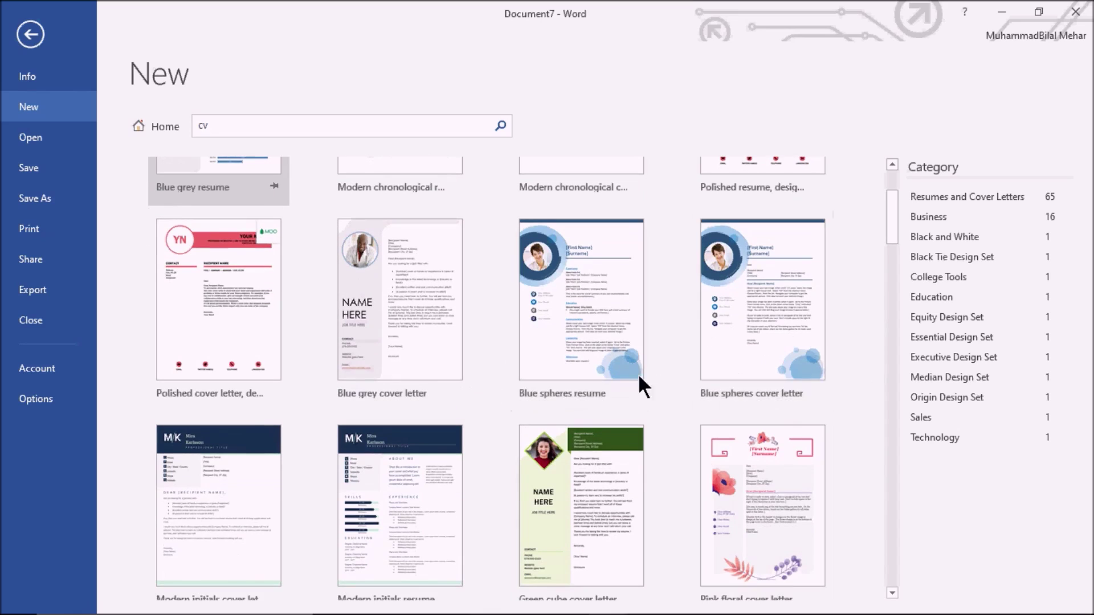
left_click(767, 276)
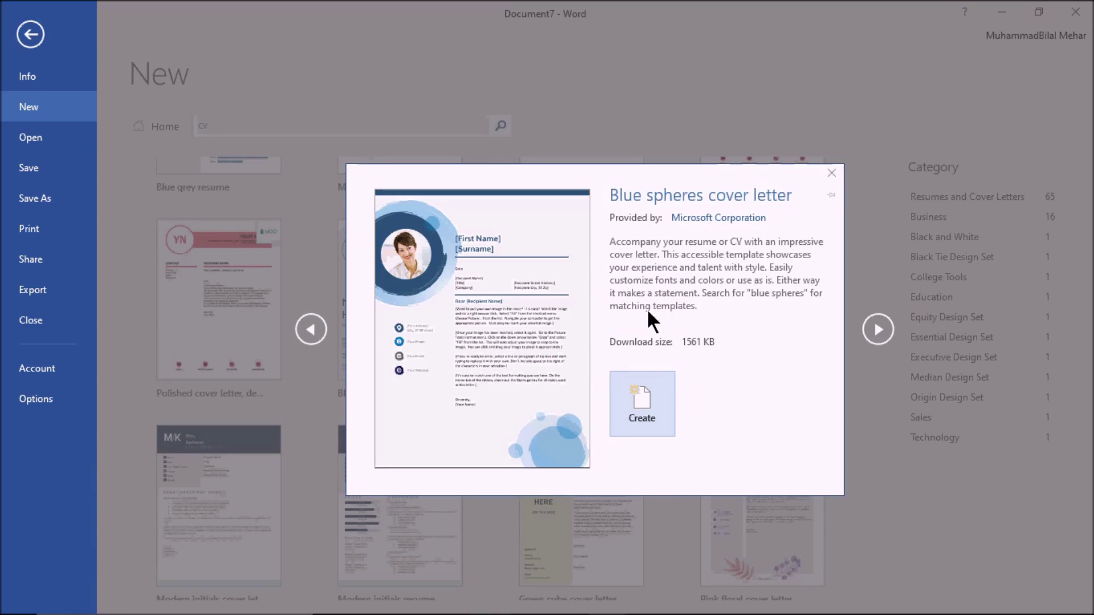
left_click(641, 401)
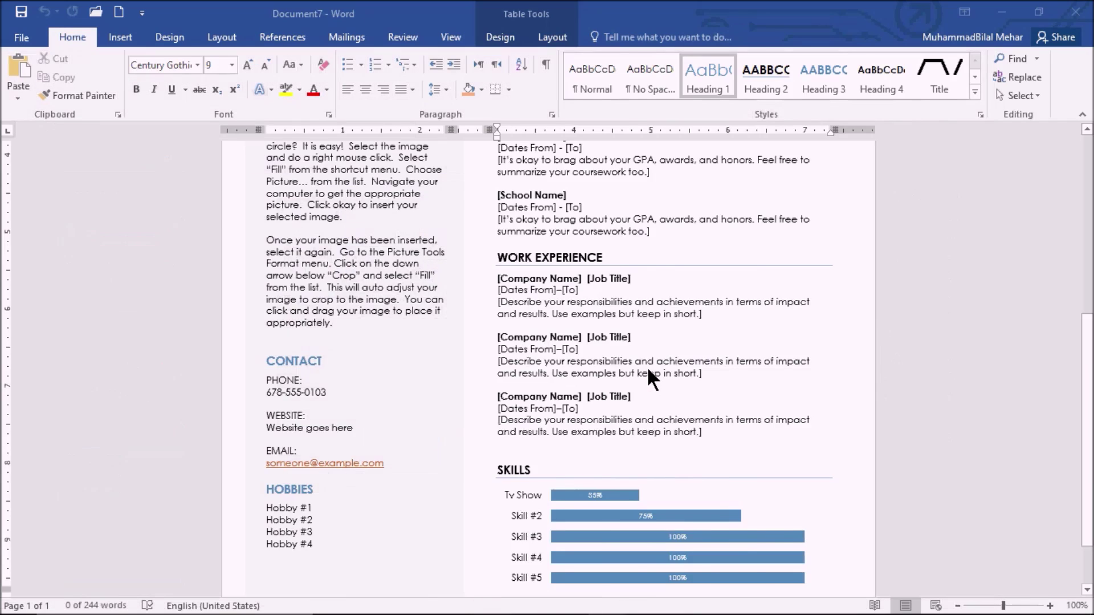
- Scroll through the new Document8 cover letter to review its placeholder text
scroll(709, 417, "down", 3)
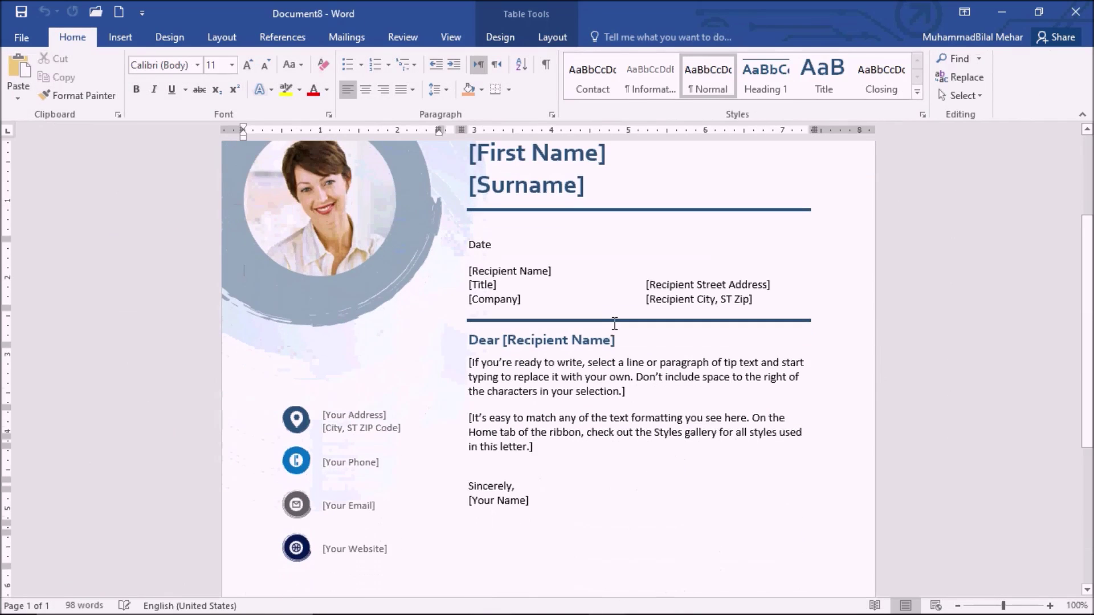
scroll(676, 427, "down", 4)
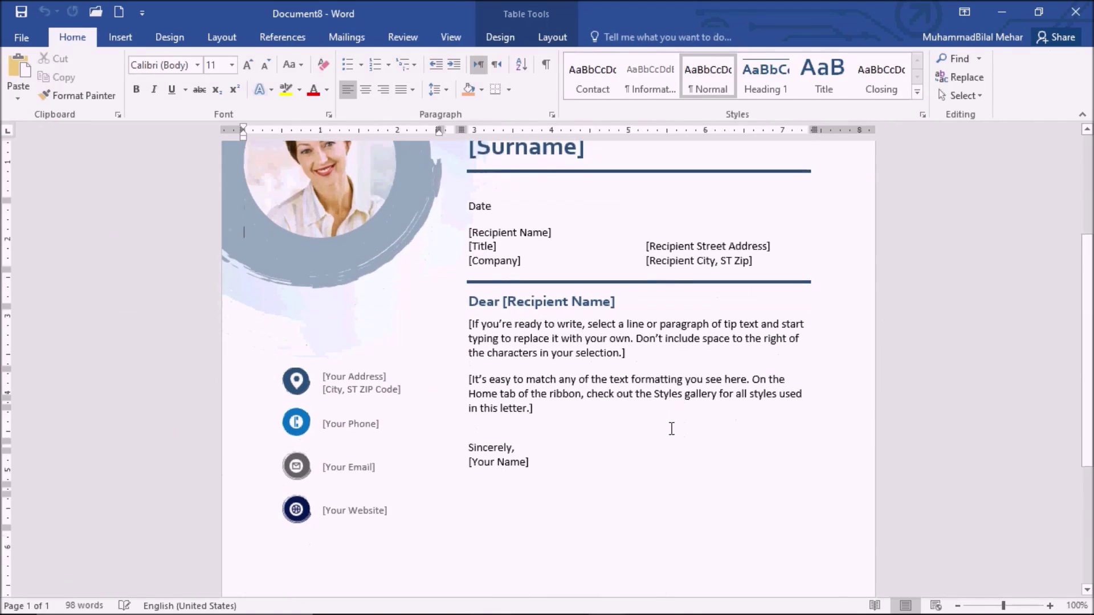
scroll(623, 307, "down", 1)
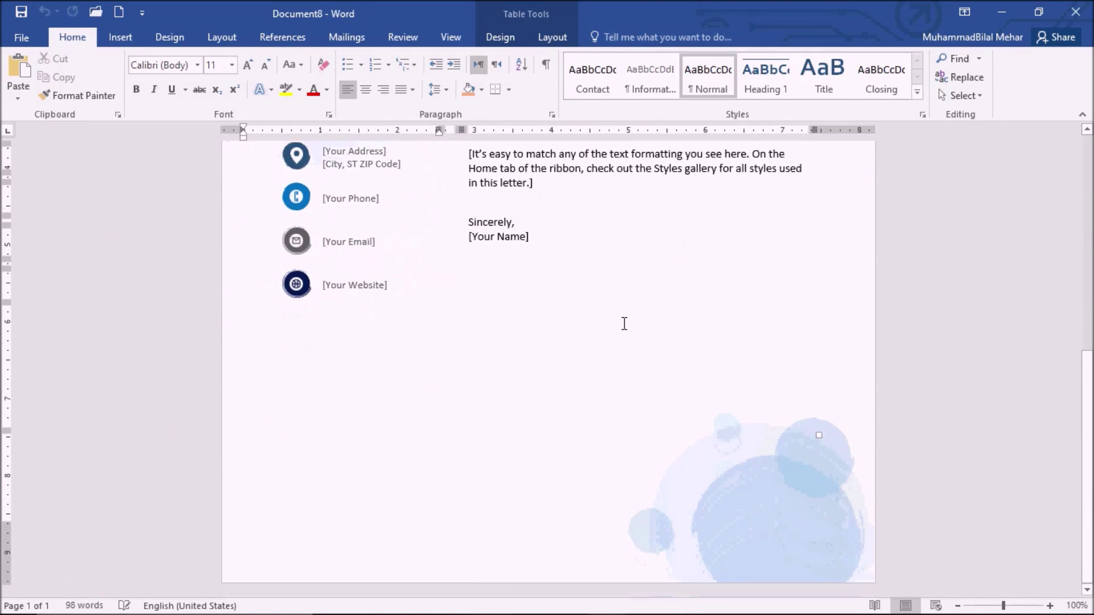
scroll(506, 346, "up", 1)
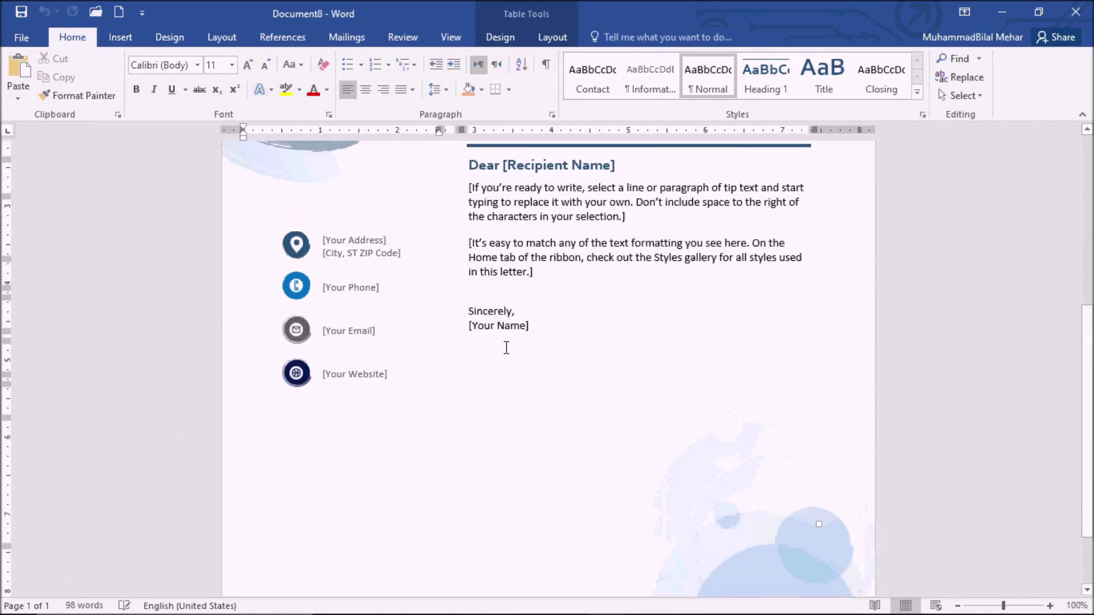
scroll(506, 347, "up", 1)
scroll(615, 388, "up", 3)
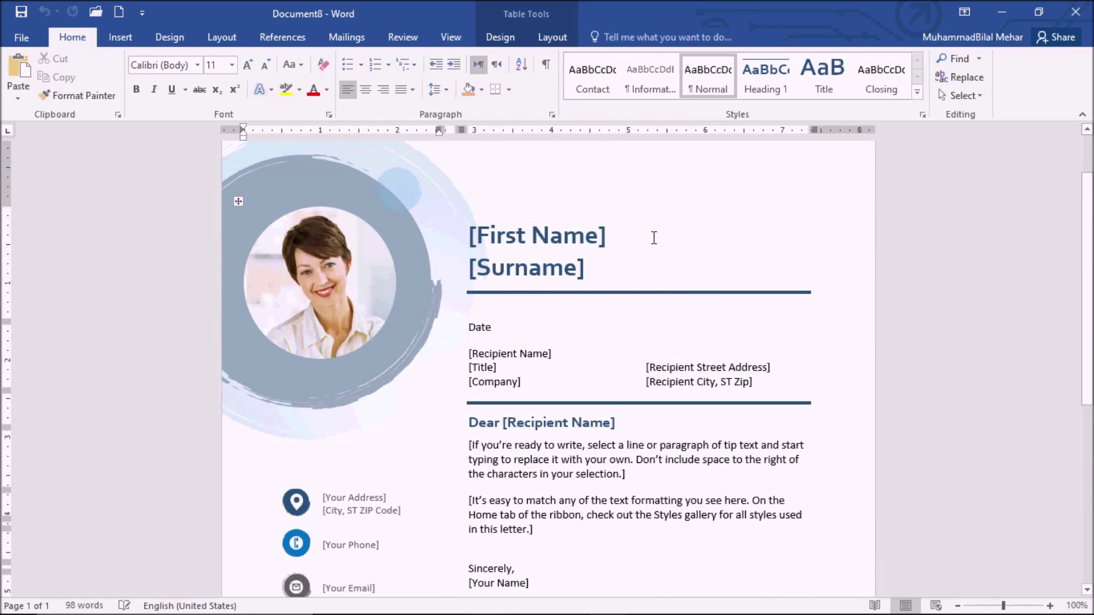
left_click(349, 236)
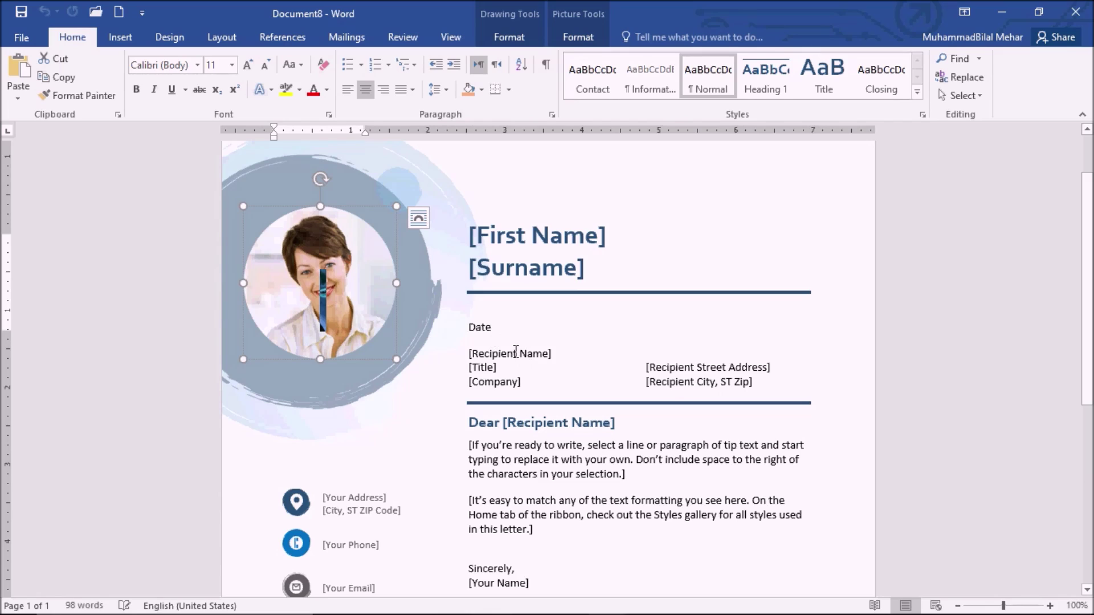
left_click(515, 351)
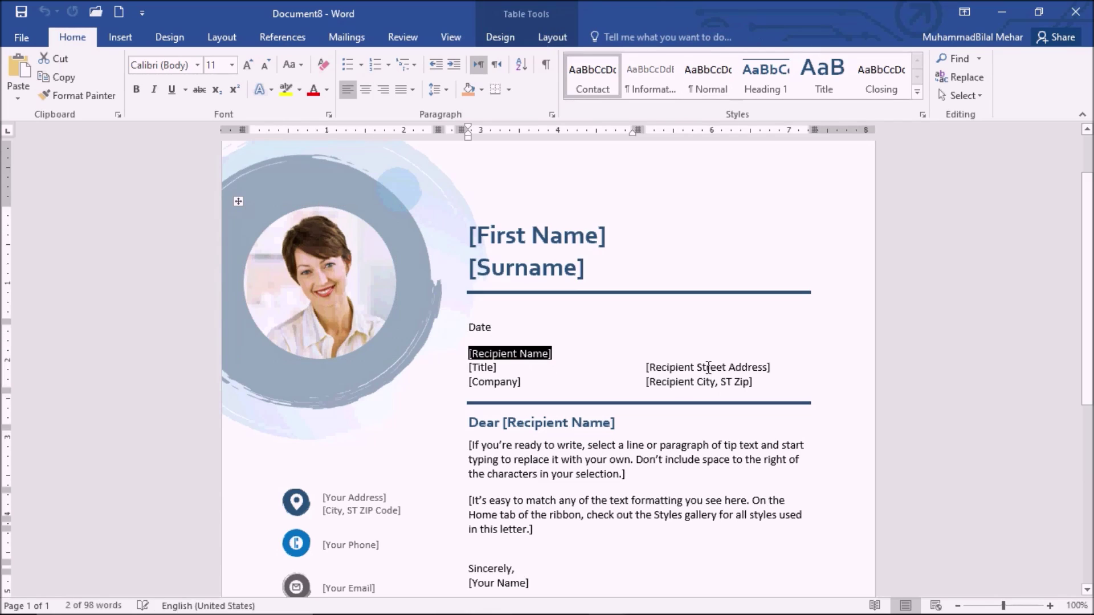
left_click(710, 369)
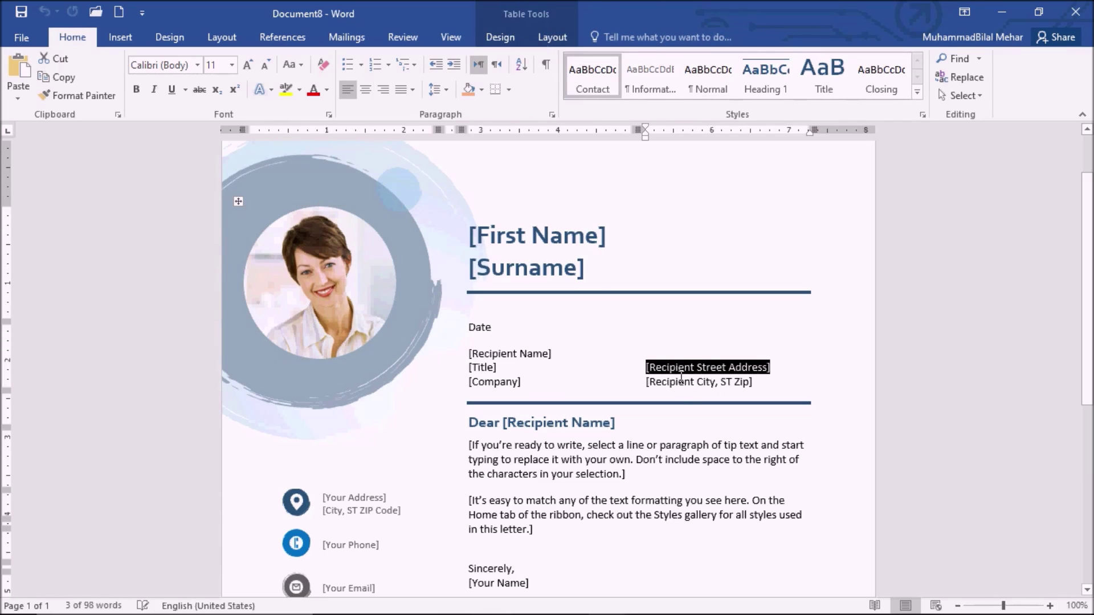
left_click(681, 383)
left_click(489, 382)
left_click(484, 367)
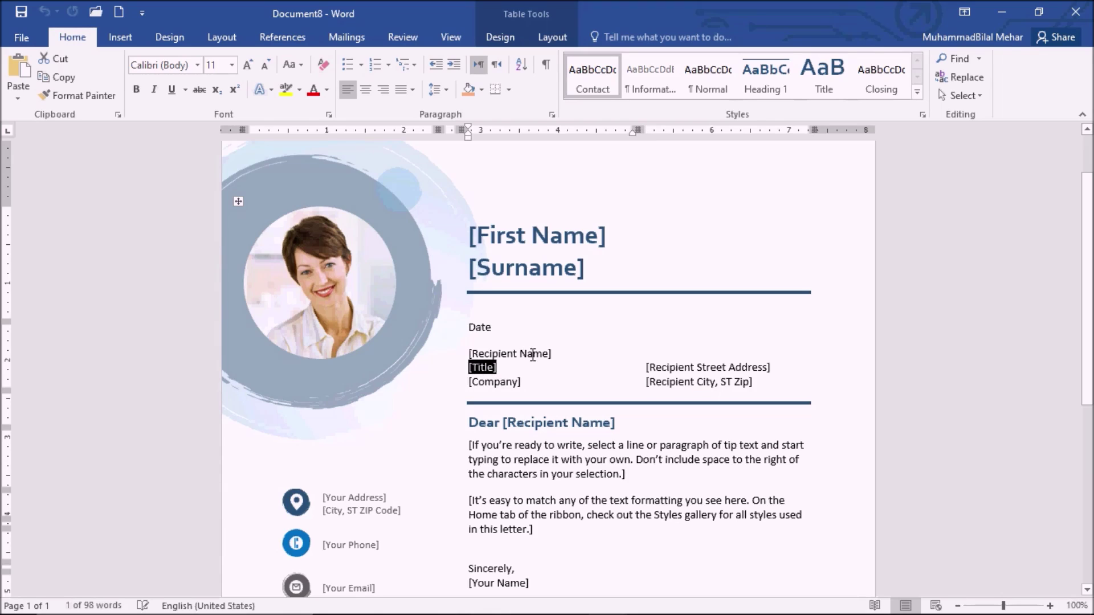
left_click(533, 354)
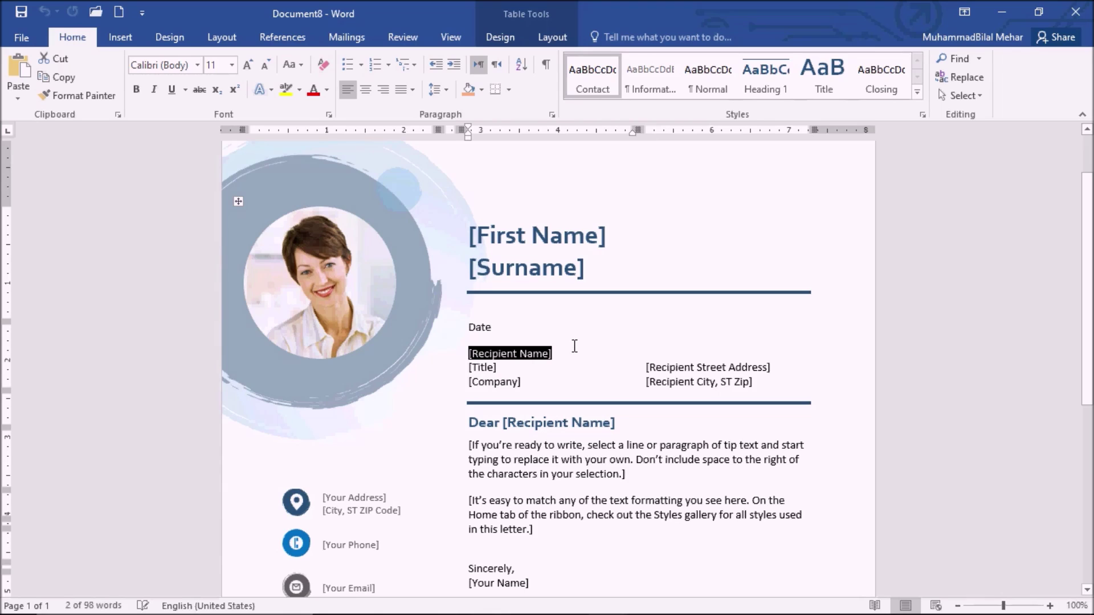
left_click(480, 327)
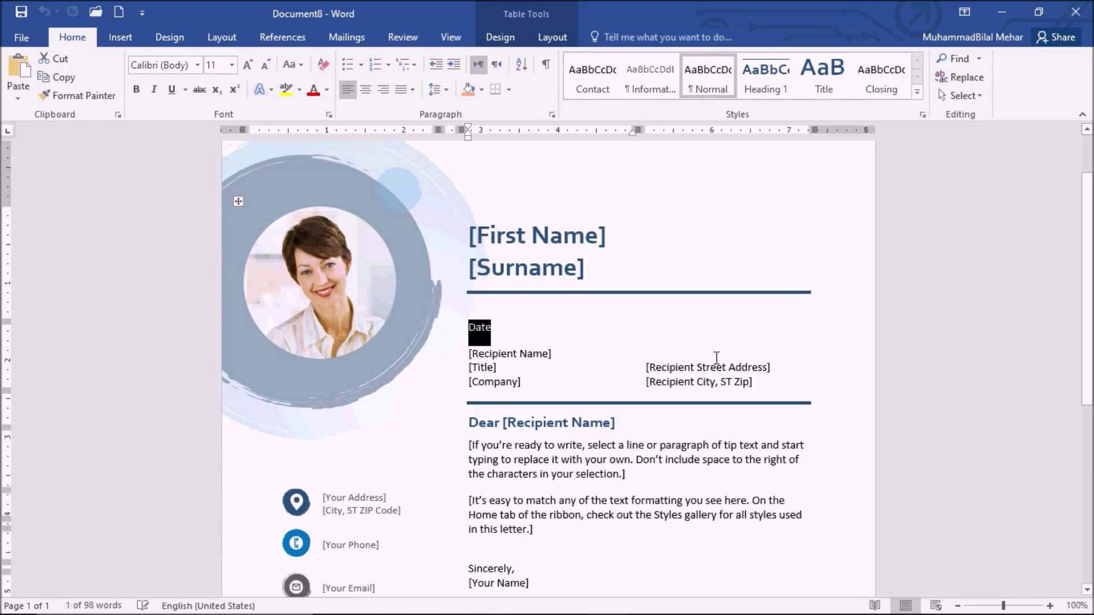
left_click(494, 256)
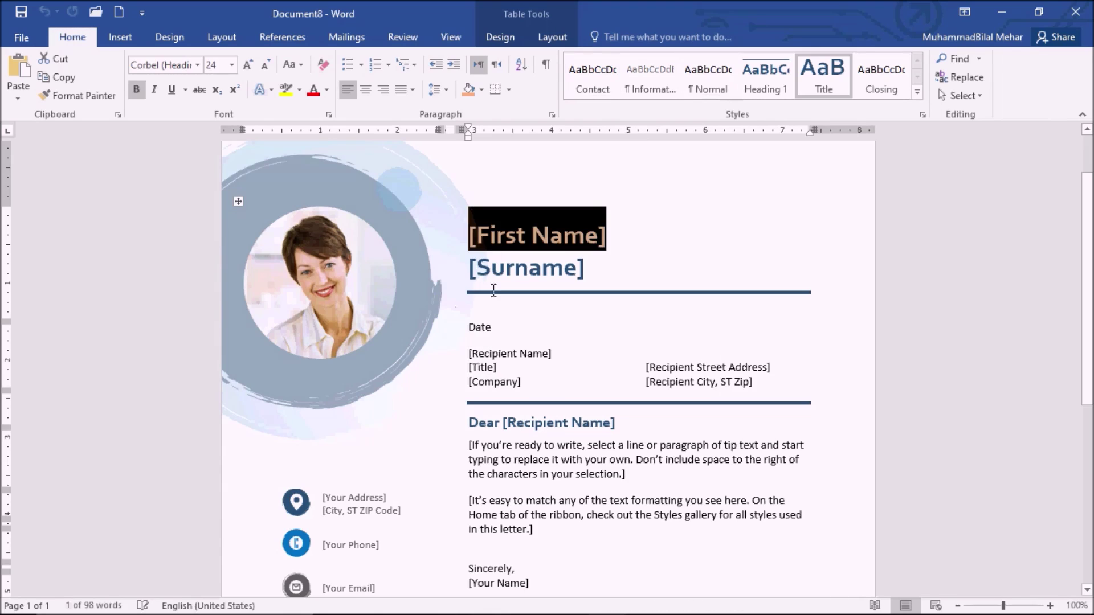
left_click(328, 295)
scroll(414, 447, "down", 3)
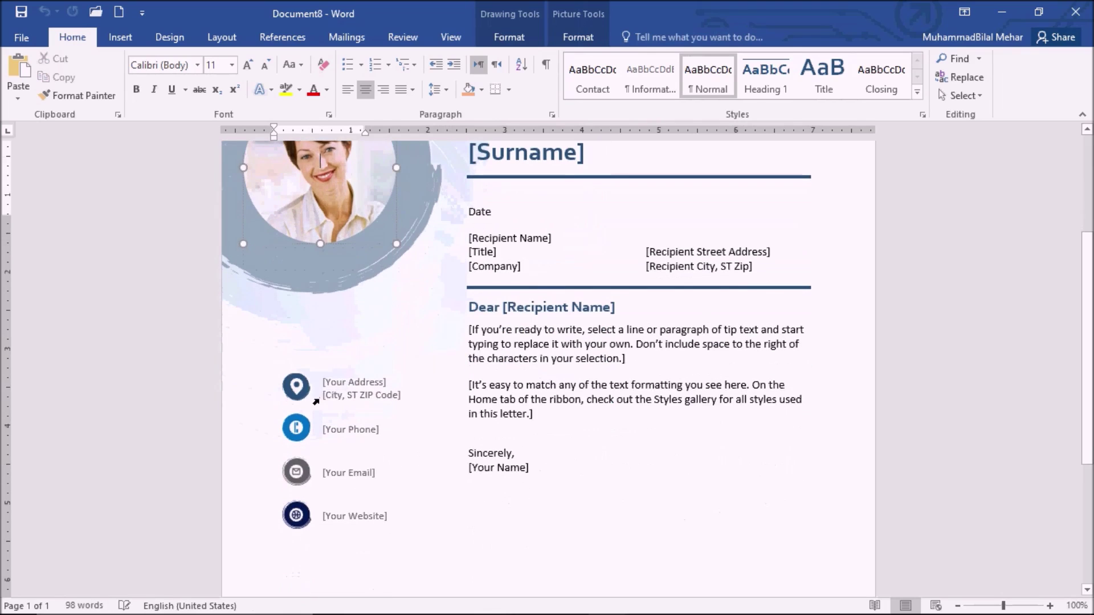
left_click(356, 393)
left_click(352, 431)
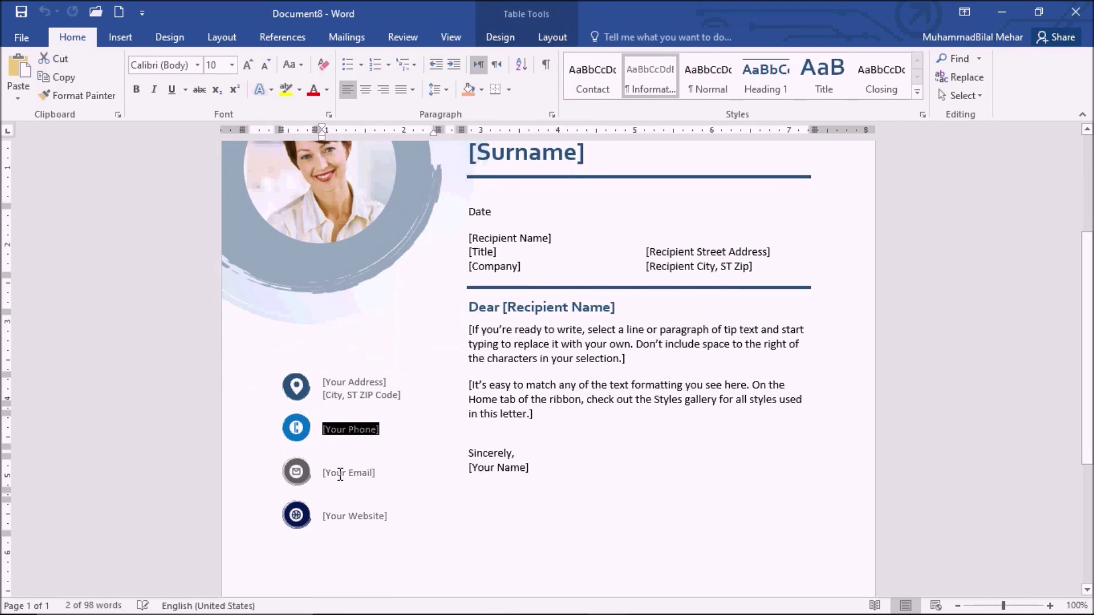
left_click(358, 473)
left_click(340, 518)
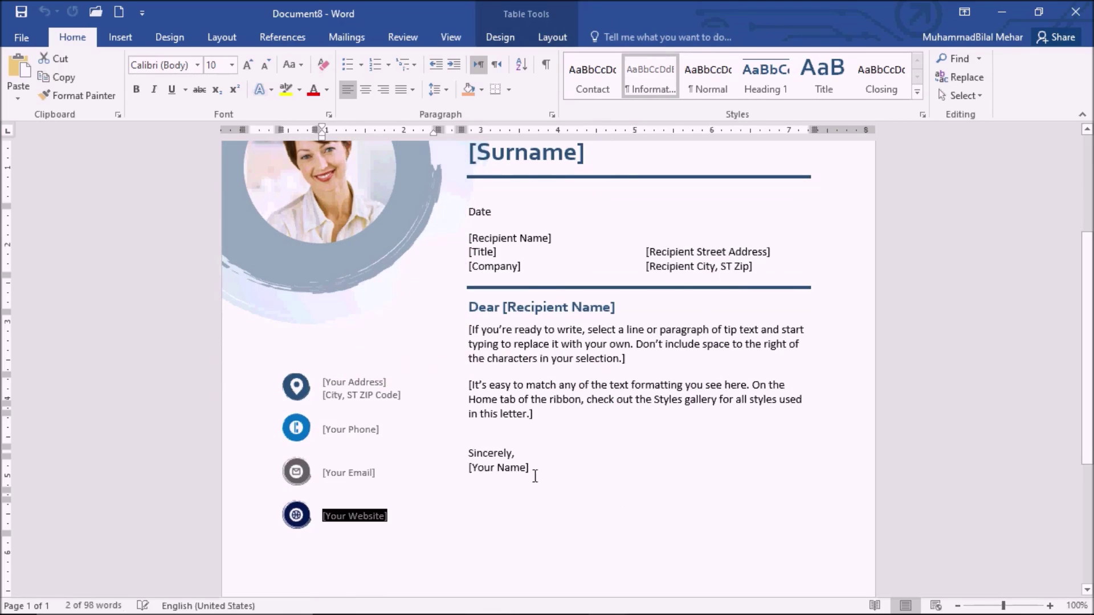
left_click(499, 469)
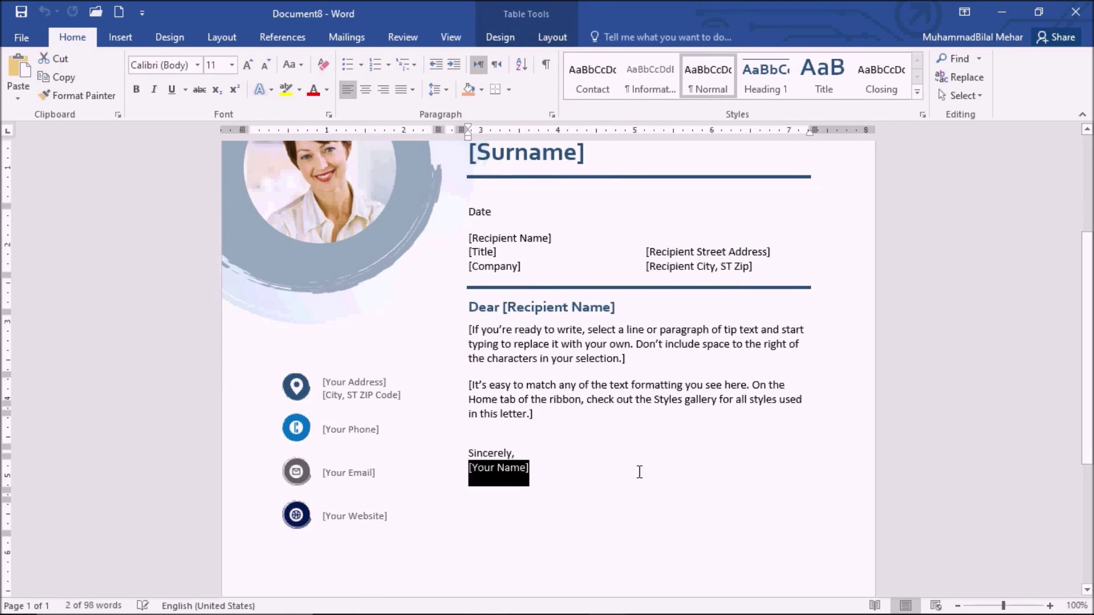
scroll(684, 505, "up", 3)
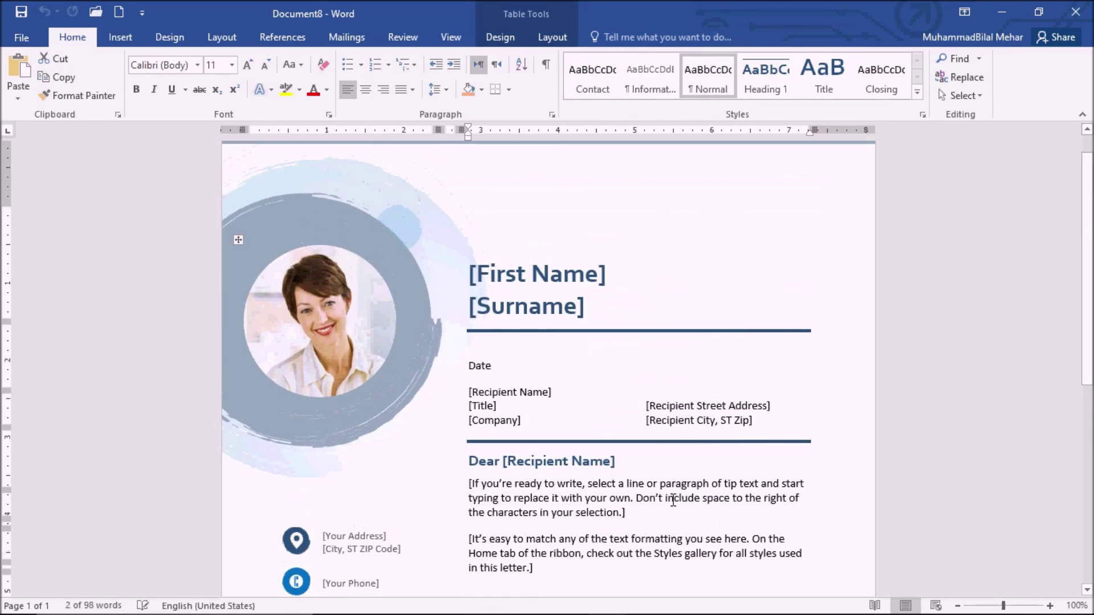
scroll(615, 191, "down", 2)
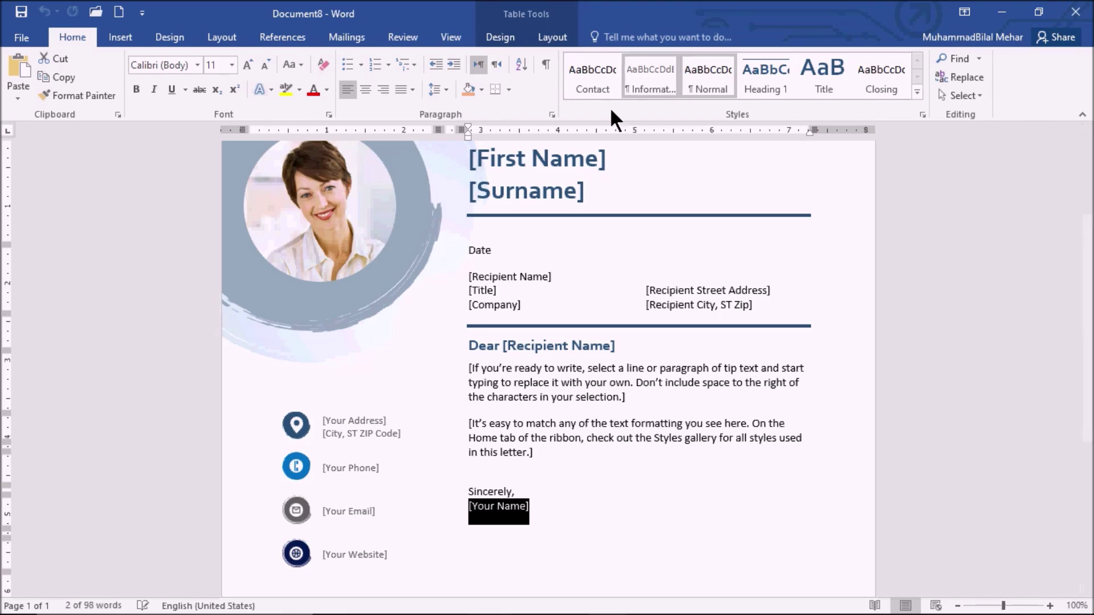
left_click(1004, 12)
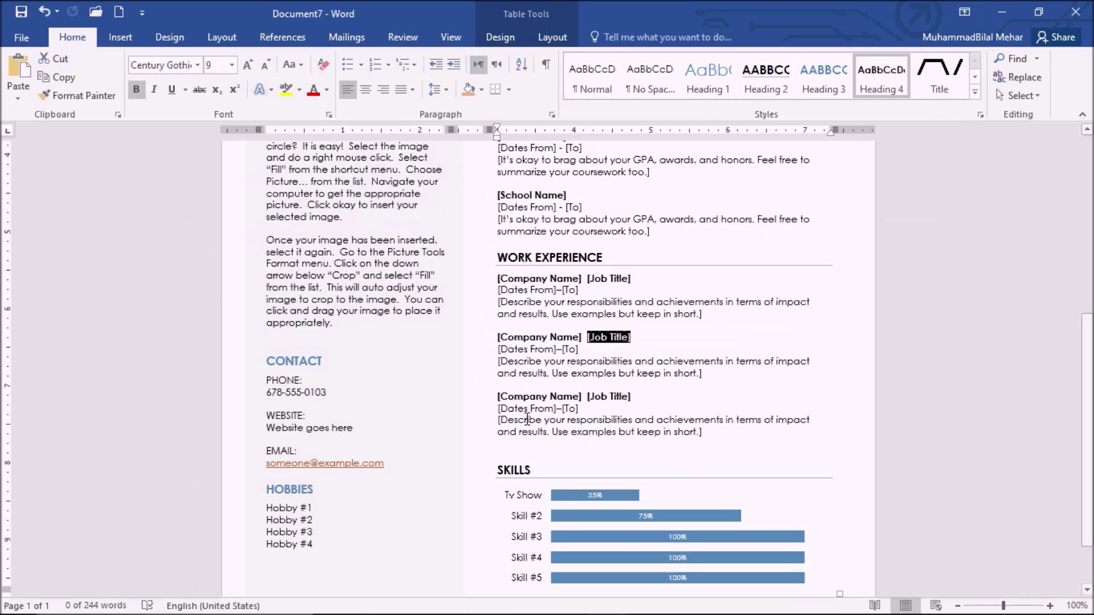
- Minimize the photo CV, scroll through the self-made resume, then minimize Word to reveal resume.pdf
left_click(1003, 11)
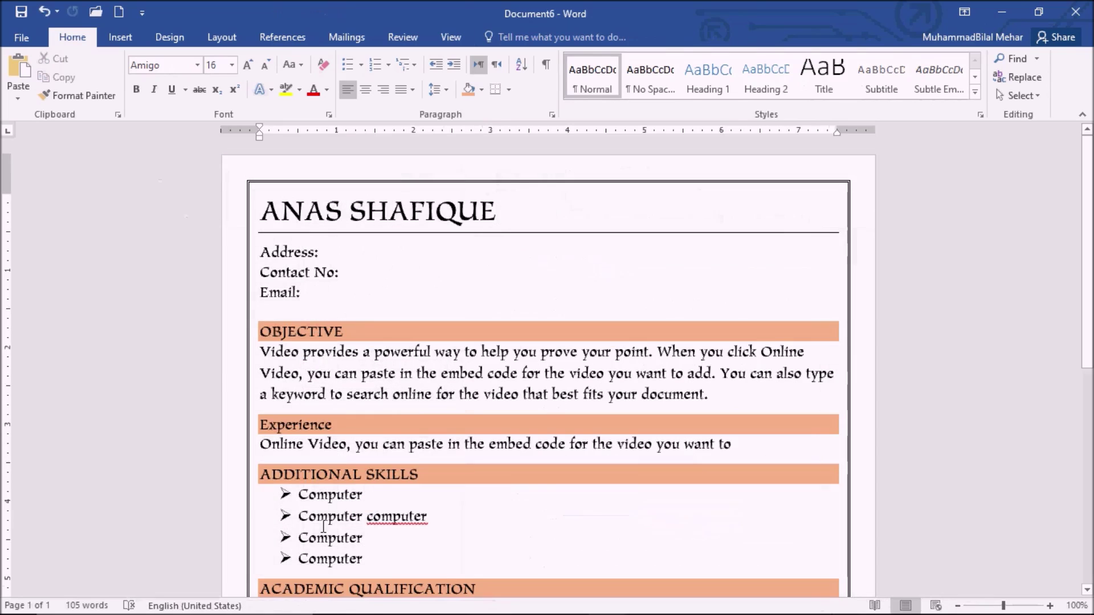
scroll(572, 337, "down", 1)
scroll(505, 378, "down", 3)
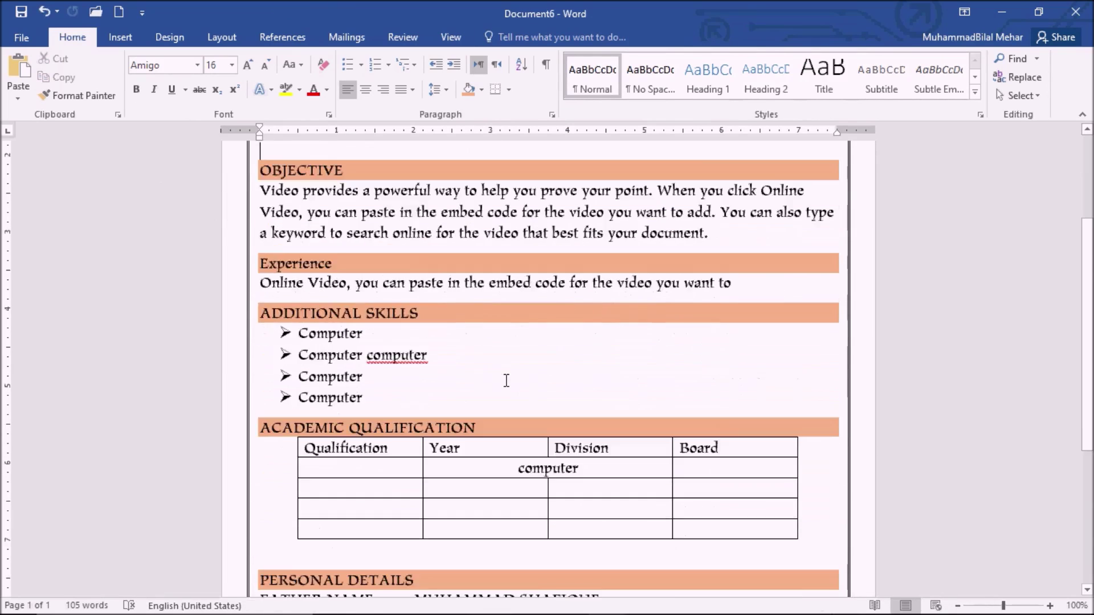
scroll(508, 396, "down", 4)
scroll(504, 414, "down", 2)
scroll(504, 415, "up", 5)
scroll(484, 371, "up", 4)
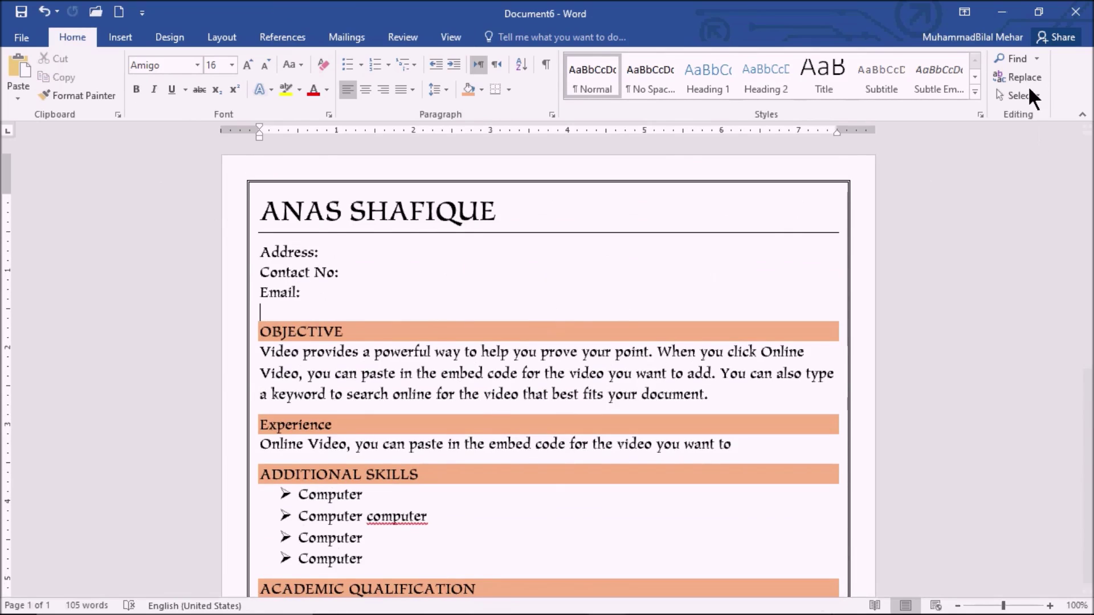
left_click(1008, 8)
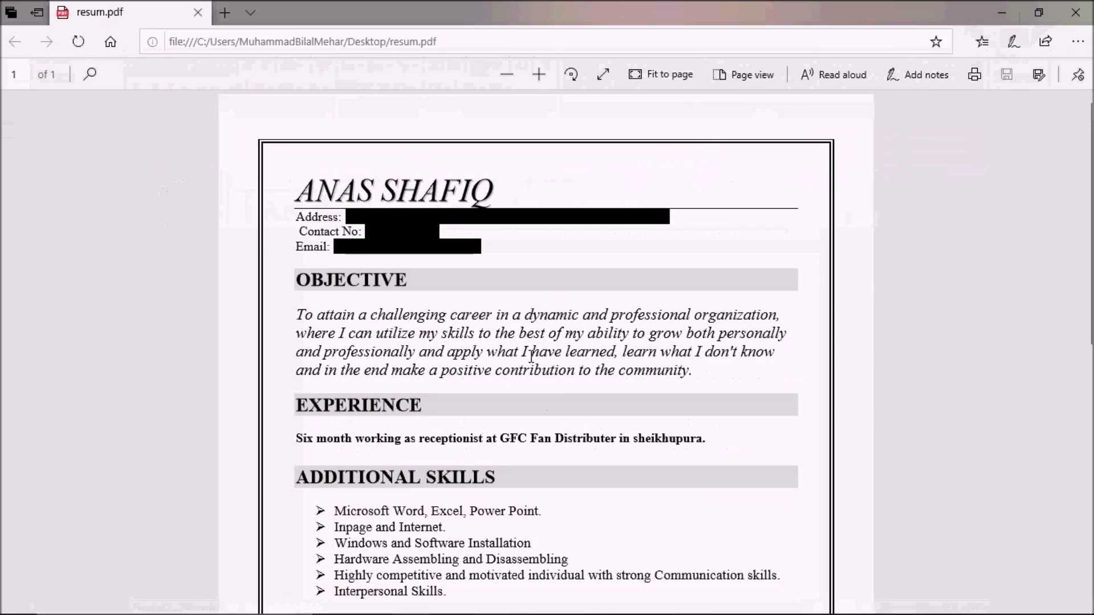
- Scroll resume.pdf down to the Academic Qualification table and Personal Details
scroll(656, 396, "down", 10)
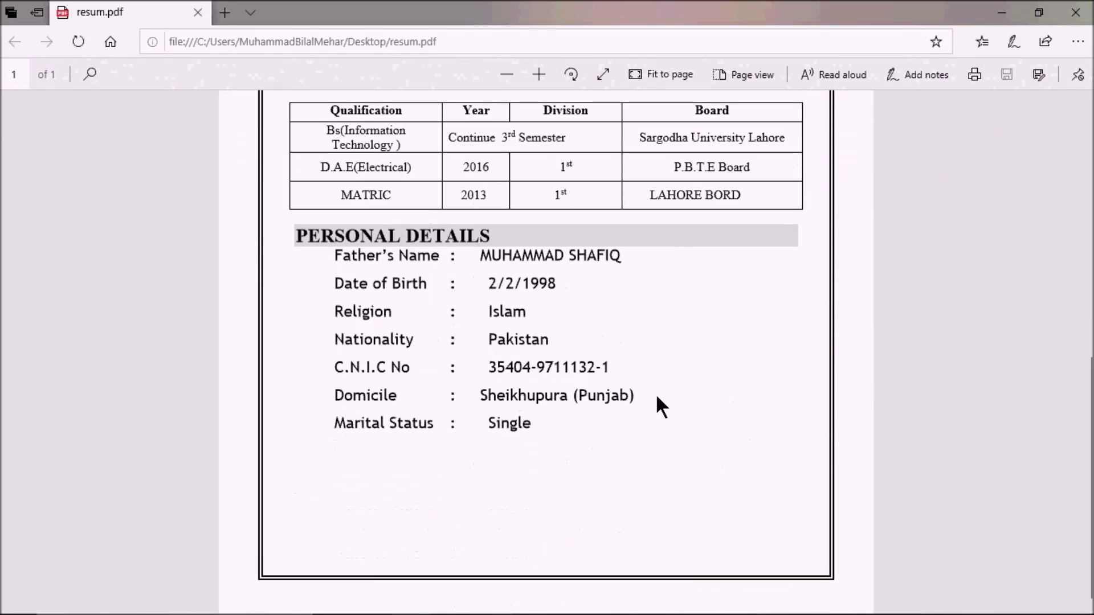